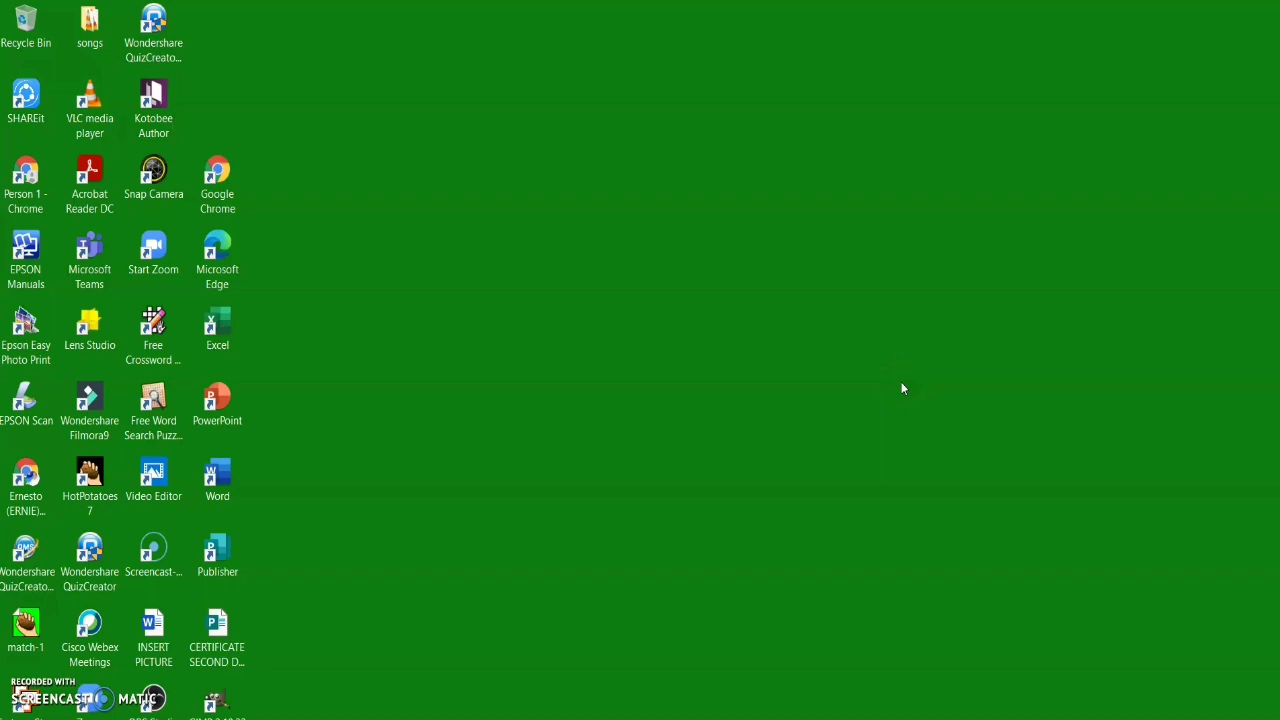
Open the Google homepage in Google Chrome and sign in with the saved DepEd account.
double_click(219, 194)
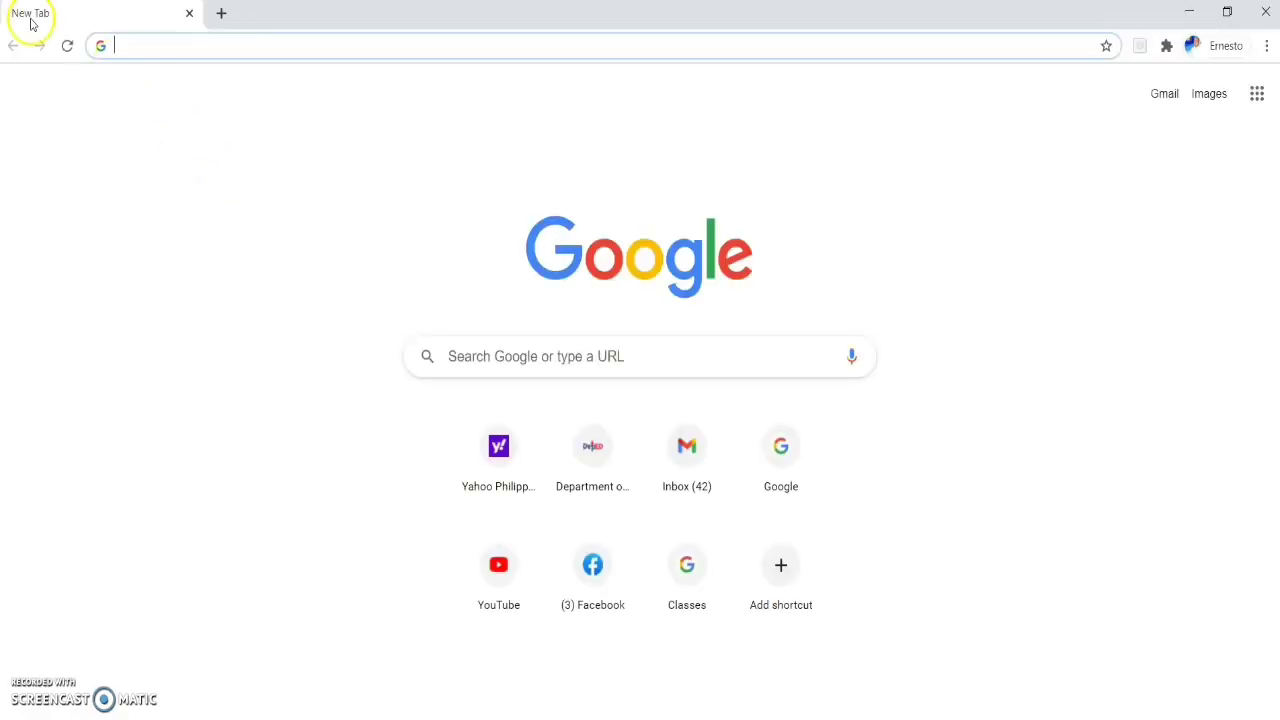
left_click(777, 465)
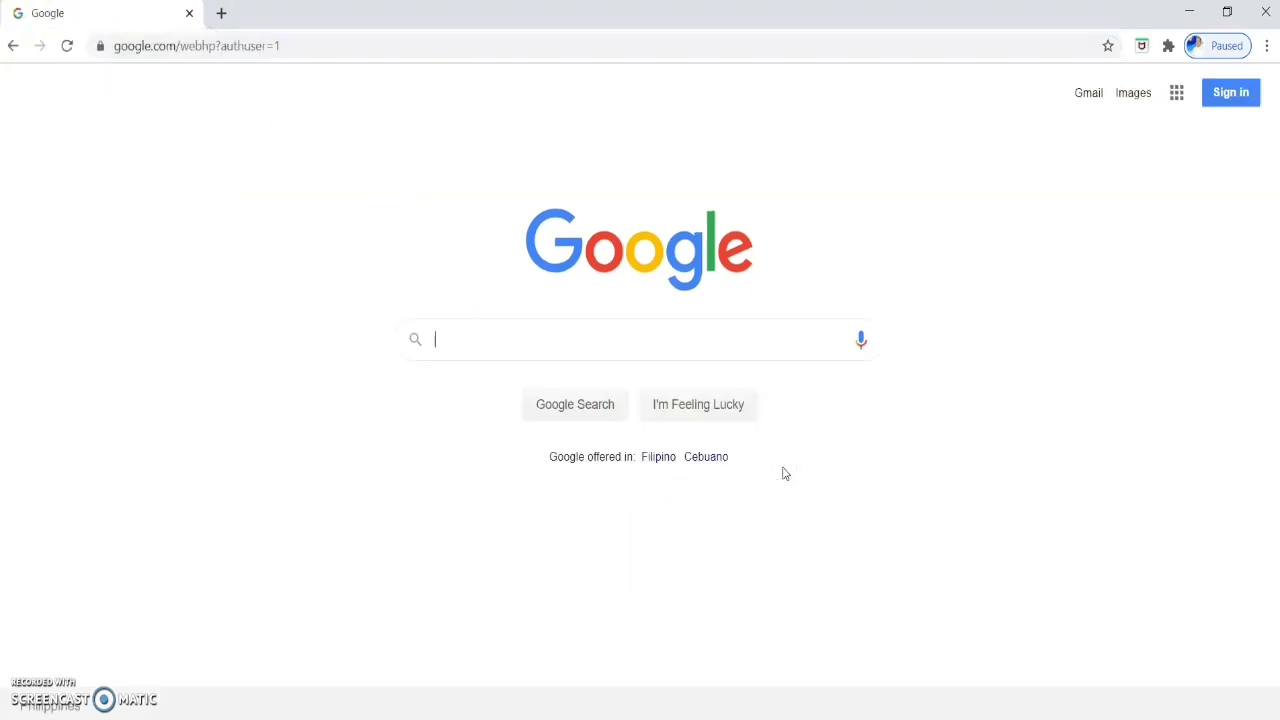
left_click(1221, 93)
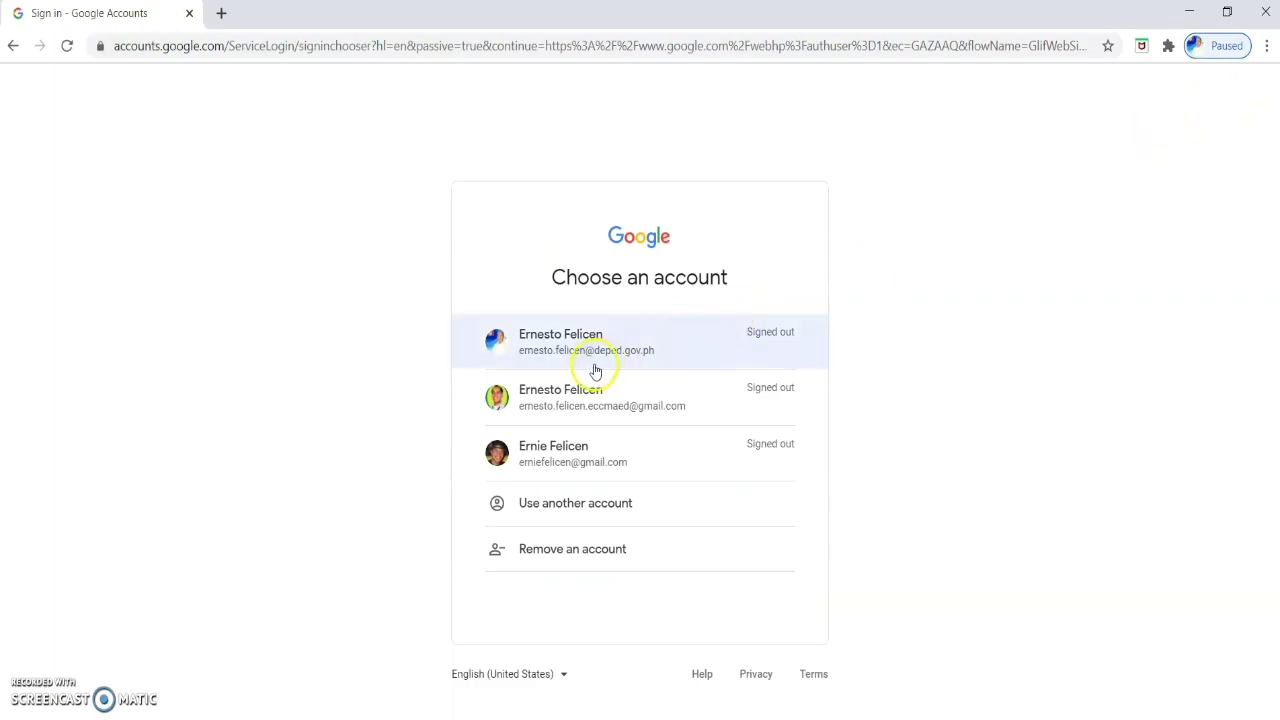
left_click(583, 364)
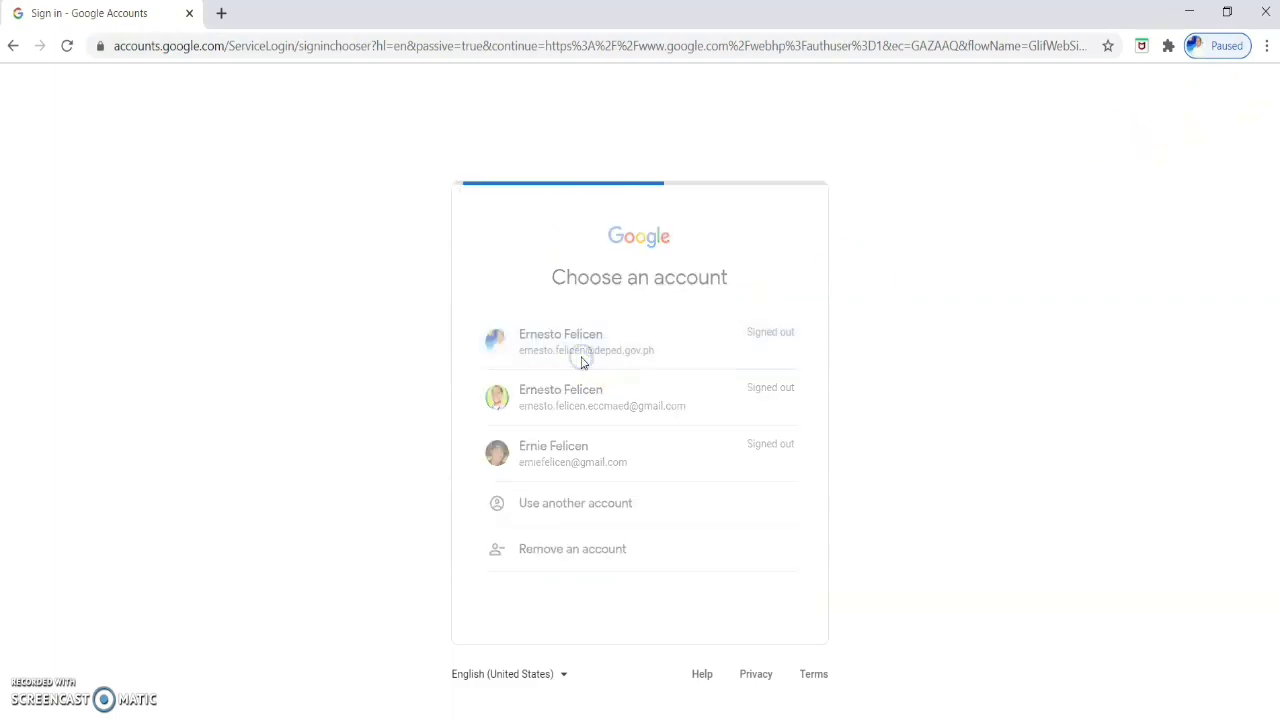
left_click(748, 467)
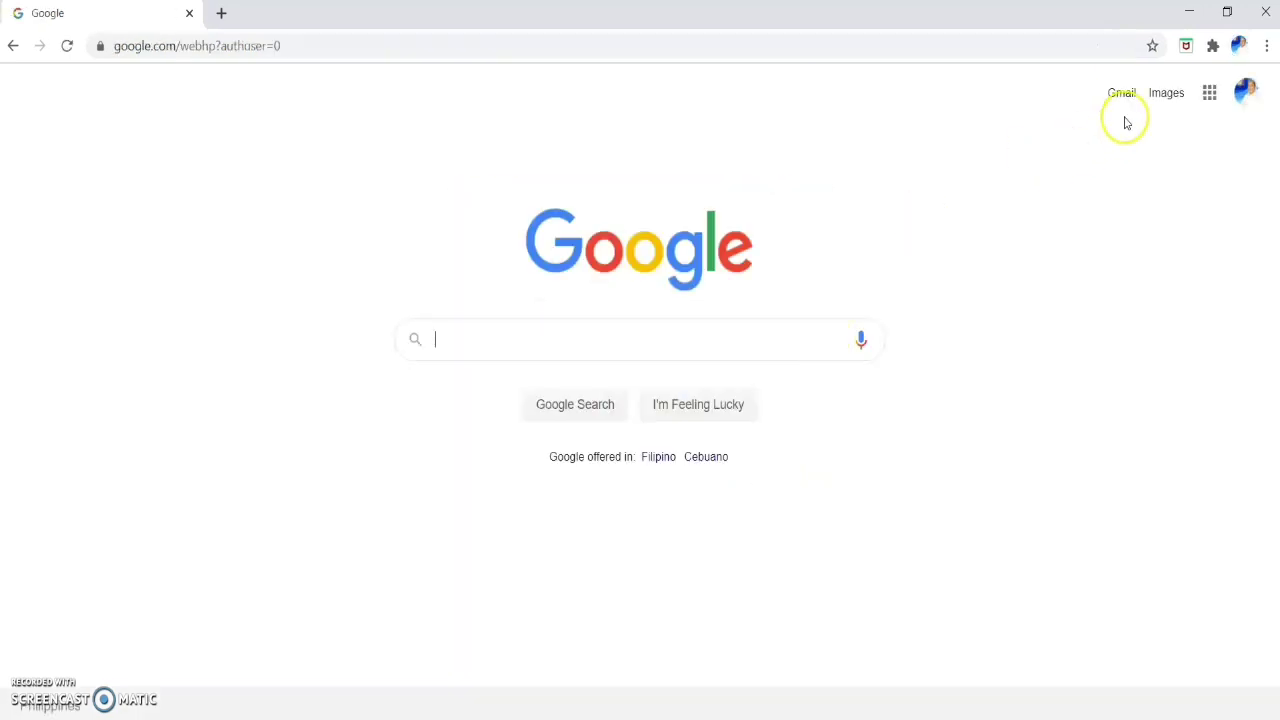
Open Google Forms from the Google apps and create a new blank form.
left_click(1209, 96)
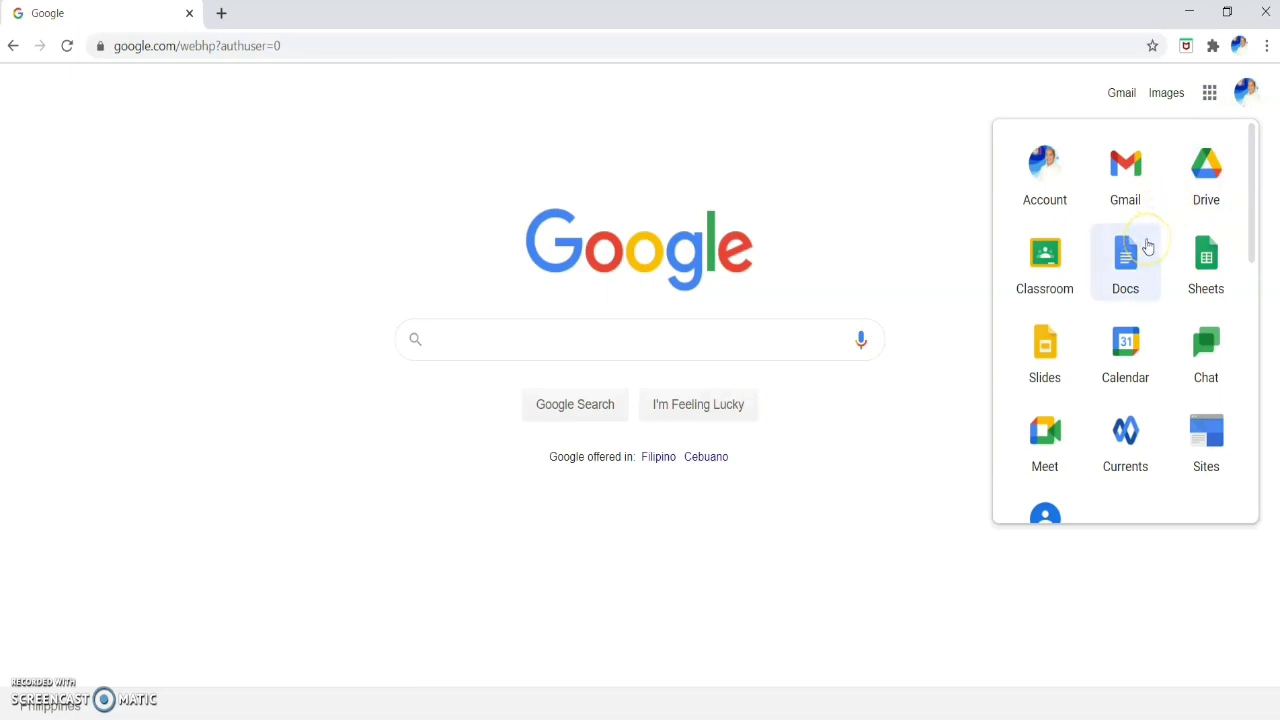
scroll(1147, 248, "down", 5)
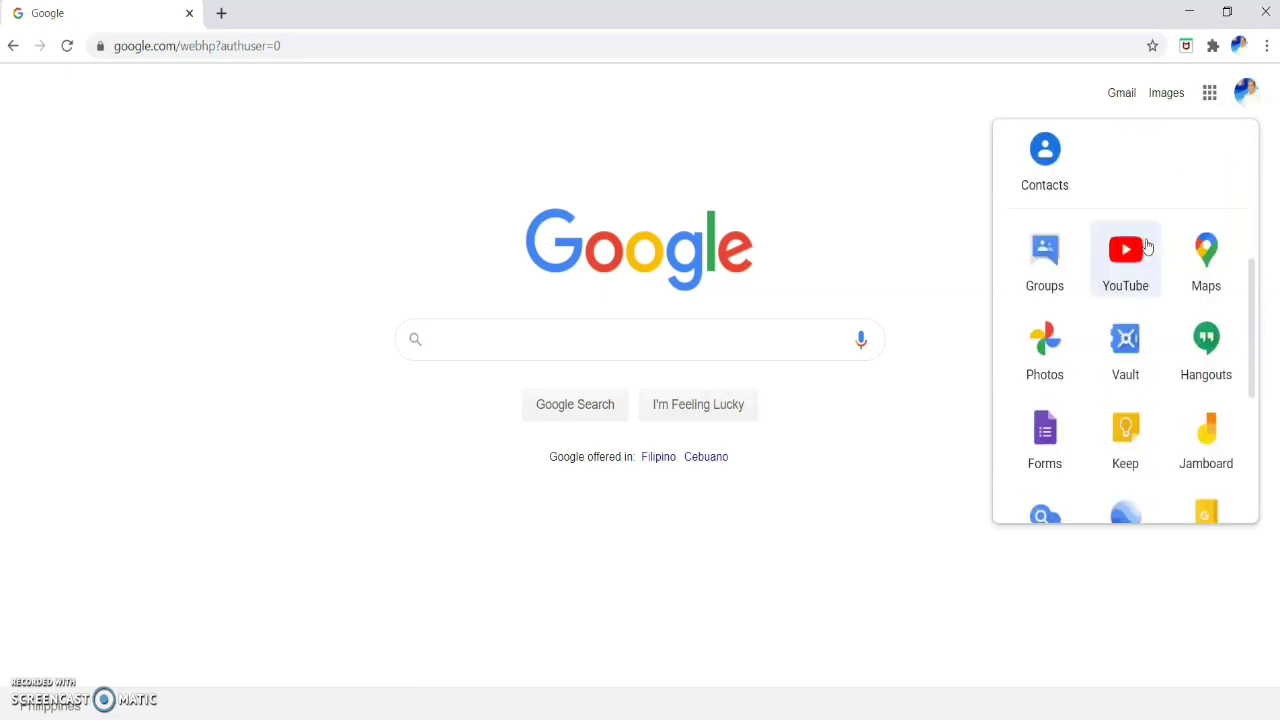
left_click(1044, 348)
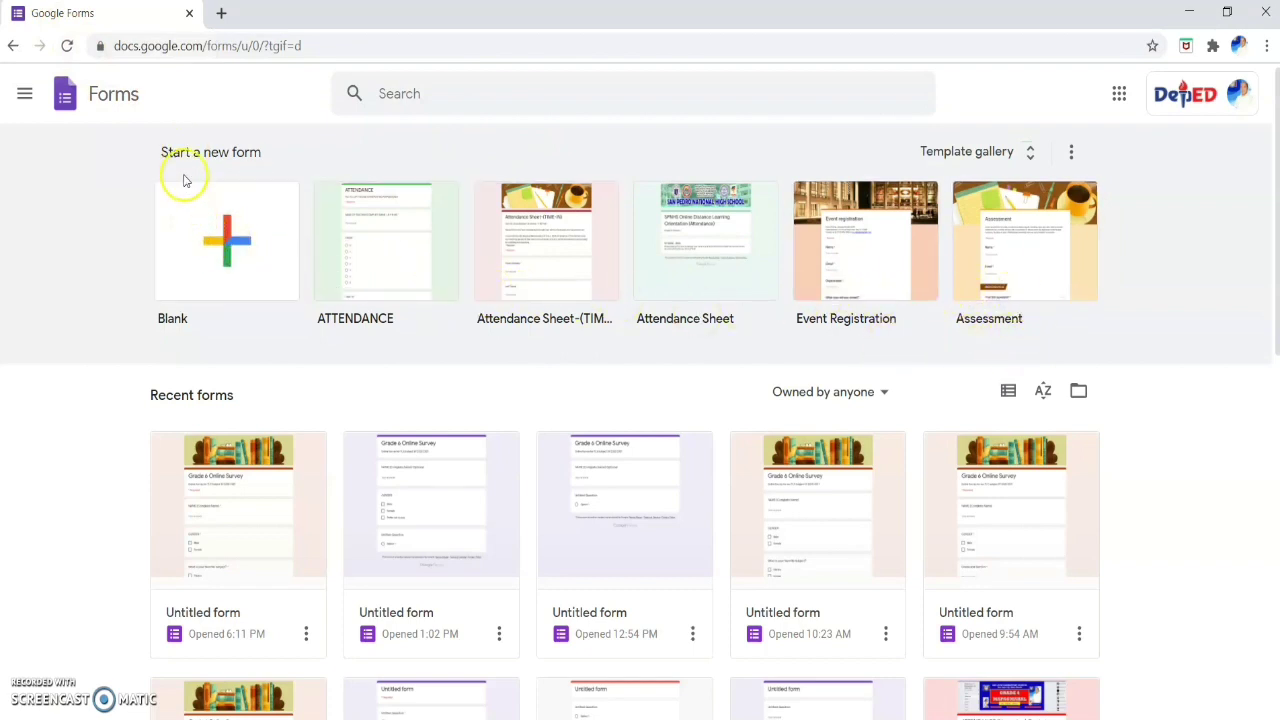
left_click(205, 262)
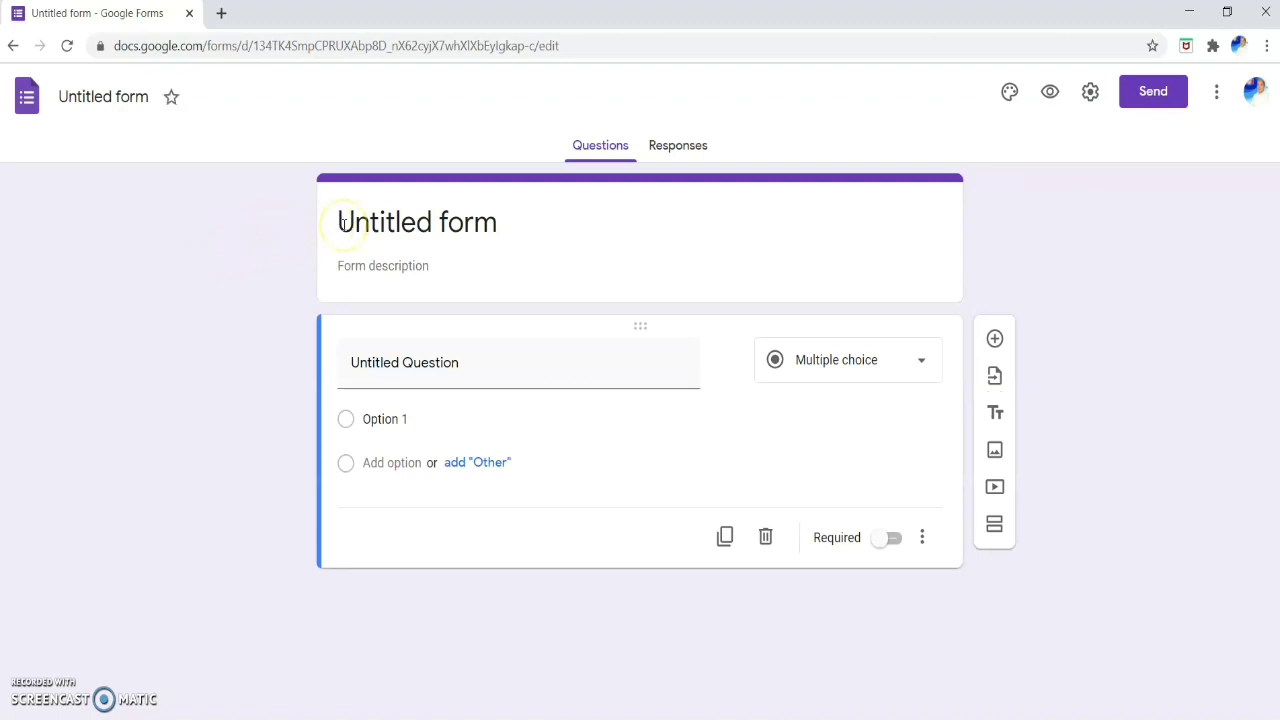
Replace the form's title with "Grade 6 Online Survey".
left_click(400, 222)
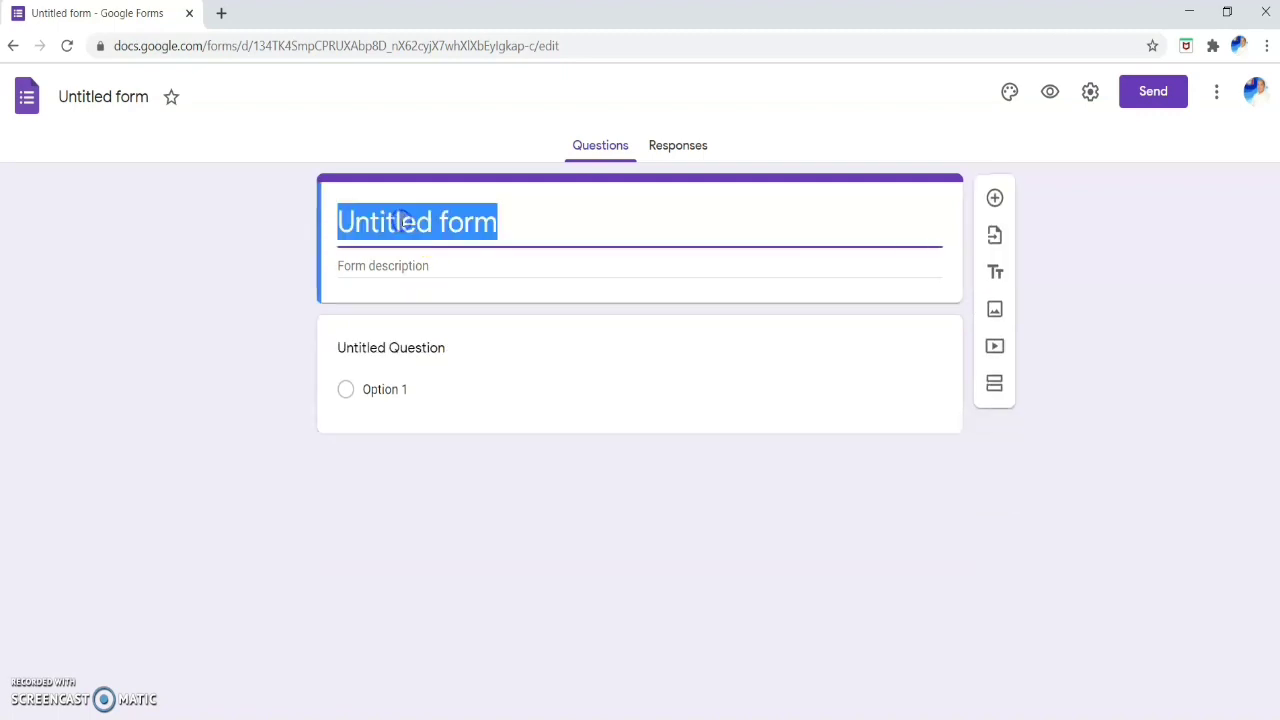
type("Gr")
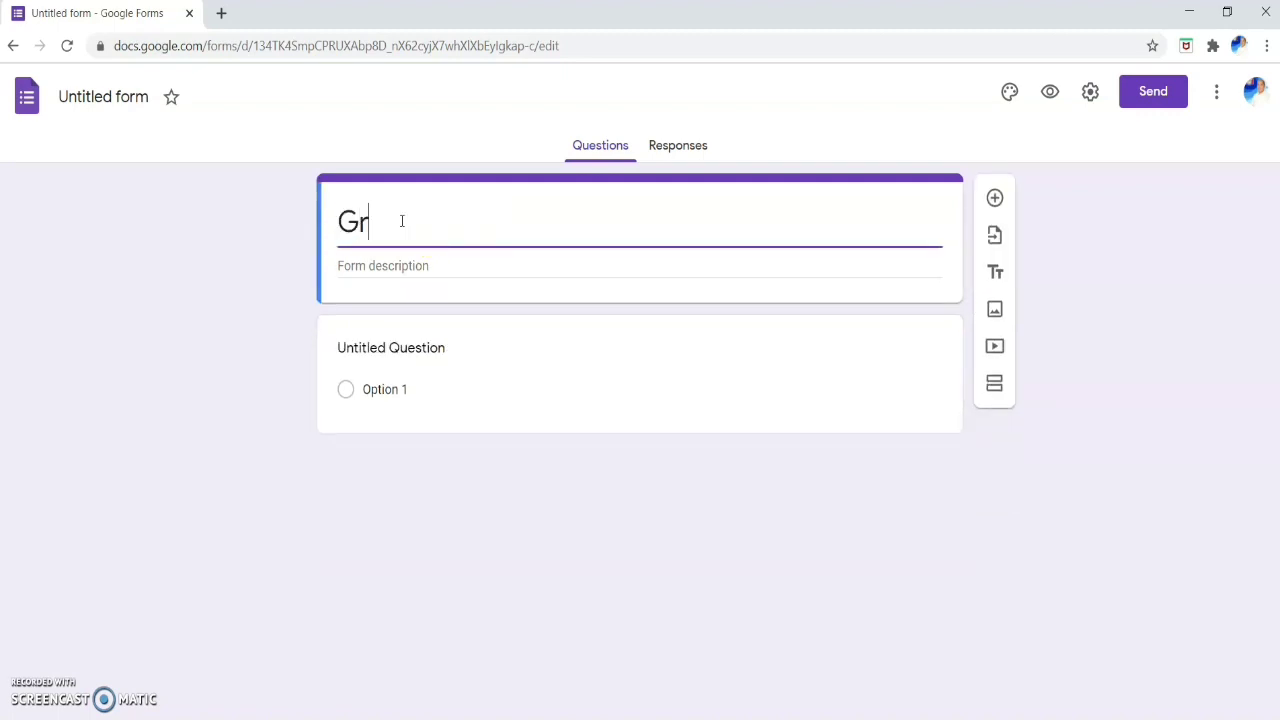
type("ade 6")
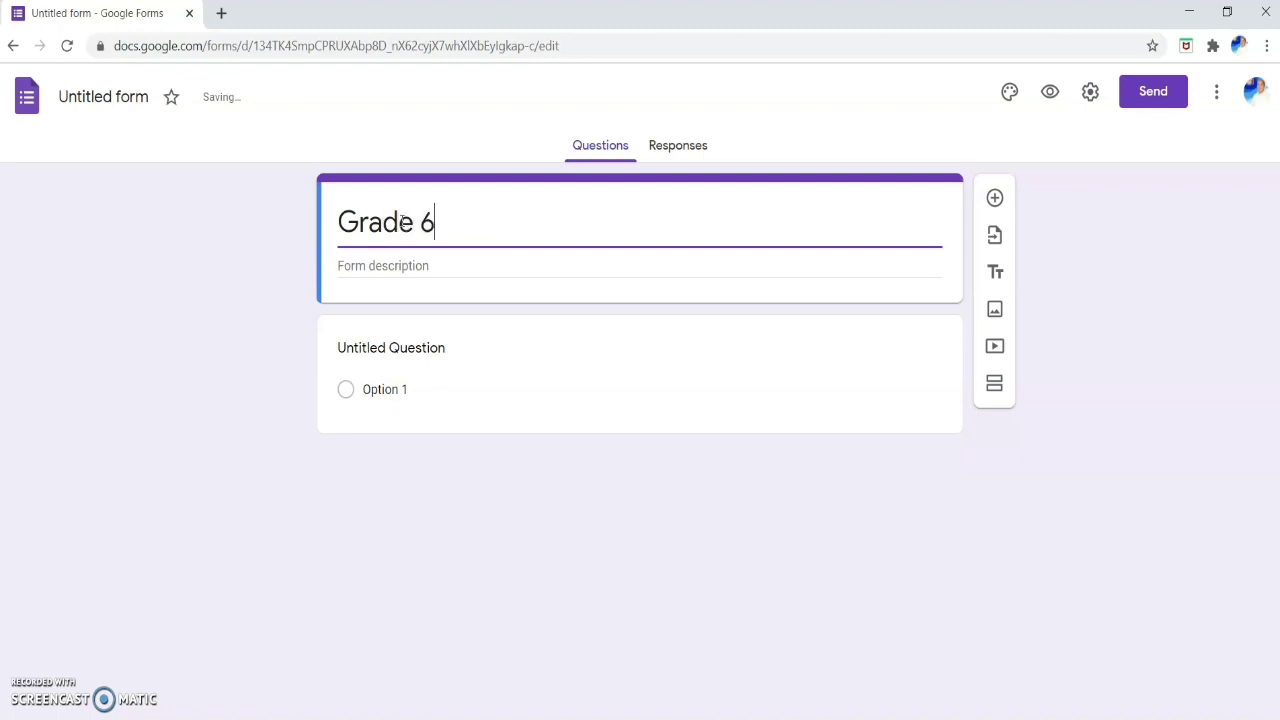
type(" Onlin")
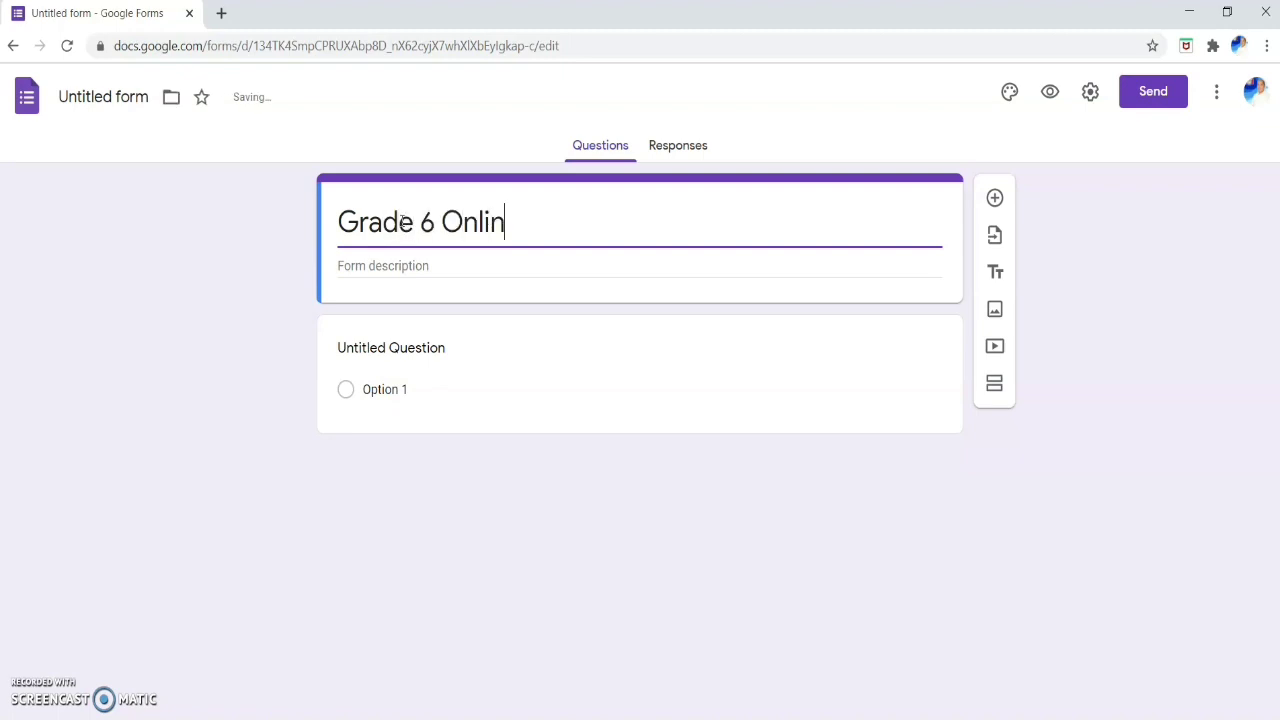
type("e Survey")
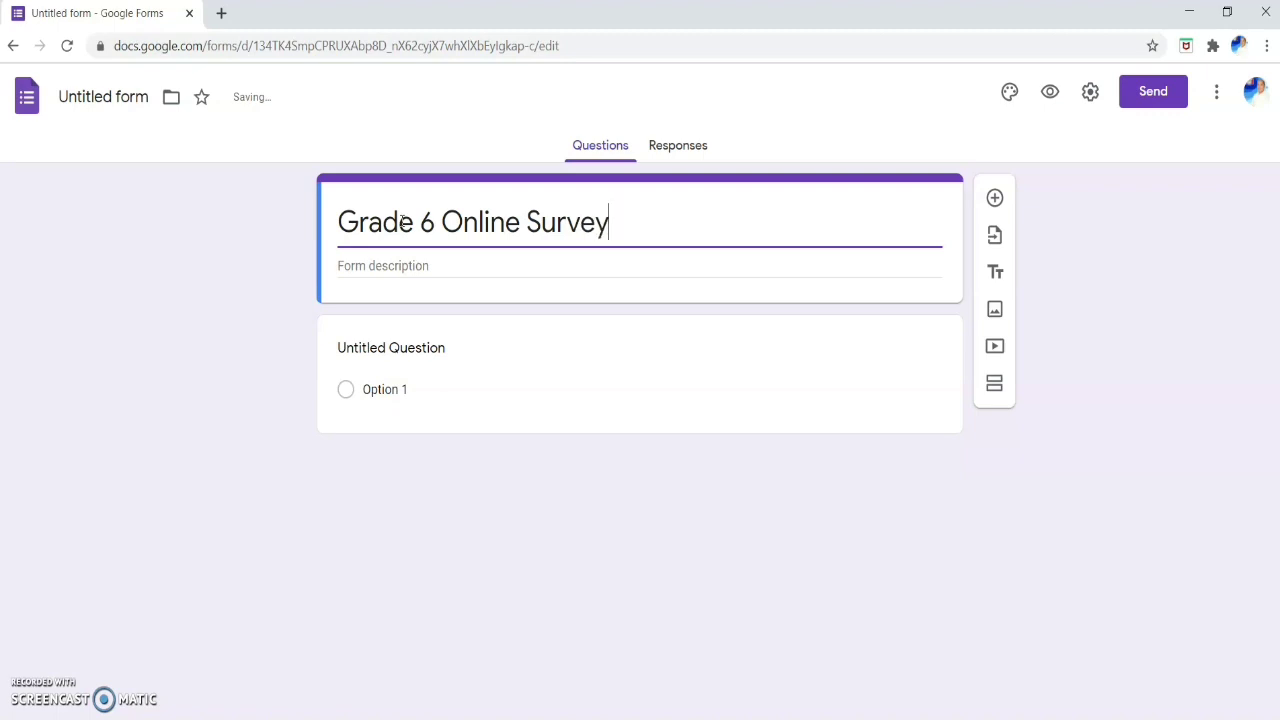
Enter "Online Survey for TLE Subject SY 2020-2021" as the form description.
left_click(375, 265)
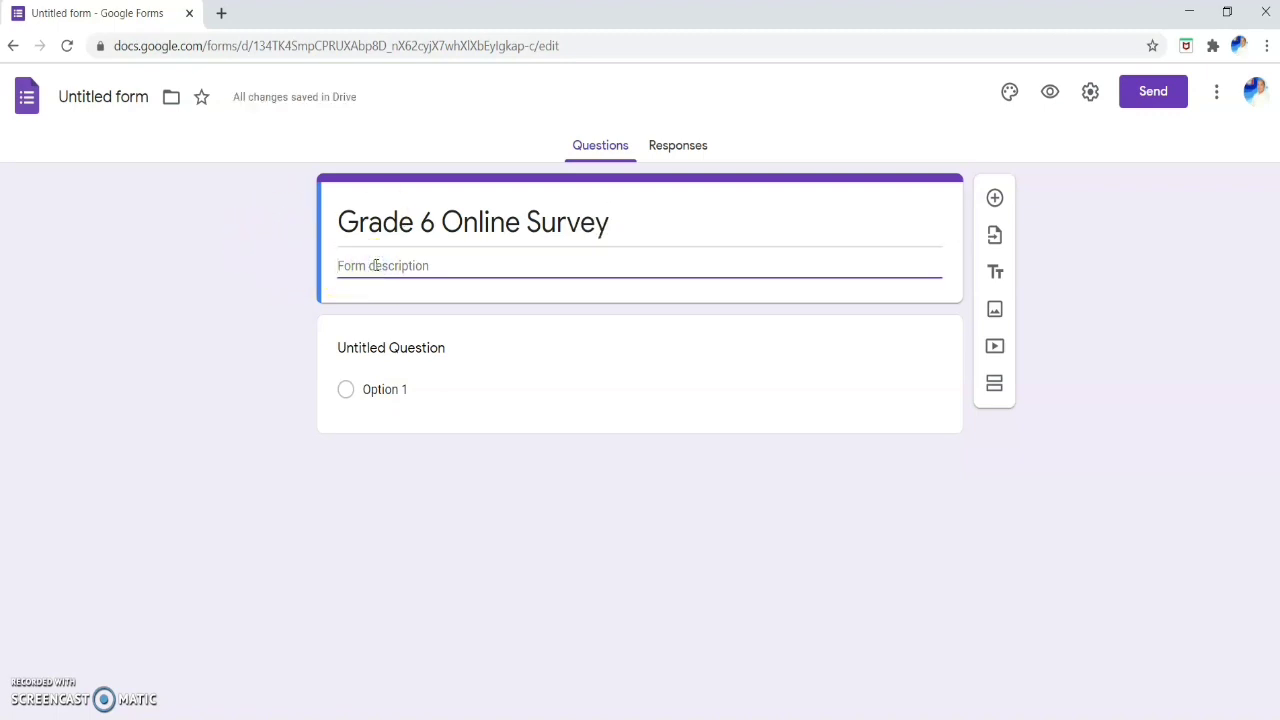
type("Online Survey")
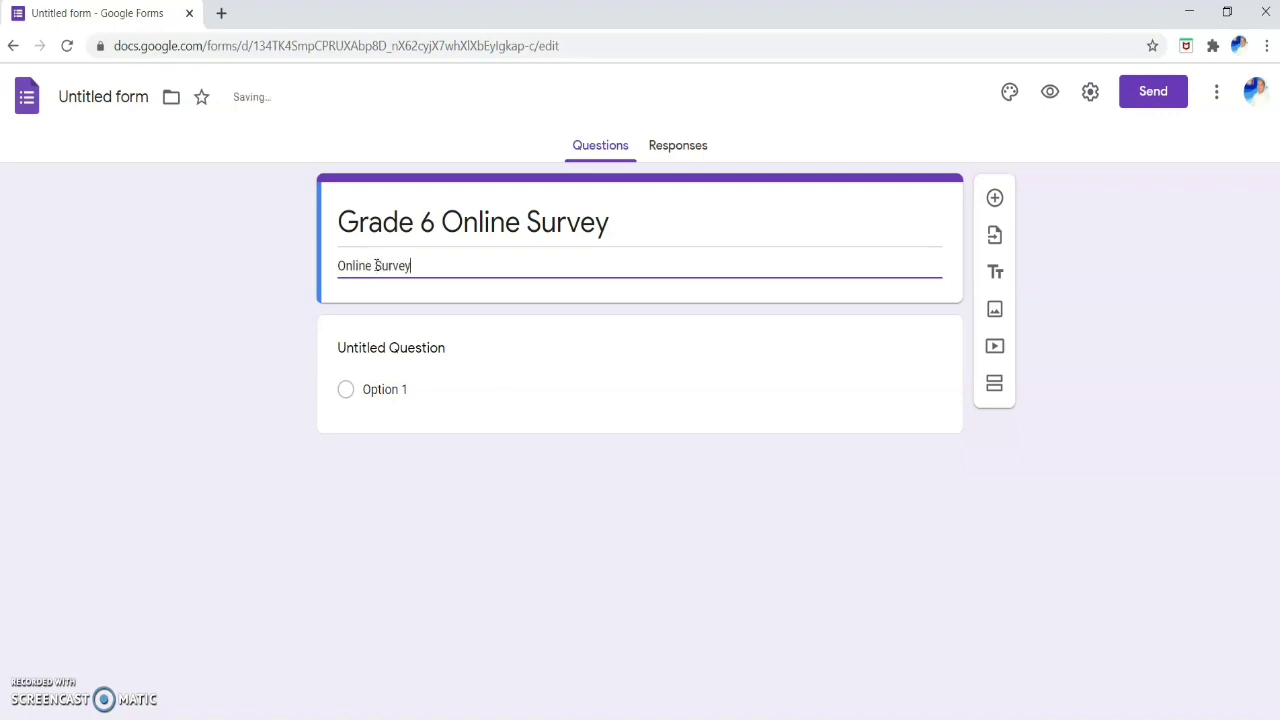
type(" for TLE Subject SY 2")
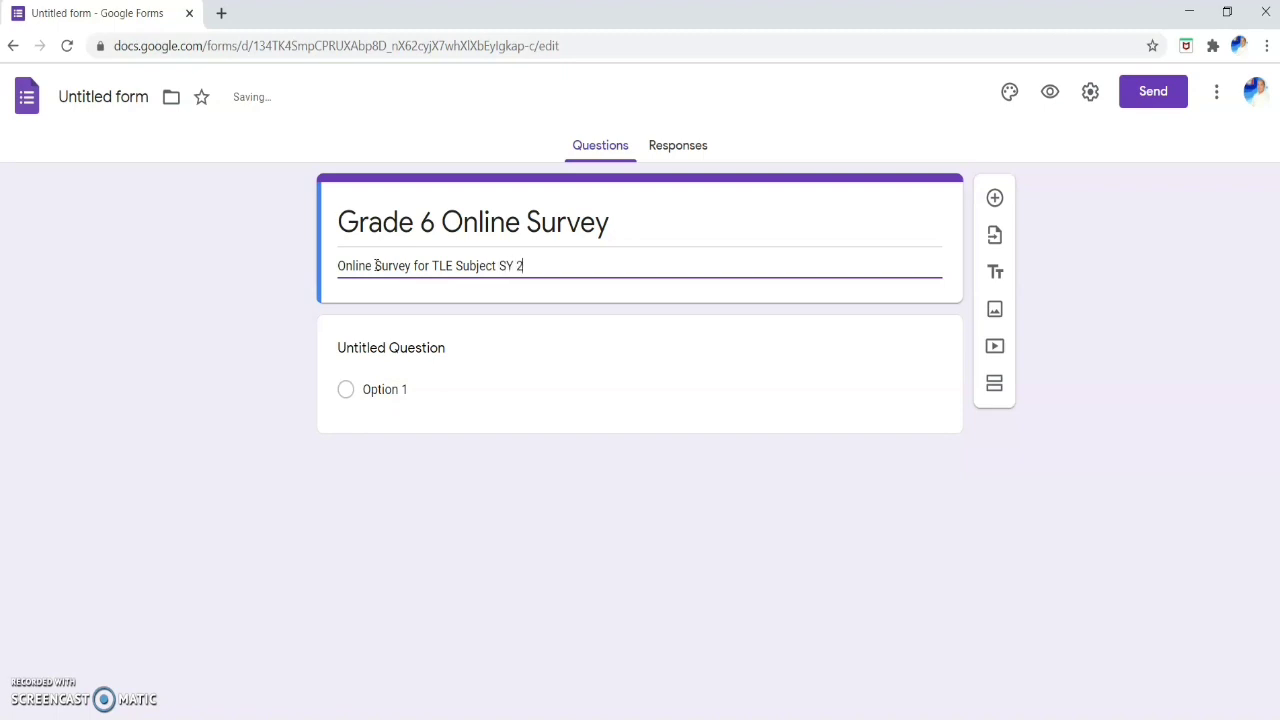
type("020-2021")
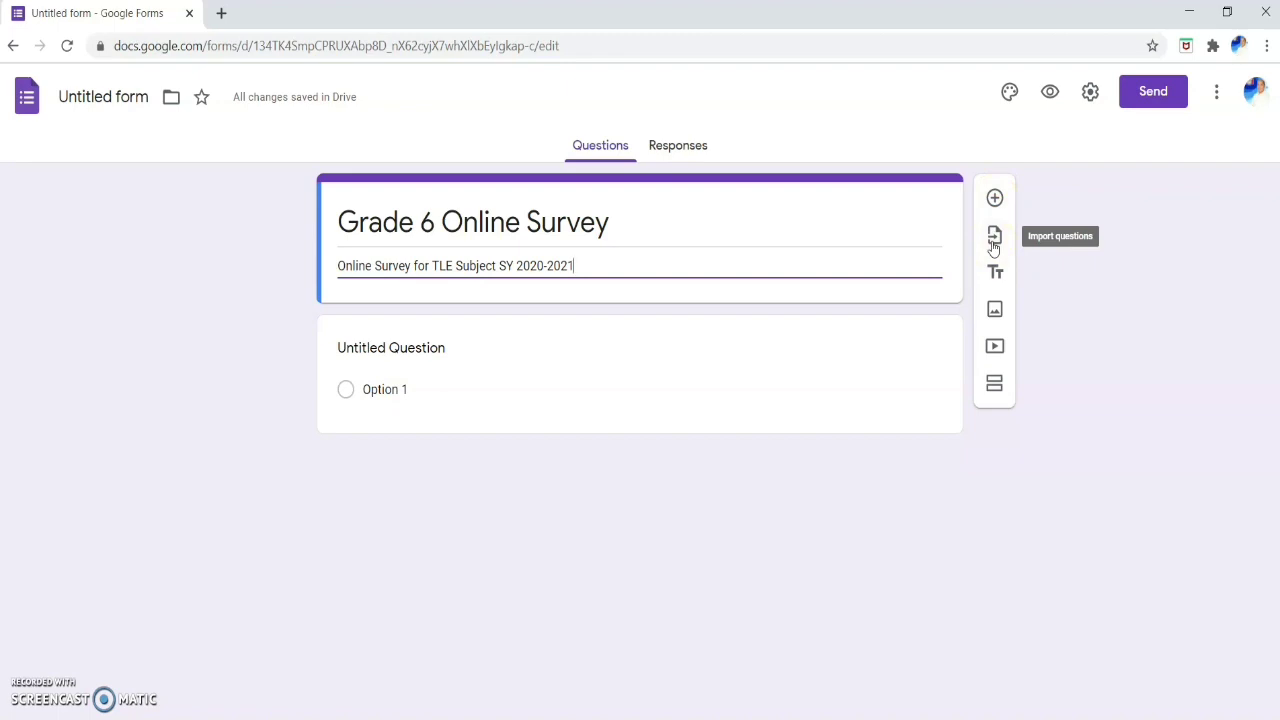
left_click(996, 312)
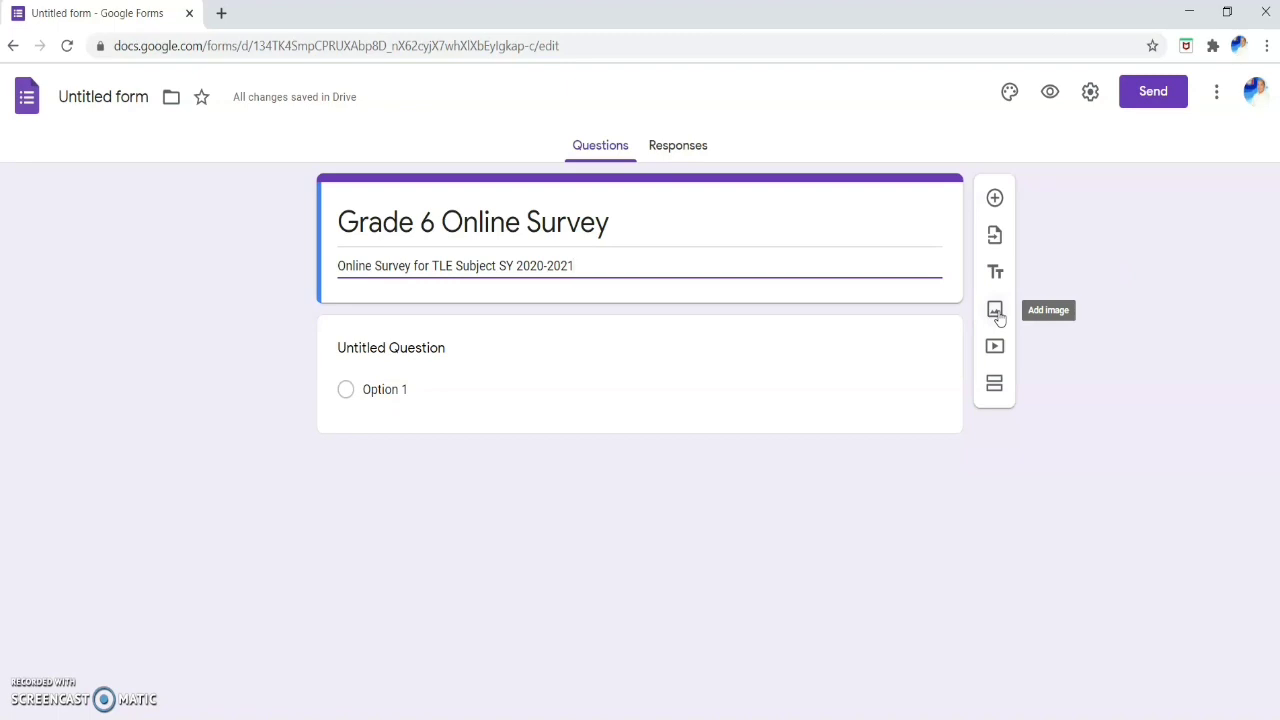
left_click(996, 348)
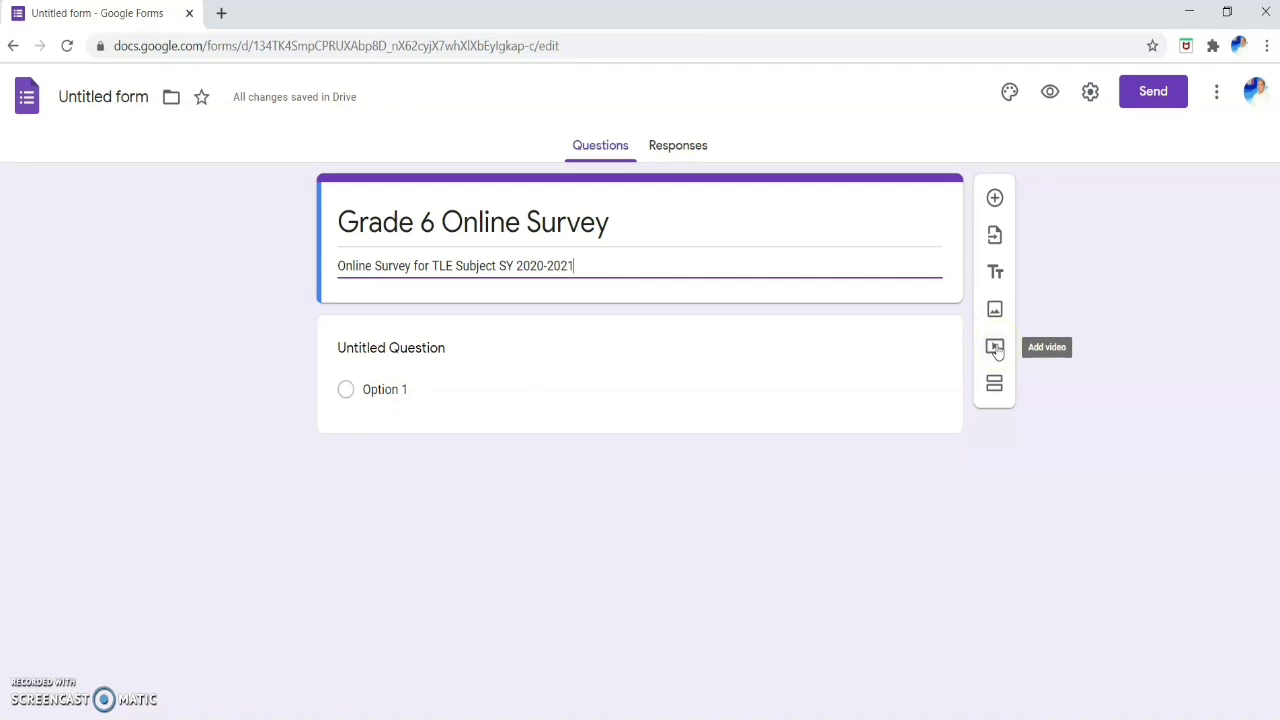
left_click(998, 390)
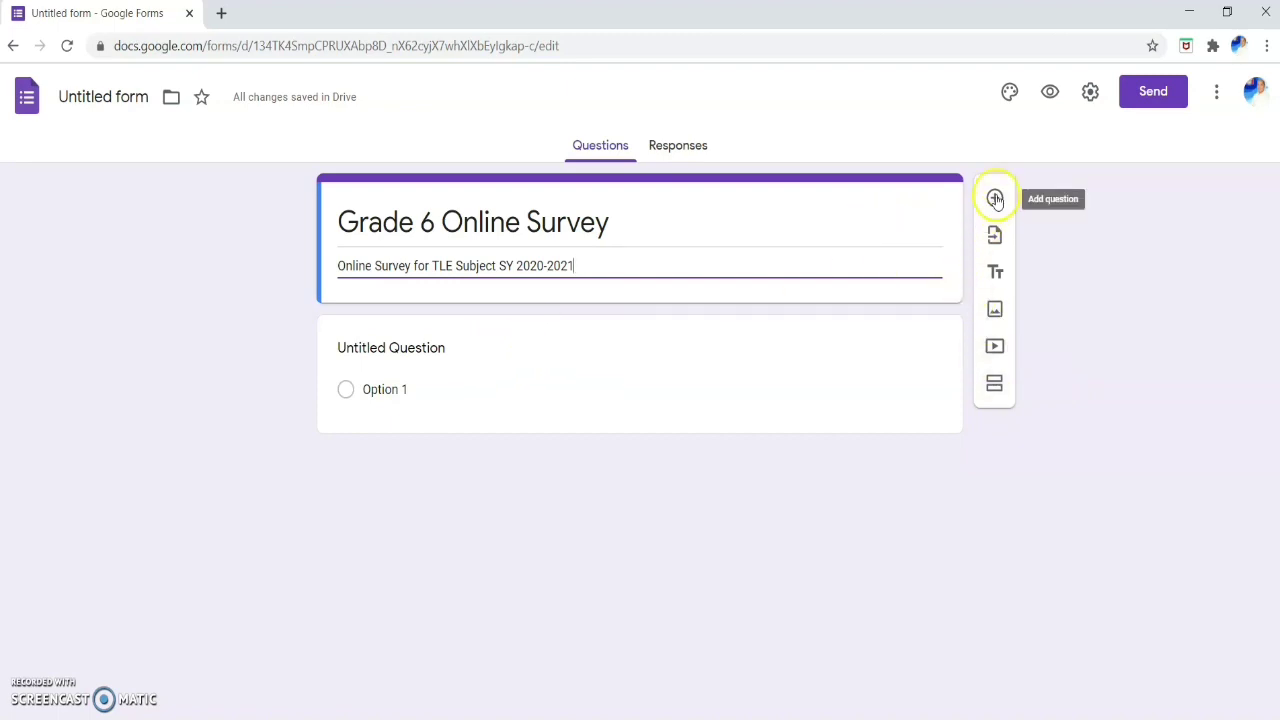
Add a new question below the form header and set its type to Short answer.
left_click(995, 198)
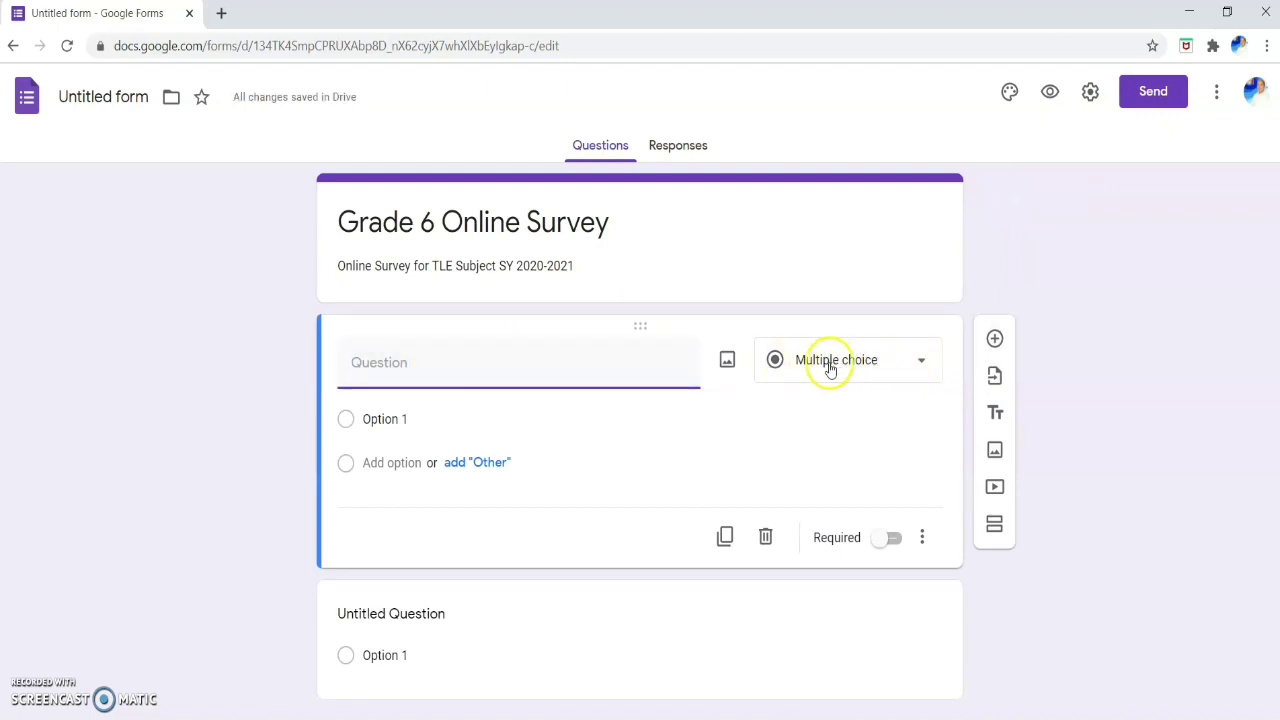
left_click(921, 368)
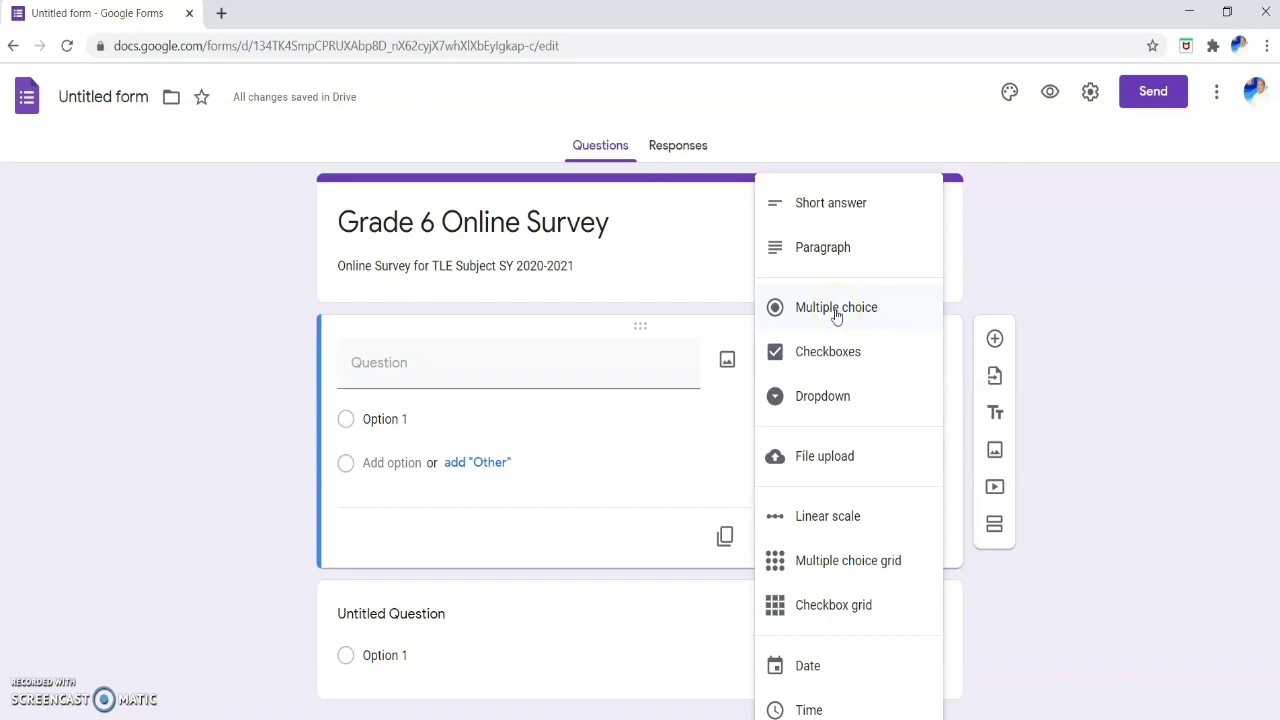
left_click(832, 359)
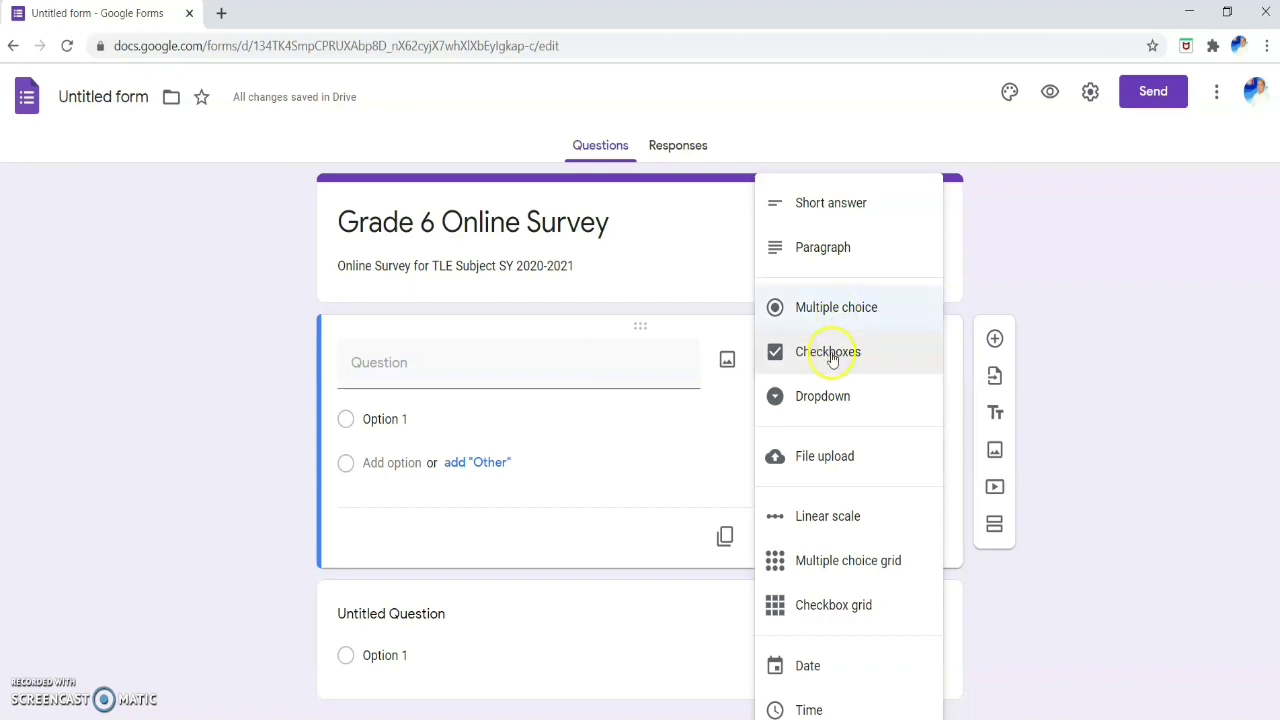
left_click(821, 529)
left_click(815, 209)
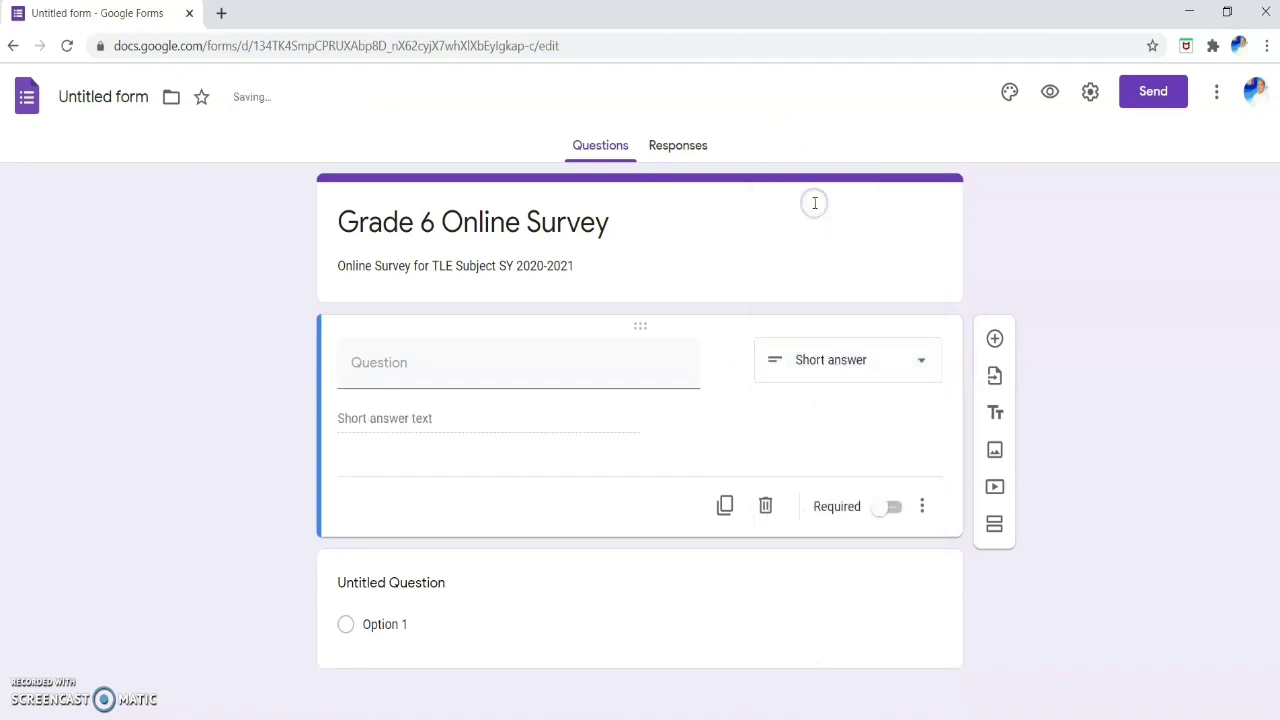
Enter "NAME (Optional)" as the short-answer question's text.
left_click(450, 359)
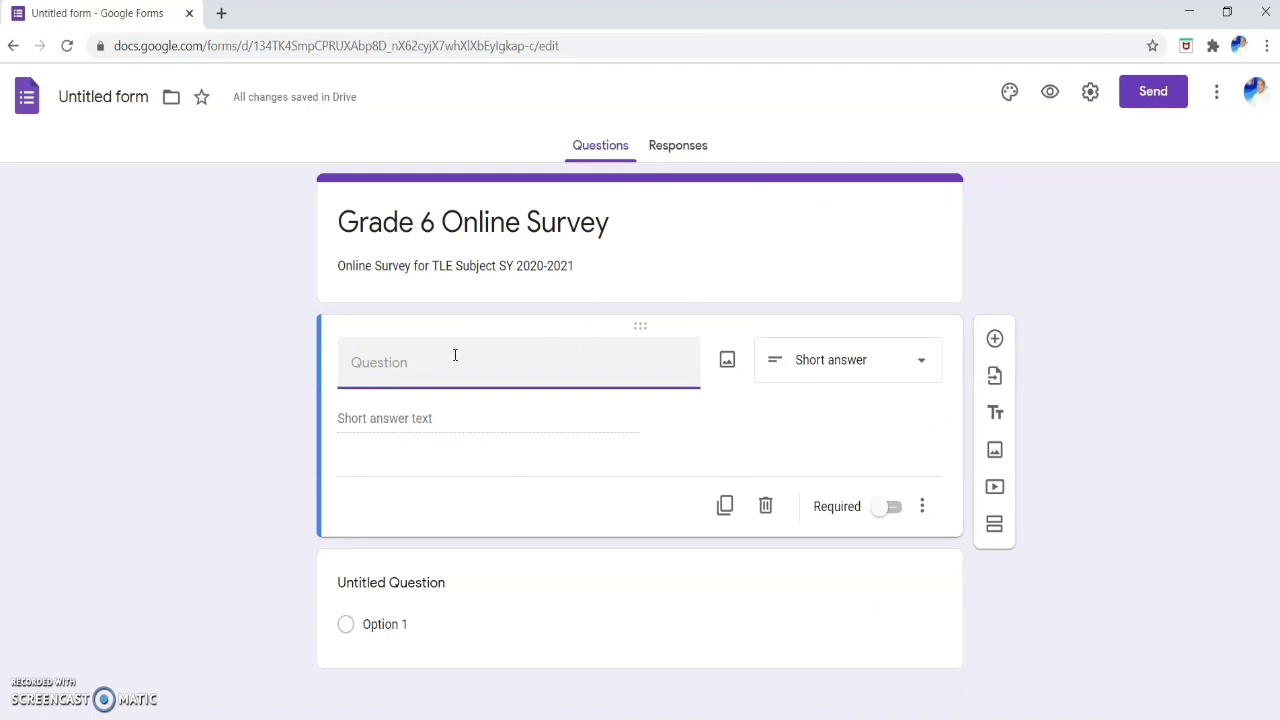
type("NAME")
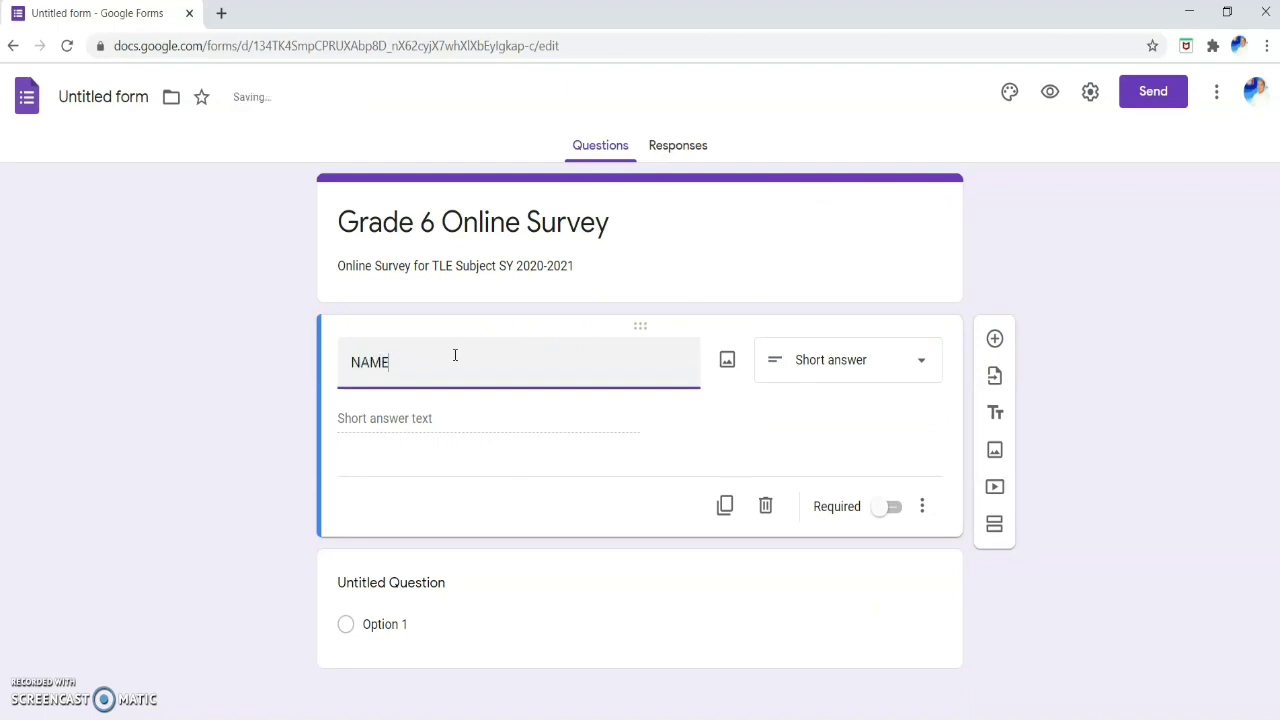
type(" (Optional)")
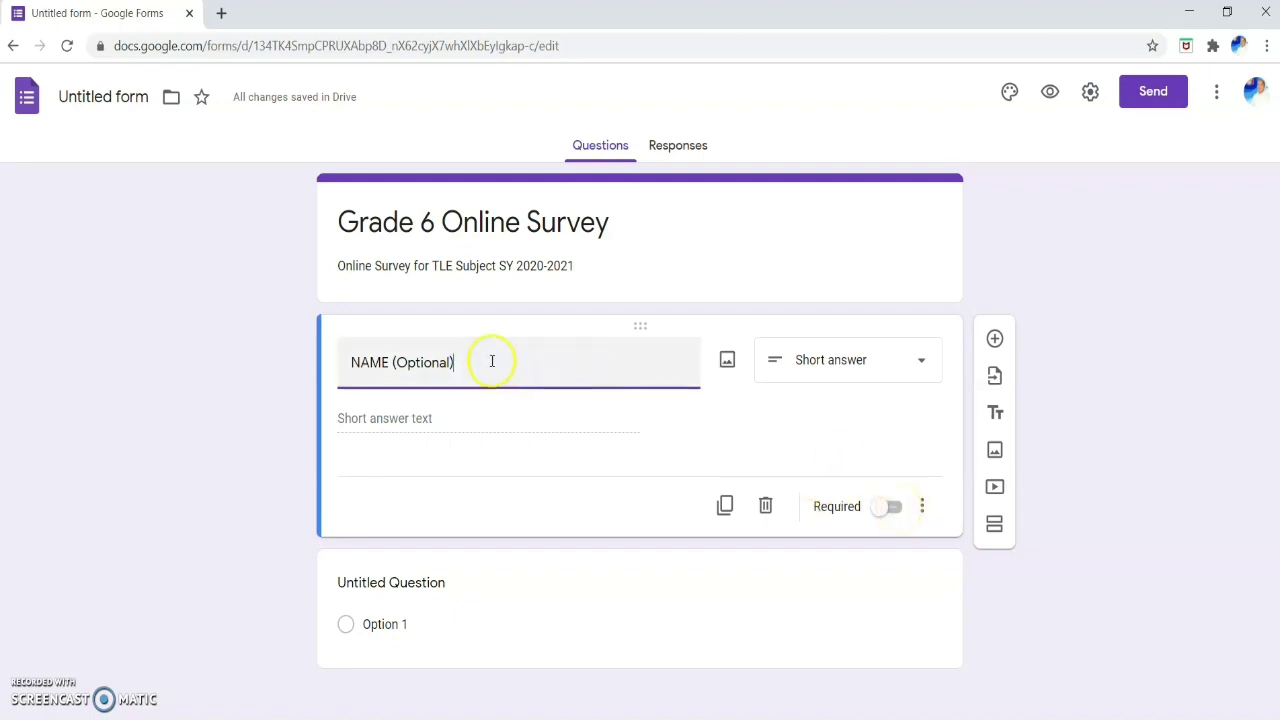
Change the name question's text to "NAME (Complete Name)" and make the question required.
key("BackSpace")
key("BackSpace")
key("BackSpace")
key("BackSpace")
key("BackSpace")
key("BackSpace")
key("BackSpace")
key("BackSpace")
key("BackSpace")
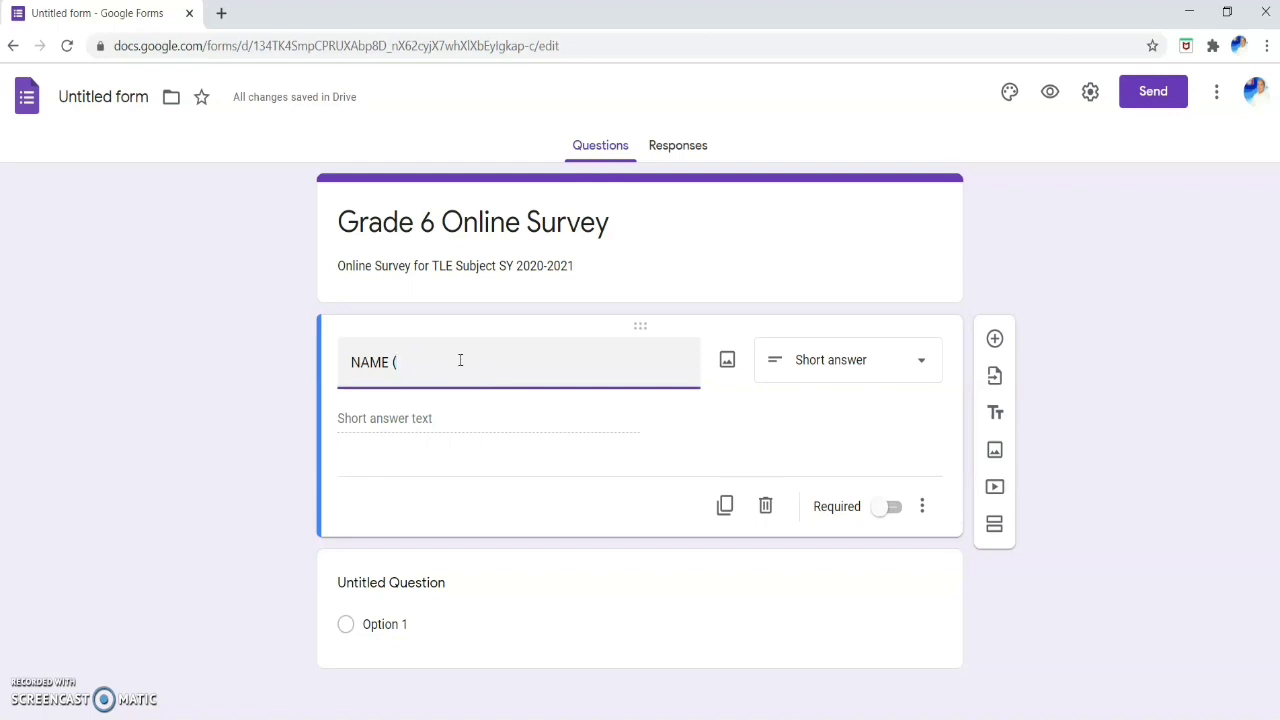
type("Complete Name)")
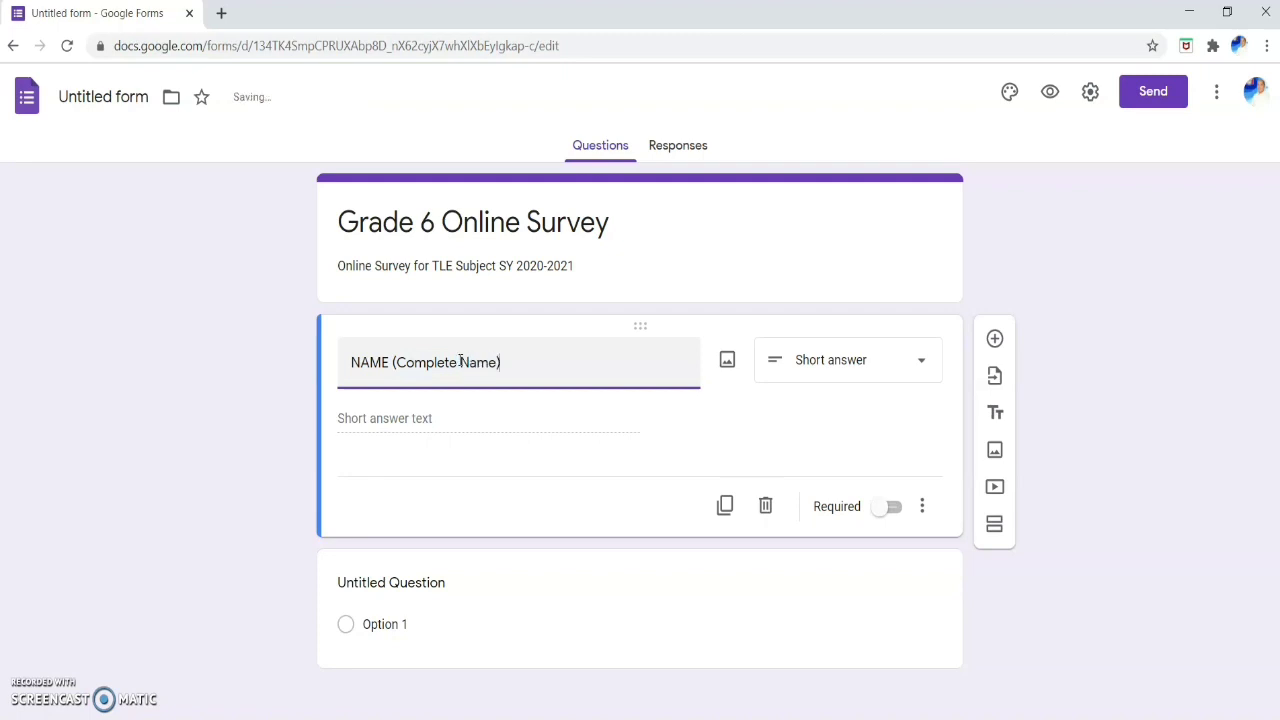
left_click(898, 512)
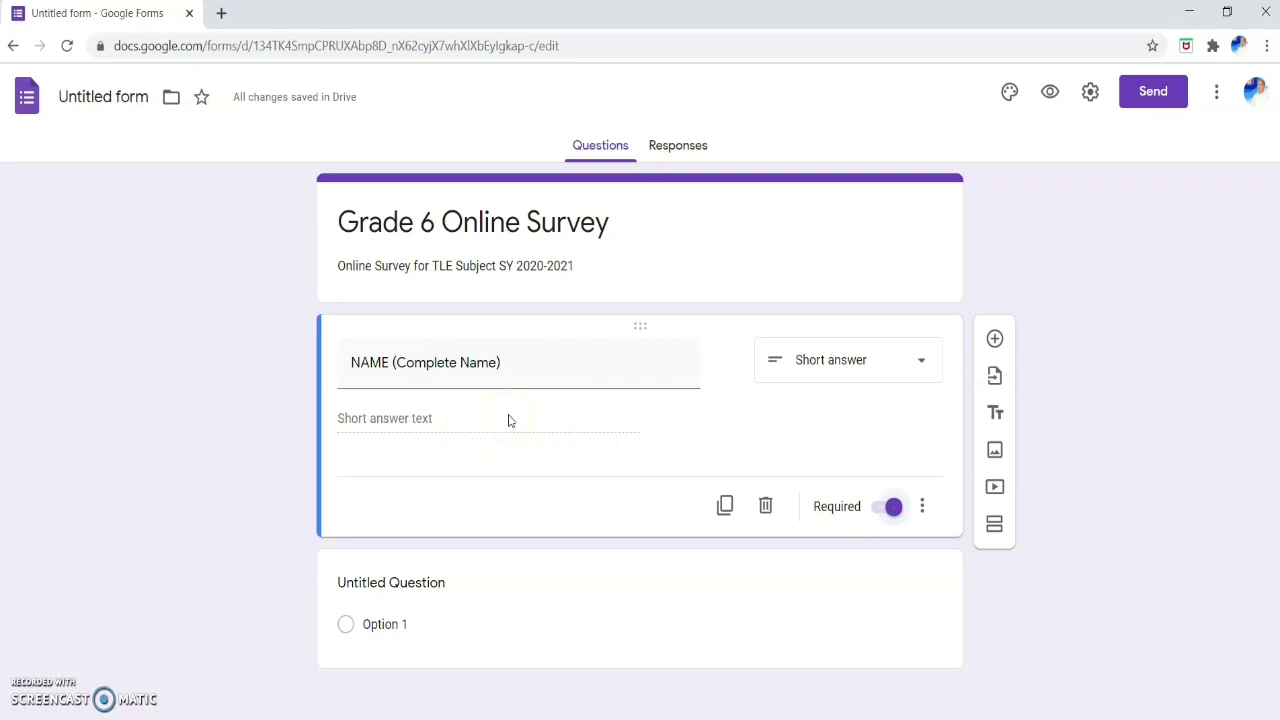
Add a question titled "GENDER" below the name question and set its type to Checkboxes.
left_click(995, 340)
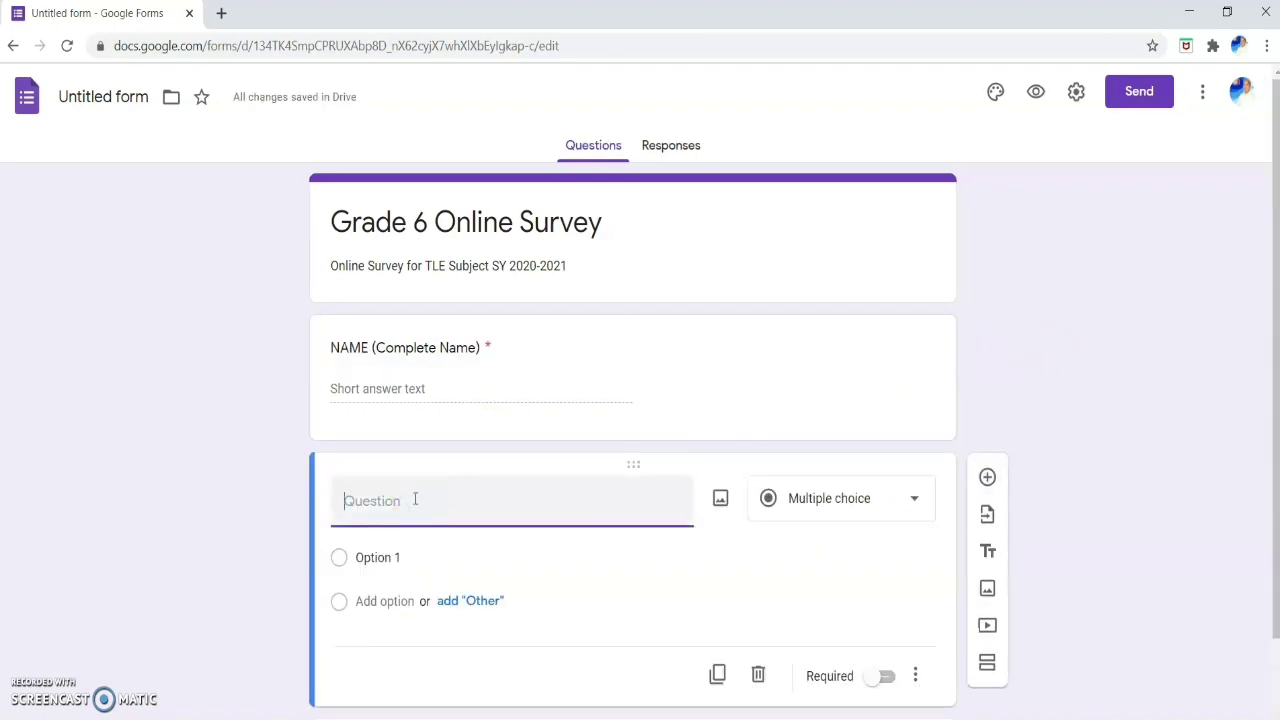
type("GENDER")
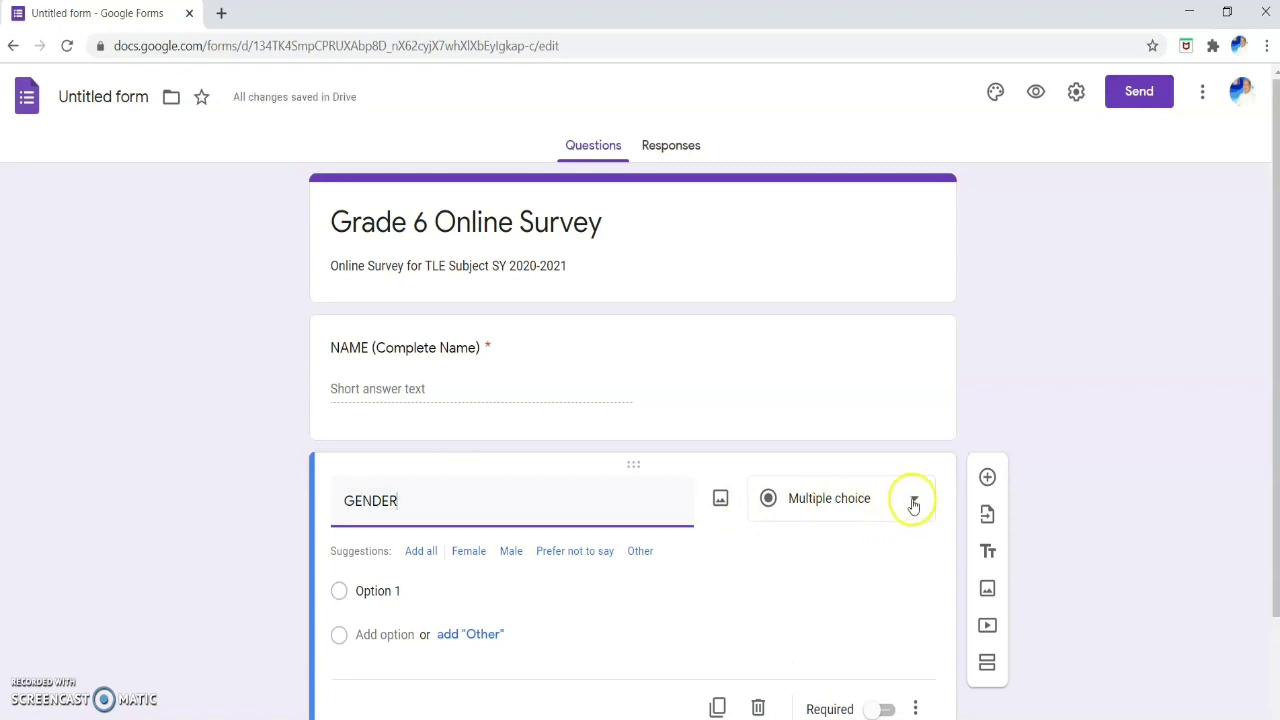
left_click(912, 496)
left_click(821, 365)
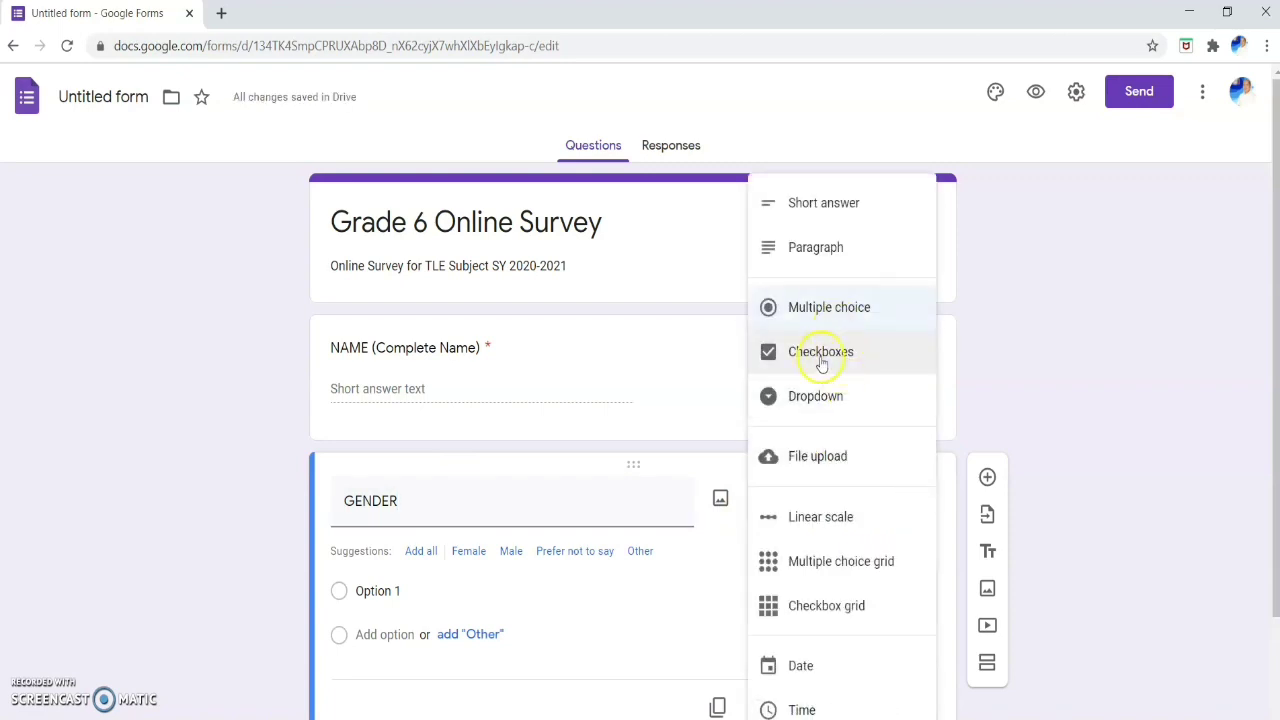
left_click(821, 362)
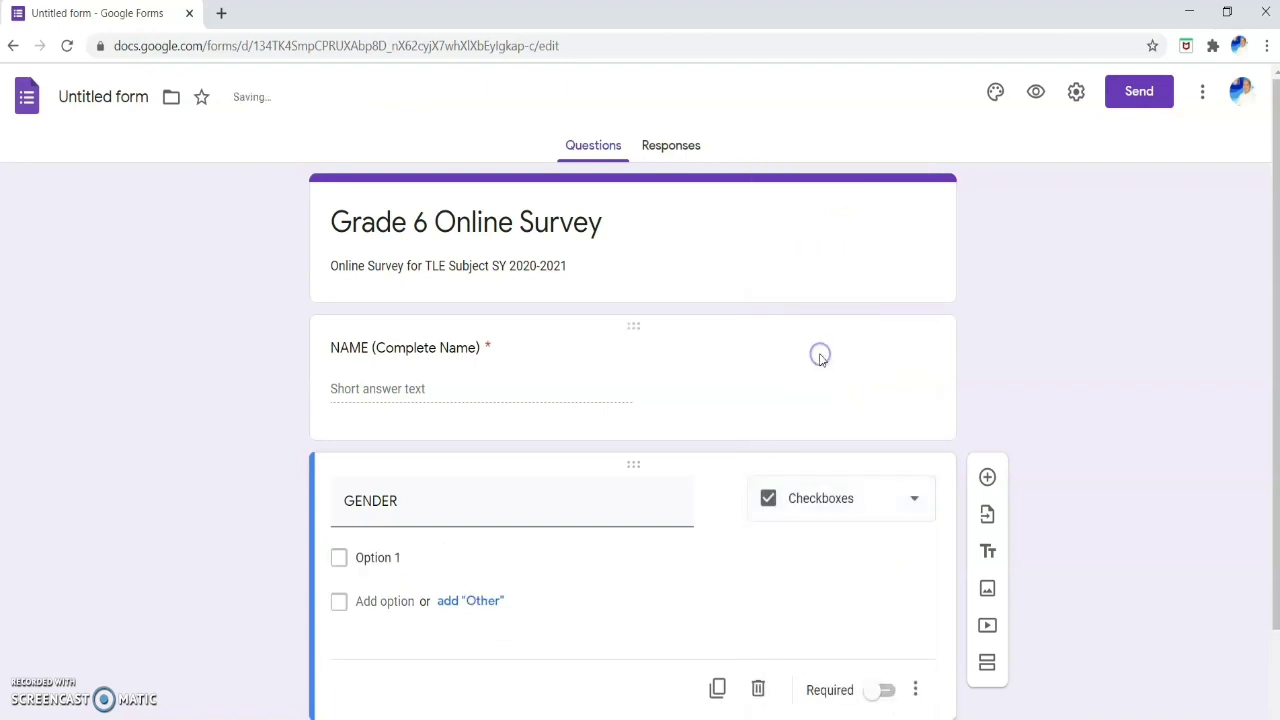
Give the GENDER question the two checkbox options "Male" and "Female".
left_click(383, 557)
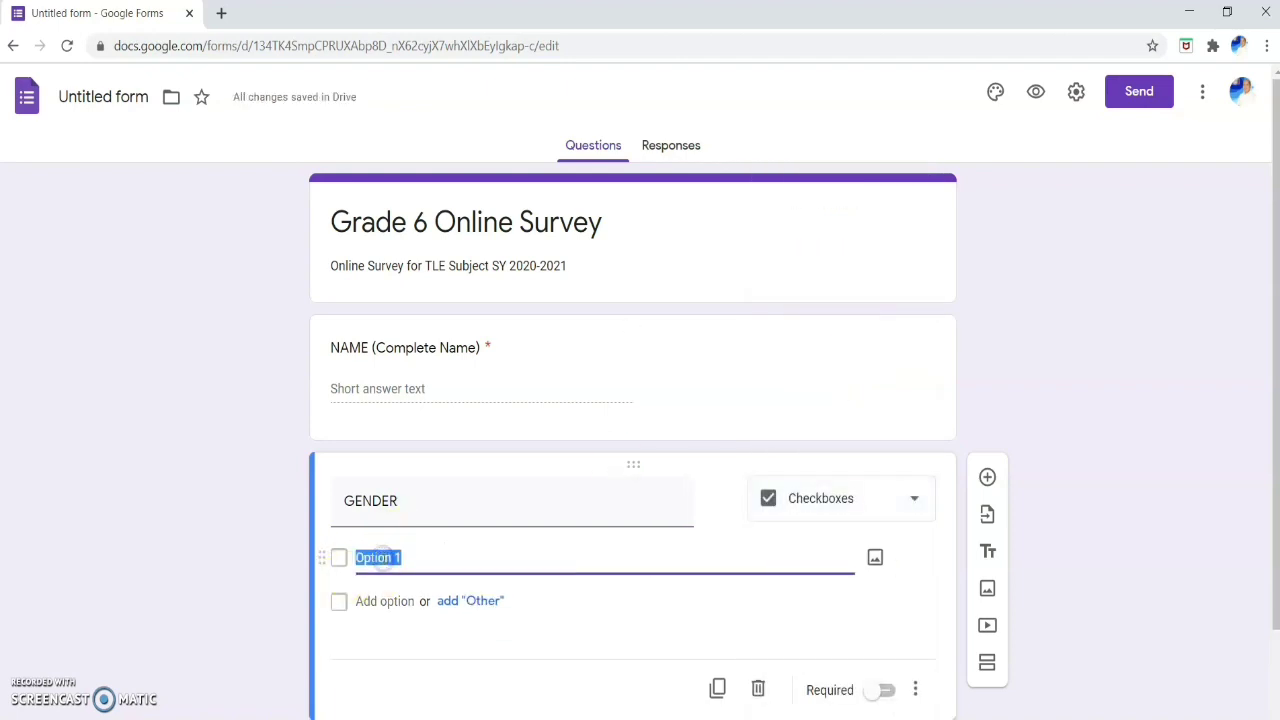
type("Male")
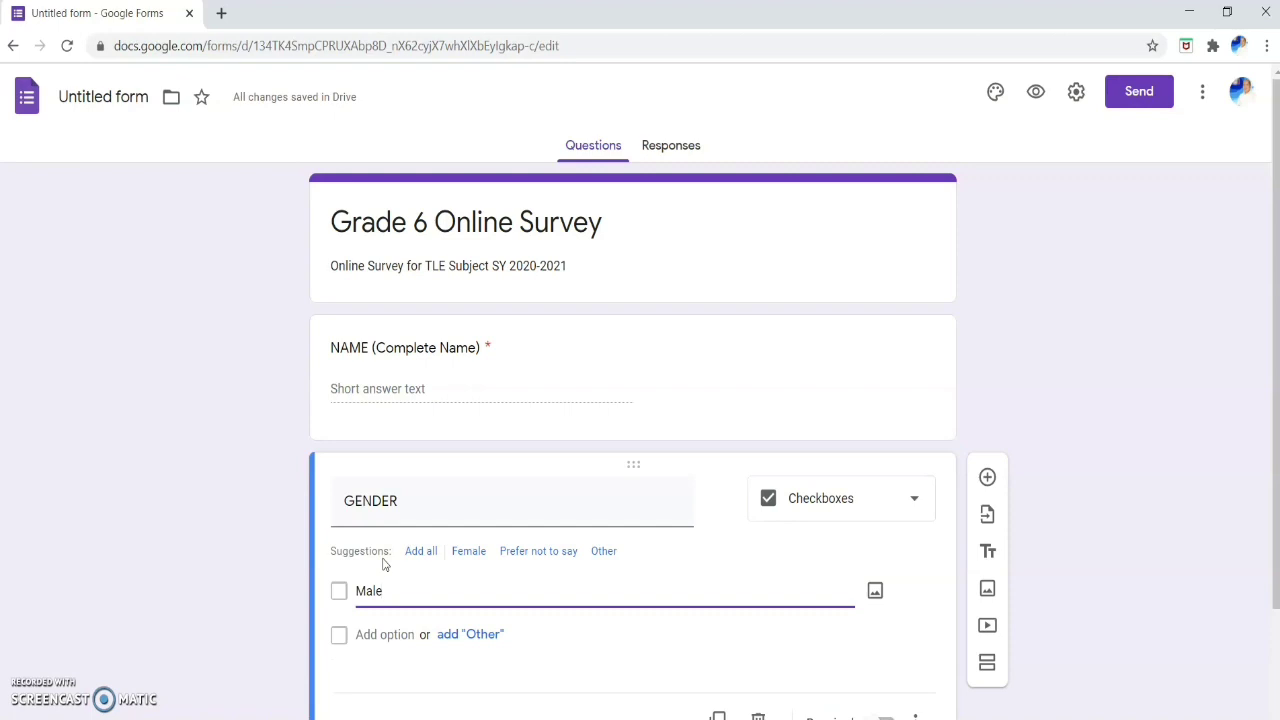
key("Return")
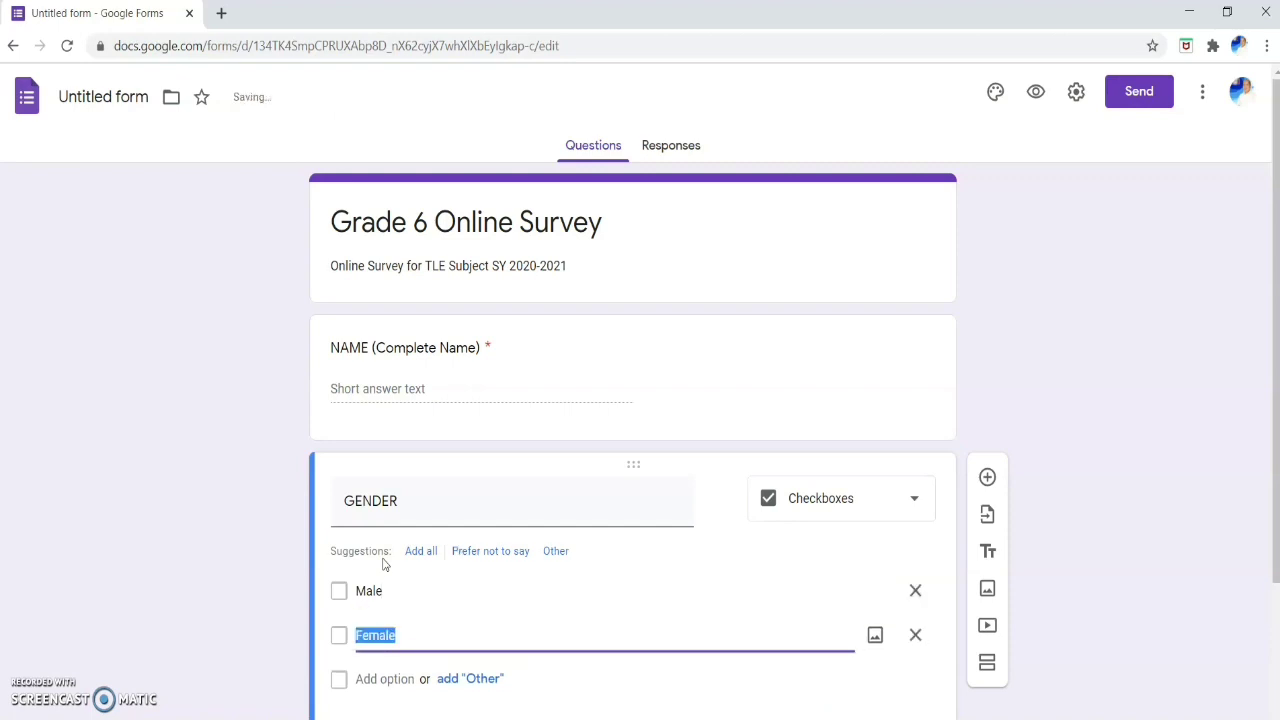
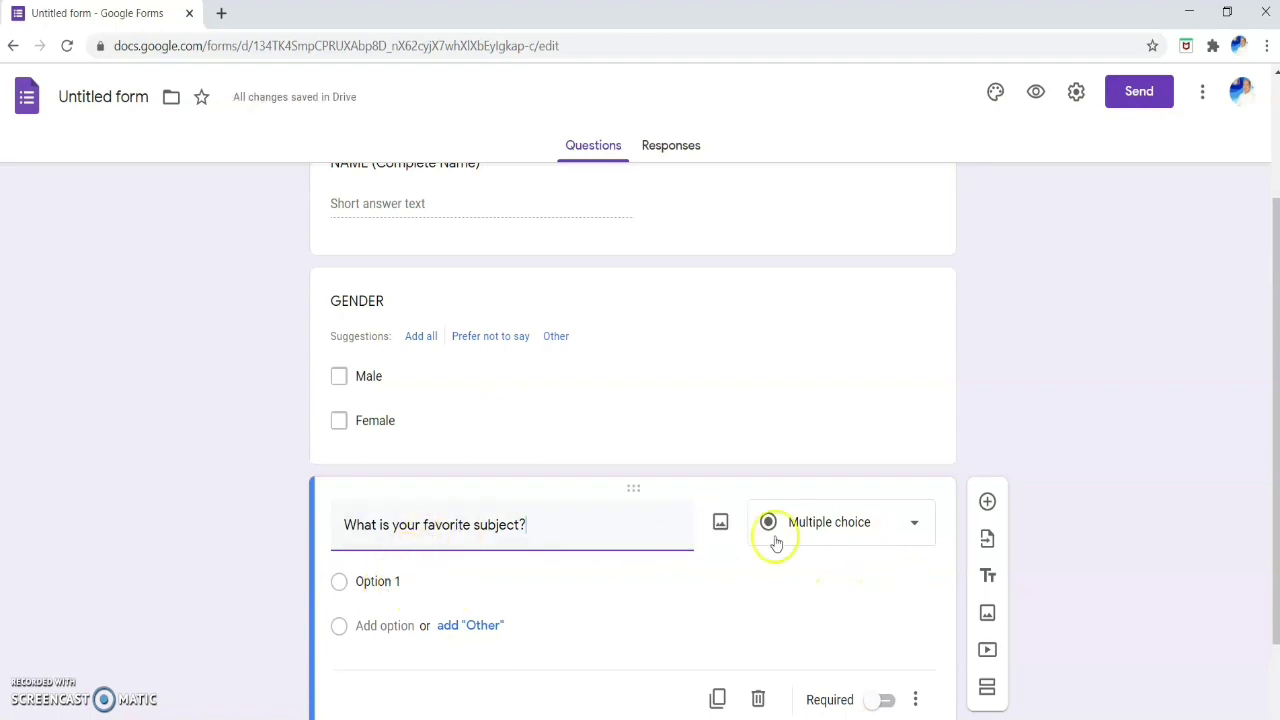
Set the "What is your favorite subject?" question's type to Checkboxes and enter "Filipino" as its first option.
left_click(915, 530)
left_click(820, 354)
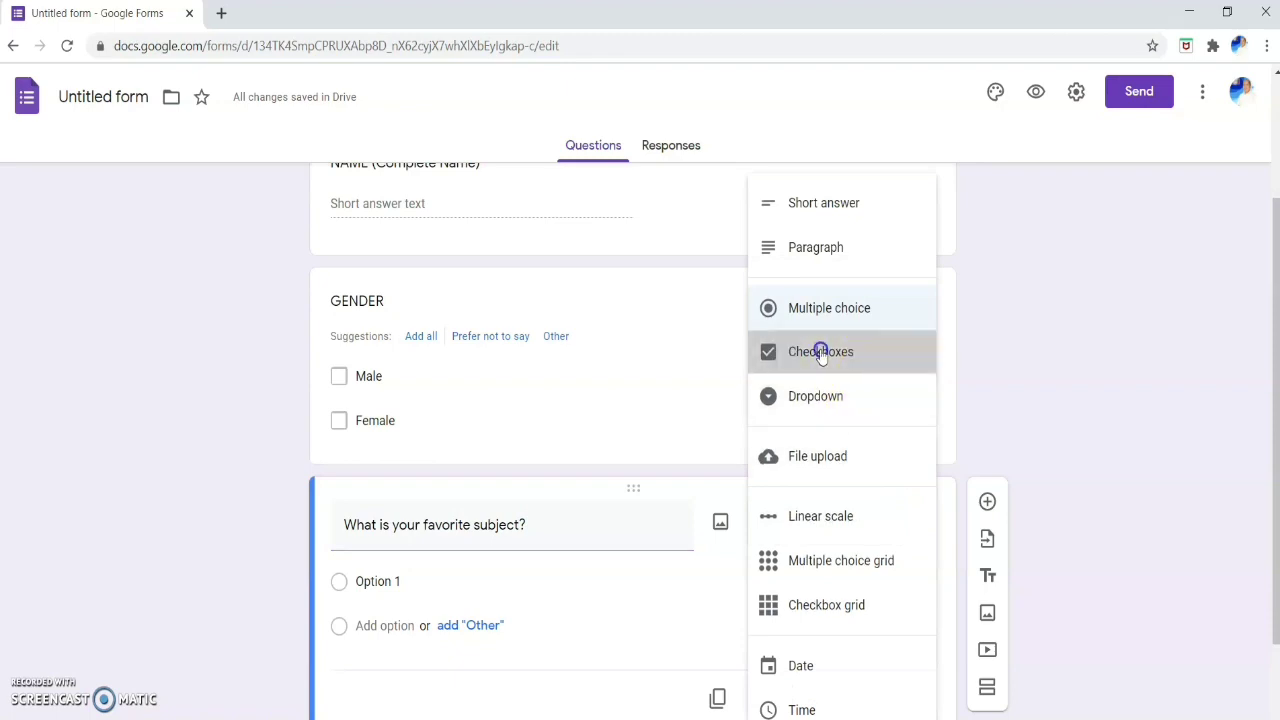
left_click(400, 581)
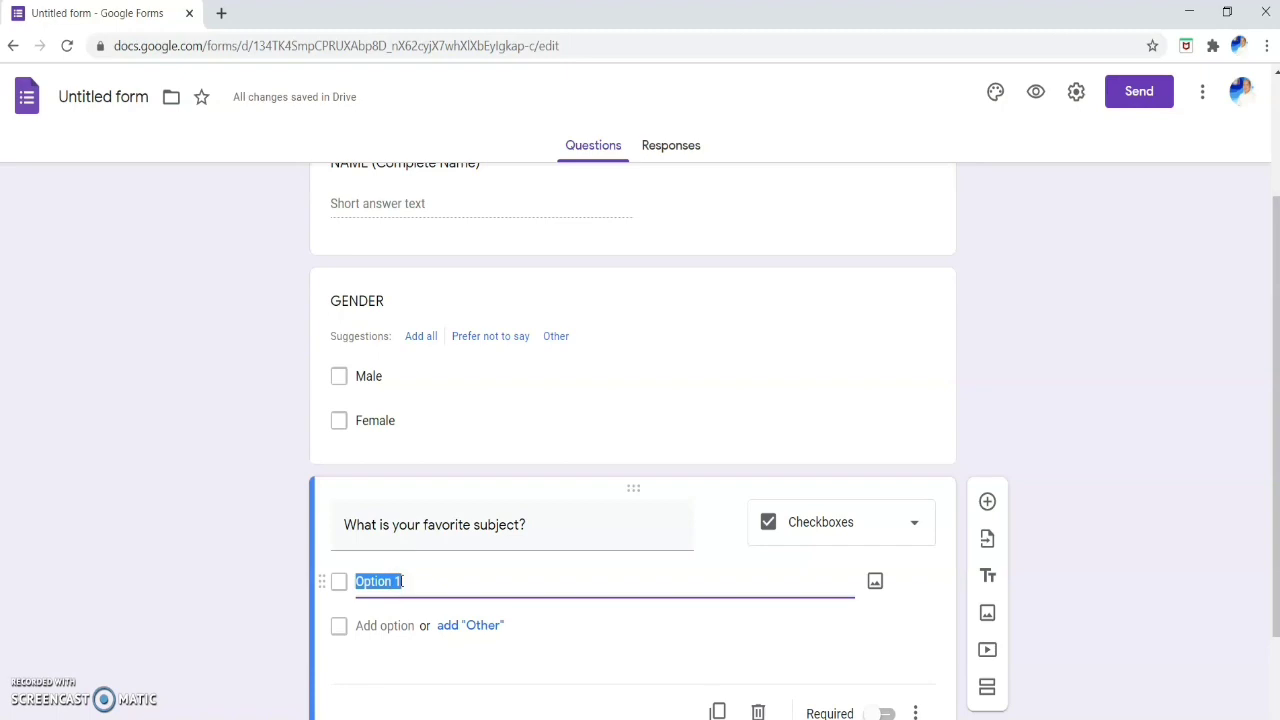
type("Fil")
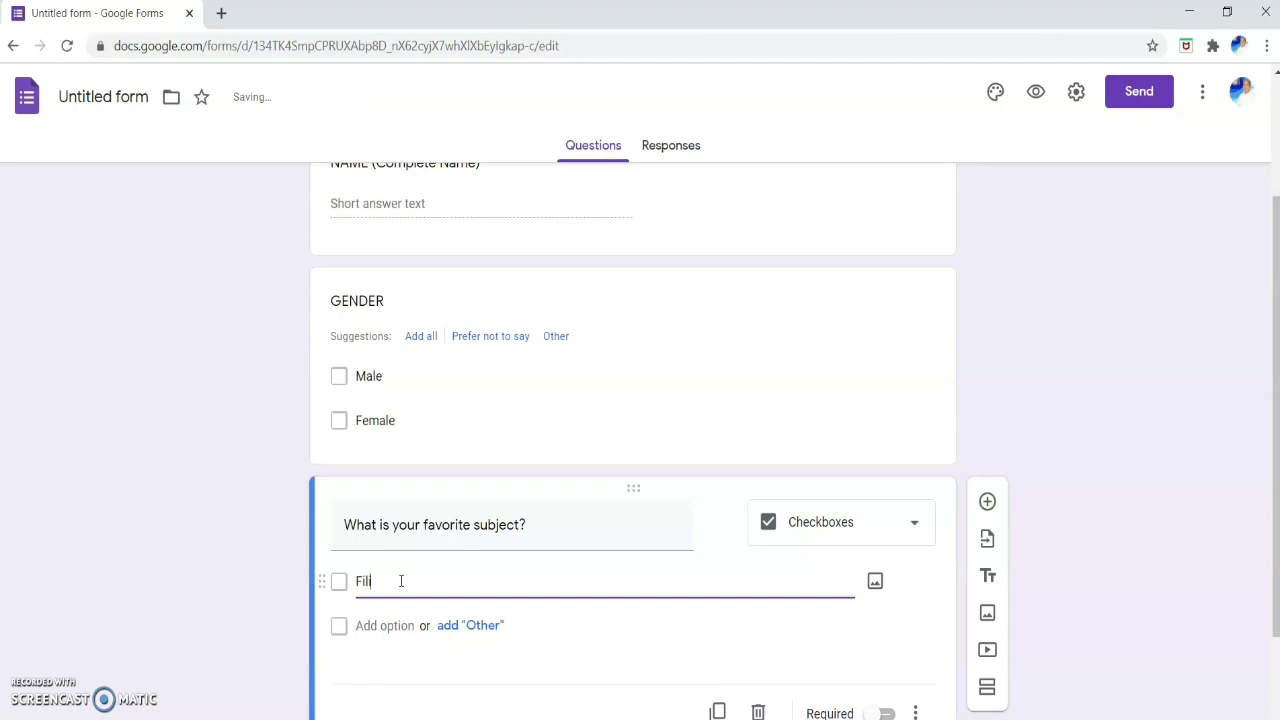
type("ipino")
key("Return")
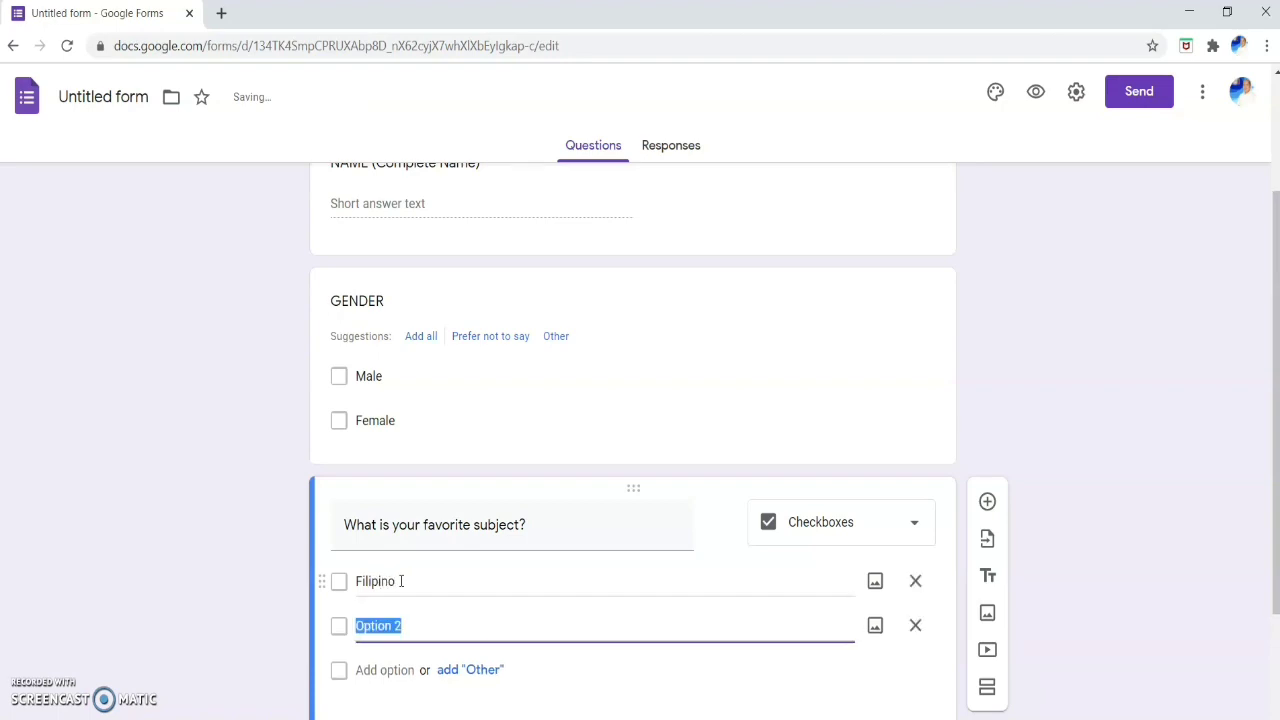
Add "English", "Science" and "Mathematics" as further options of the favorite subject question.
type("English")
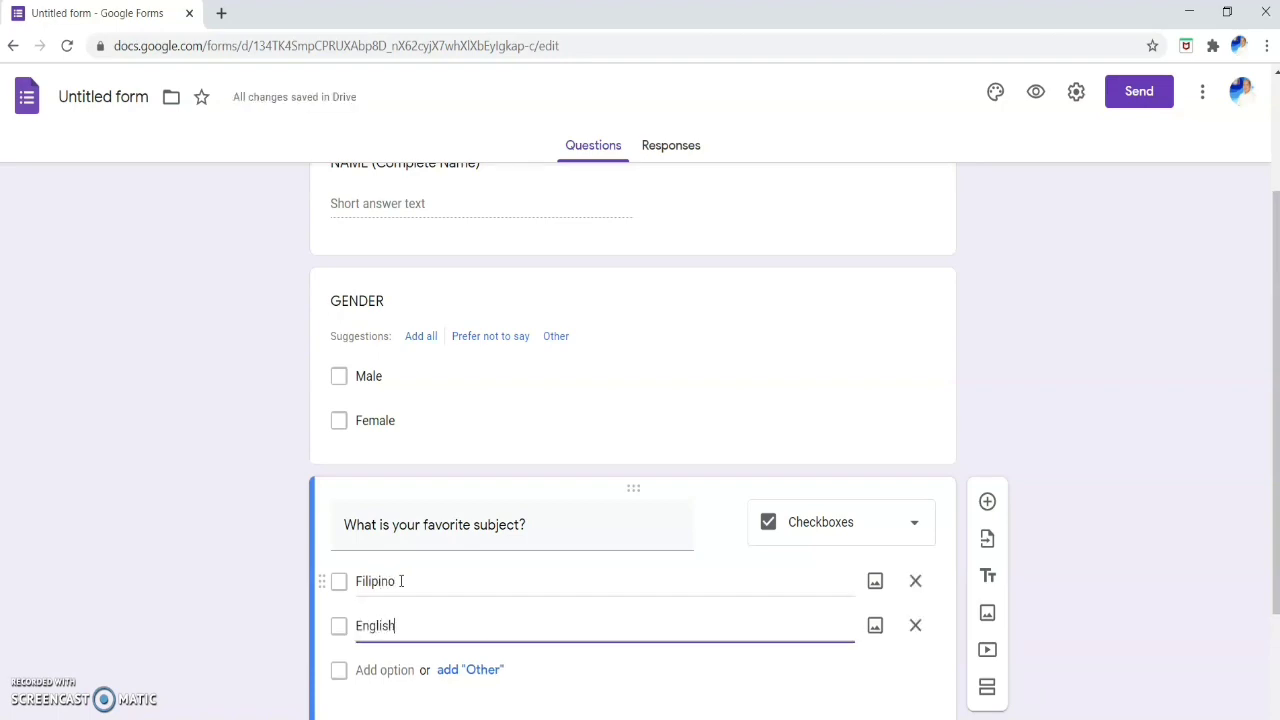
key("Return")
type("Sc")
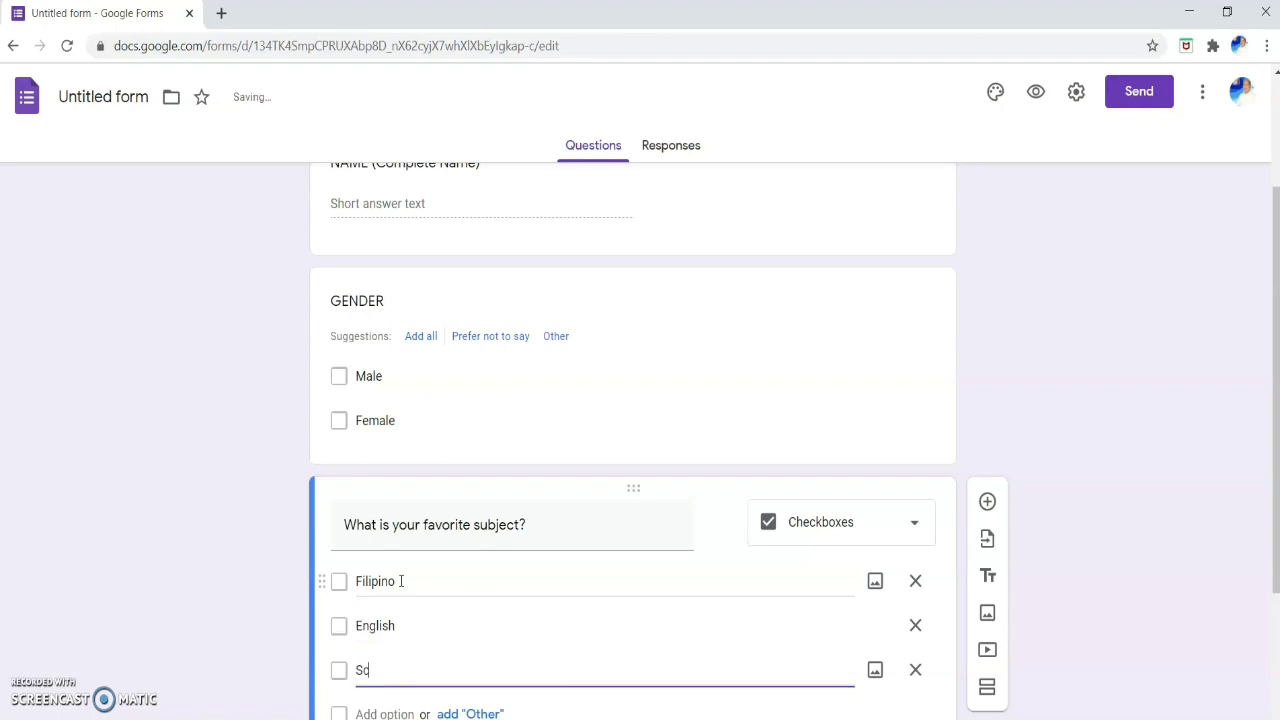
type("ience")
key("Return")
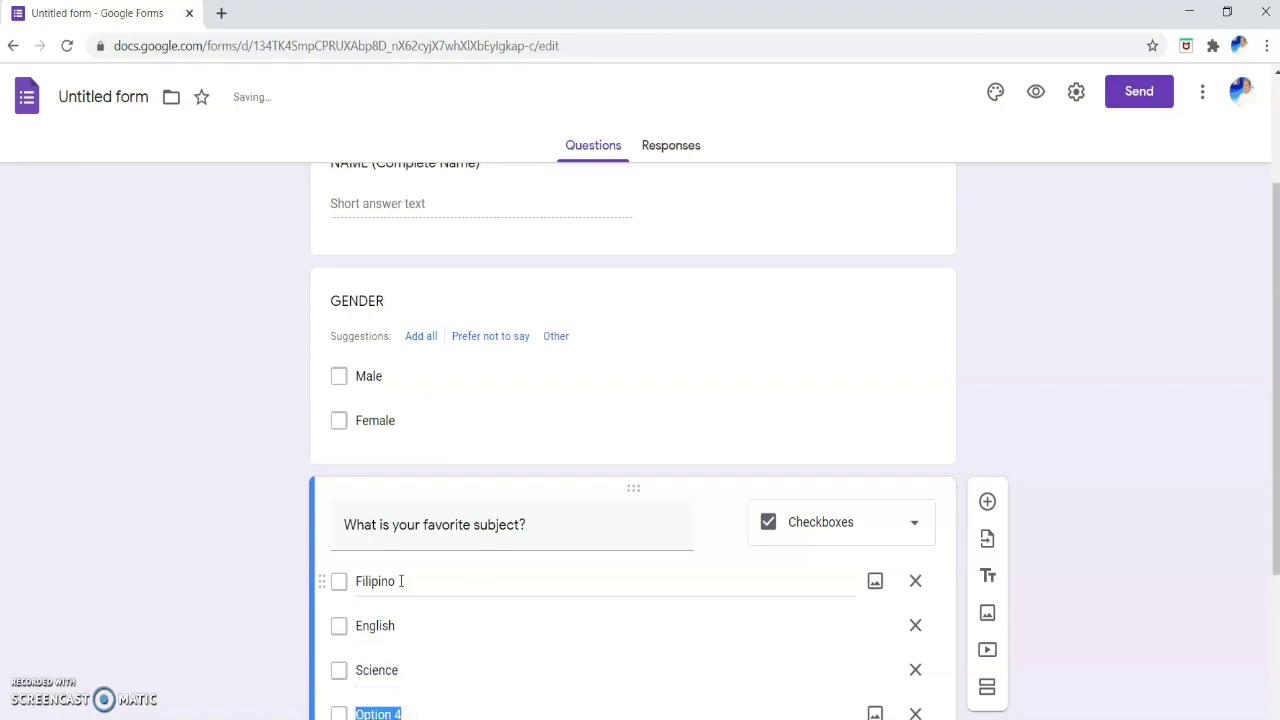
type("Mathemat")
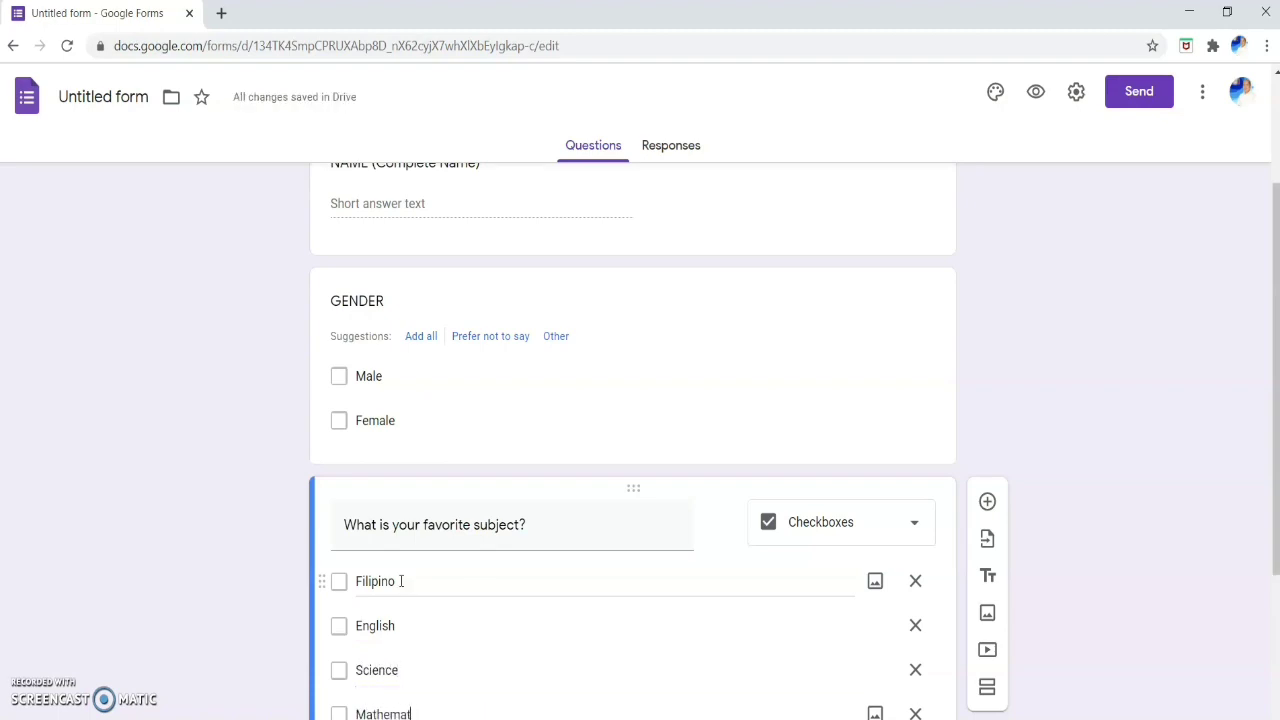
type("ics")
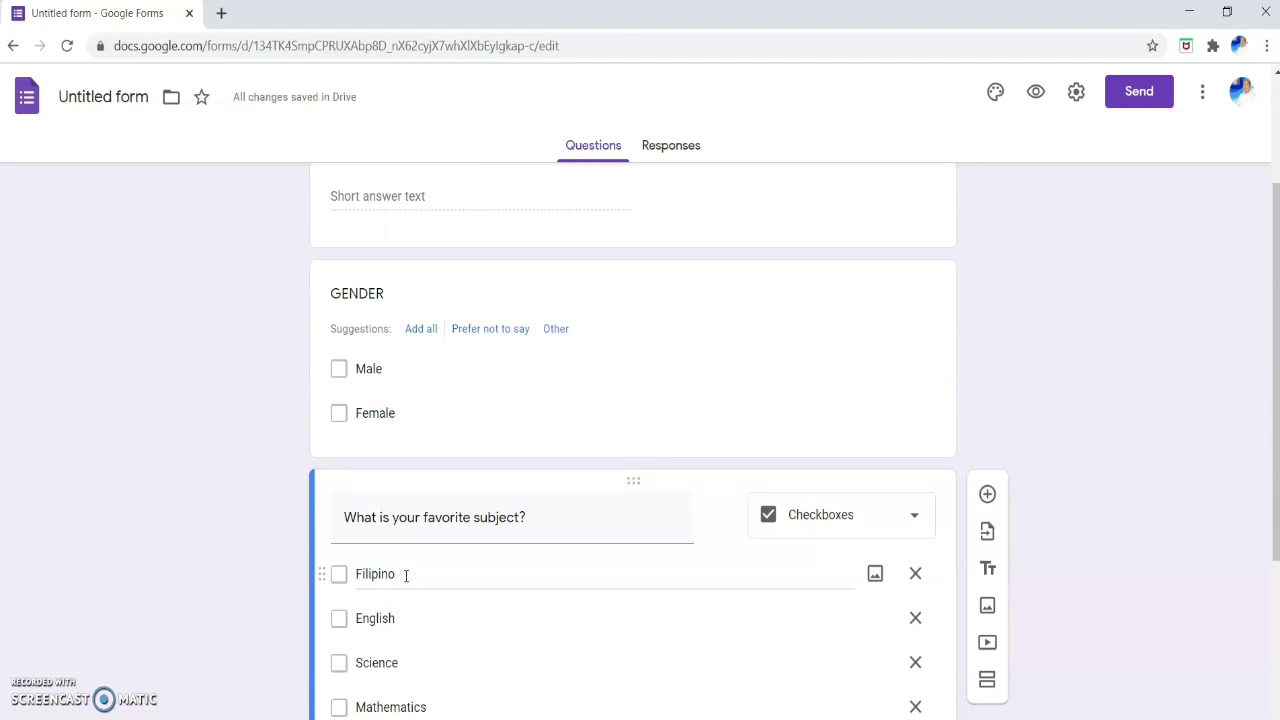
Add "TLE", "AP", "MAPEH" and "EsP" as the remaining options of the favorite subject question.
scroll(406, 575, "down", 2)
key("Return")
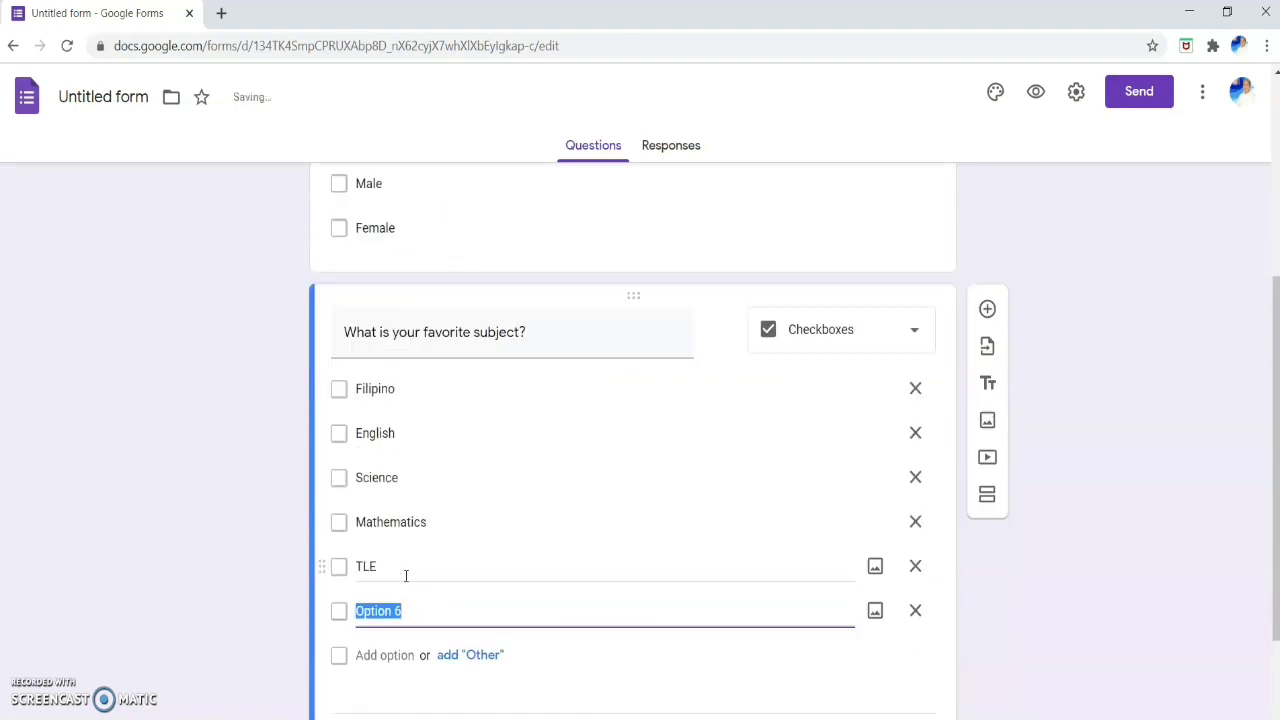
type("AP")
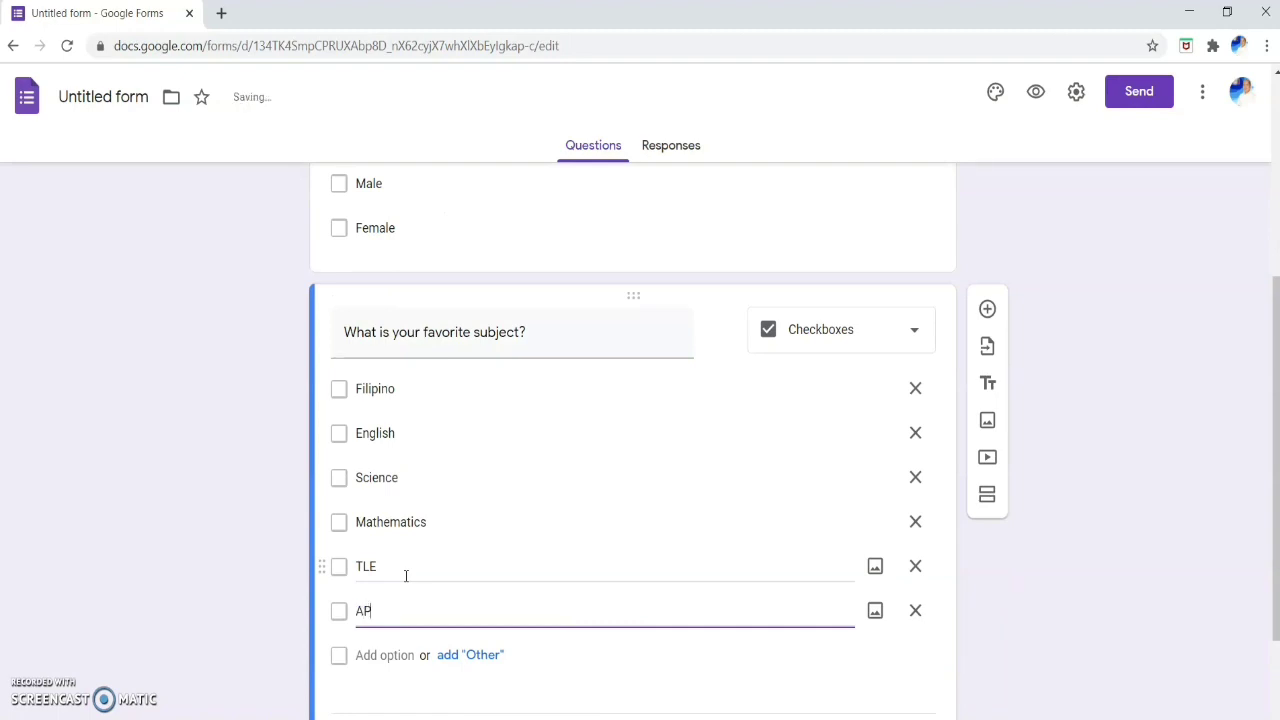
key("Return")
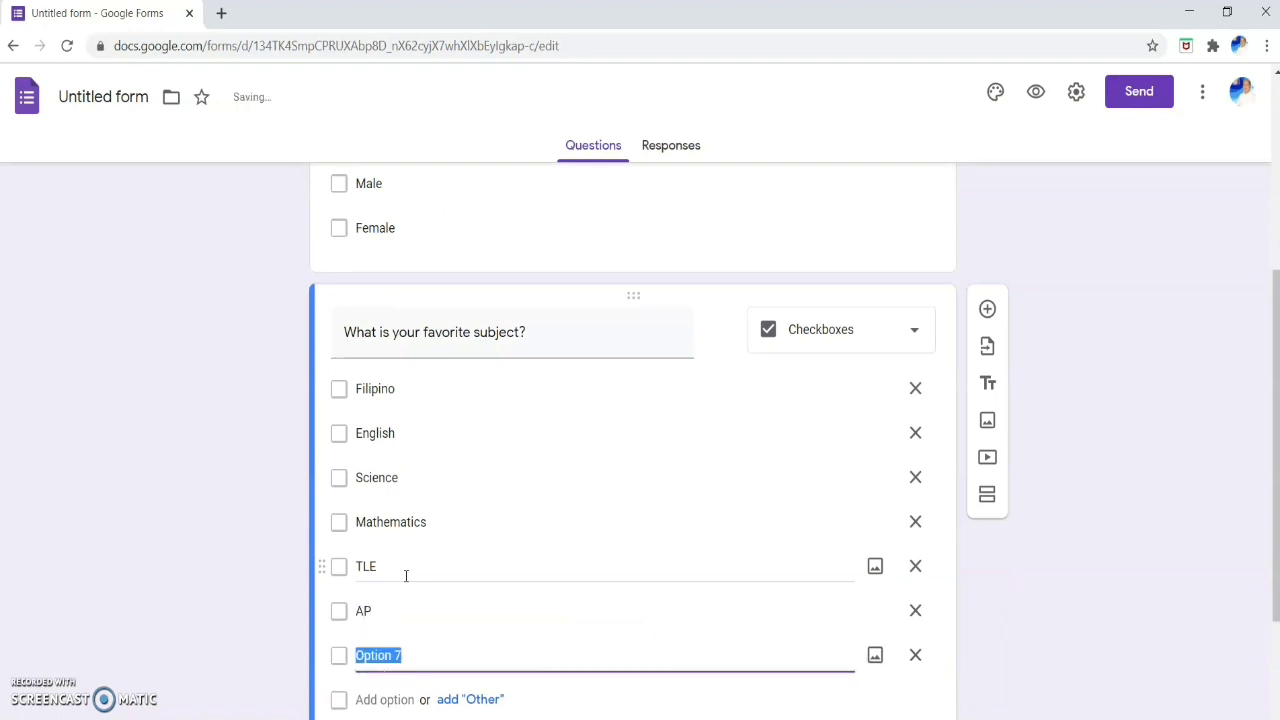
type("MAPE")
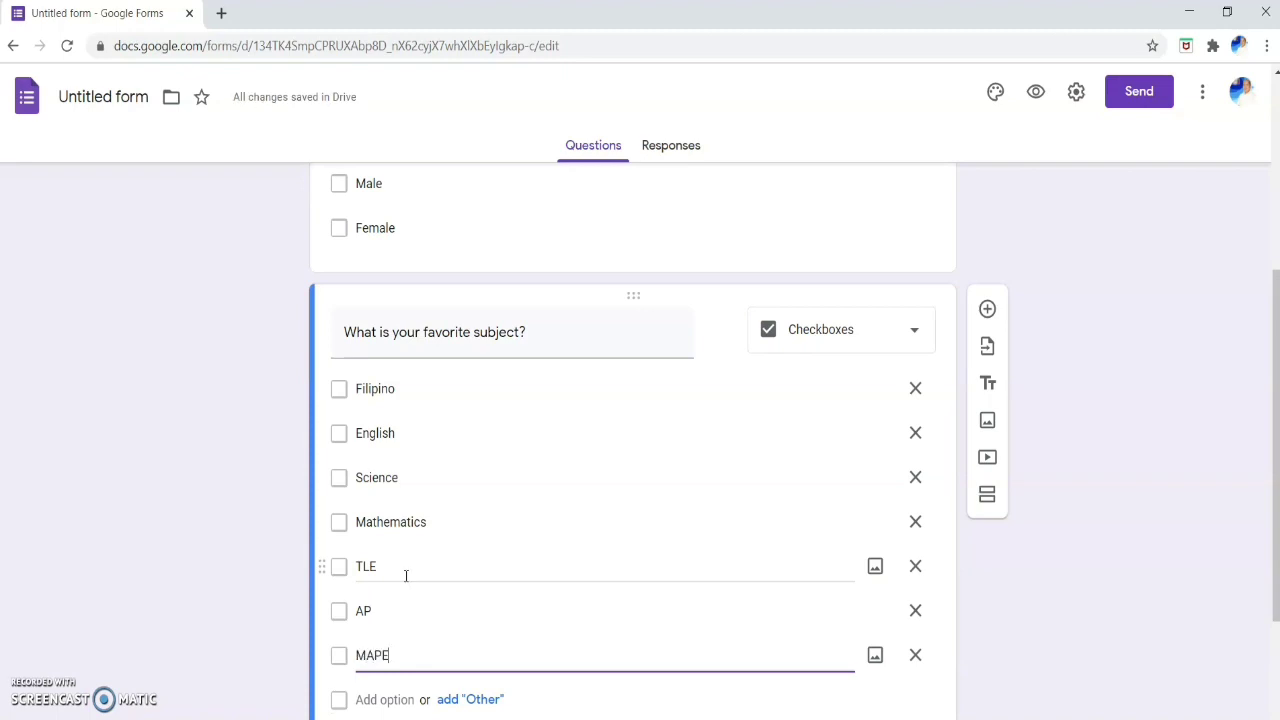
type("H")
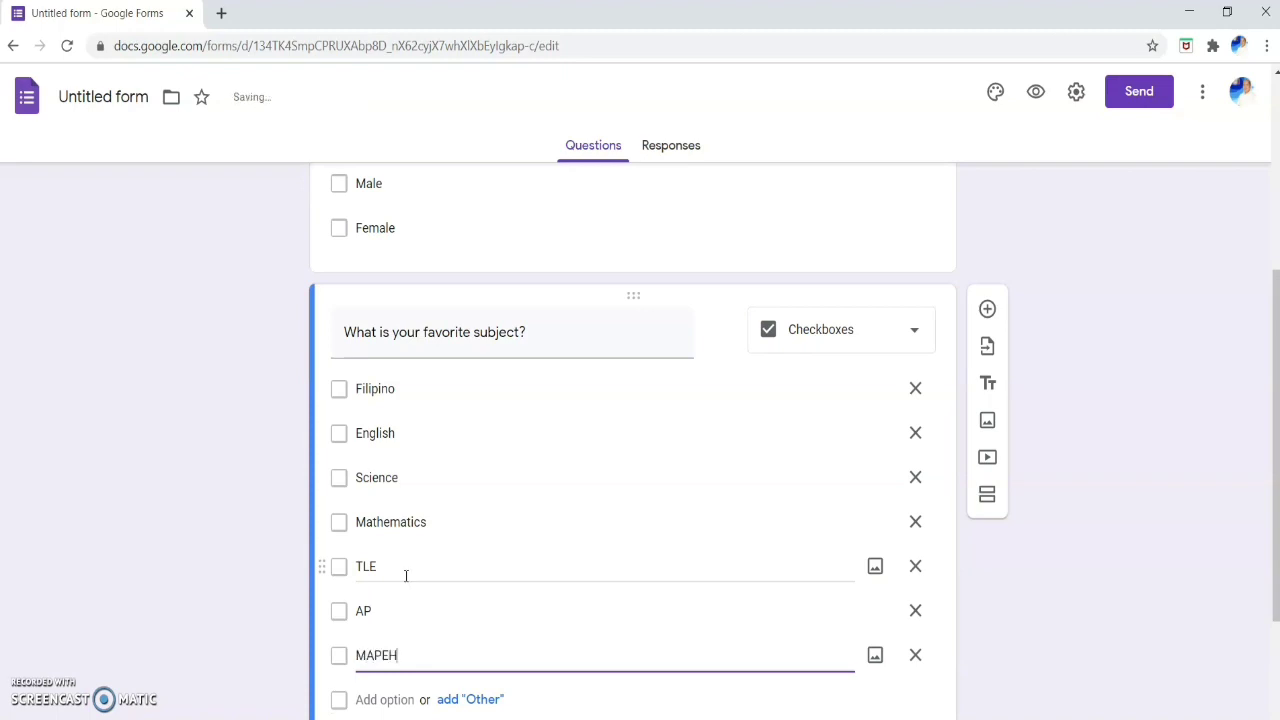
key("Return")
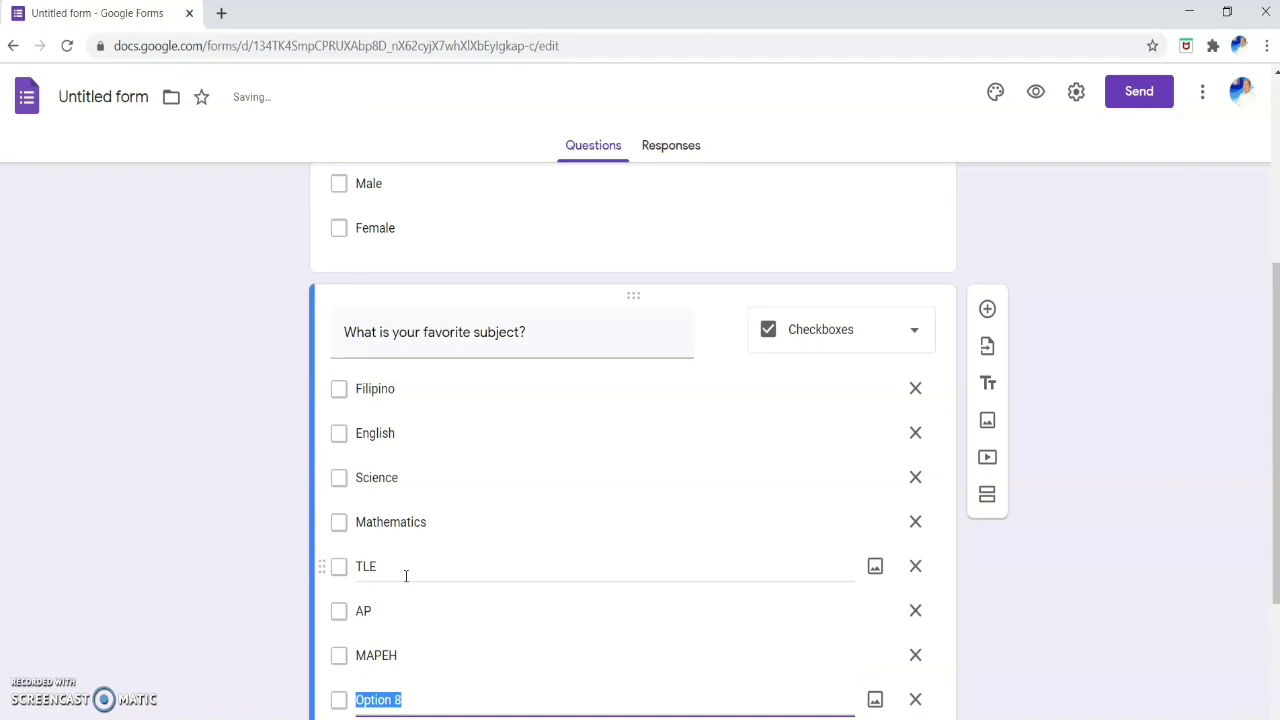
type("EsP")
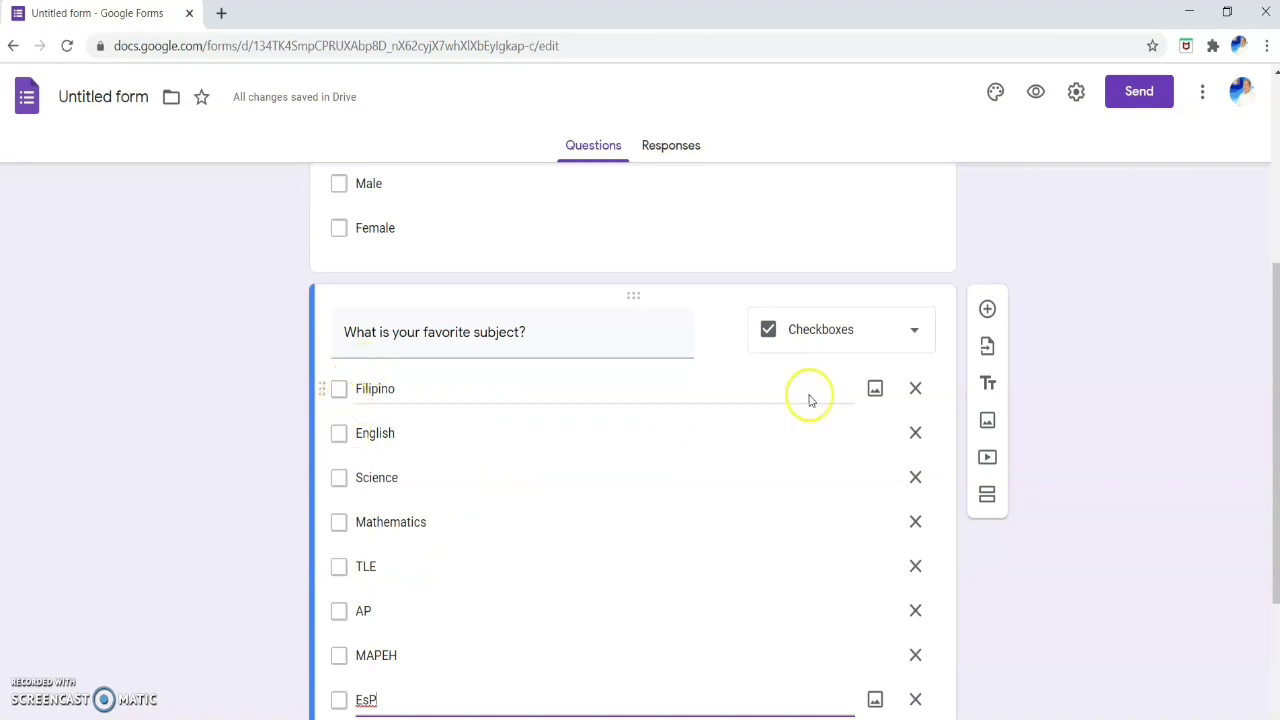
Open the theme's header image gallery and look through the Work and School and the Sports and games images.
scroll(744, 560, "up", 4)
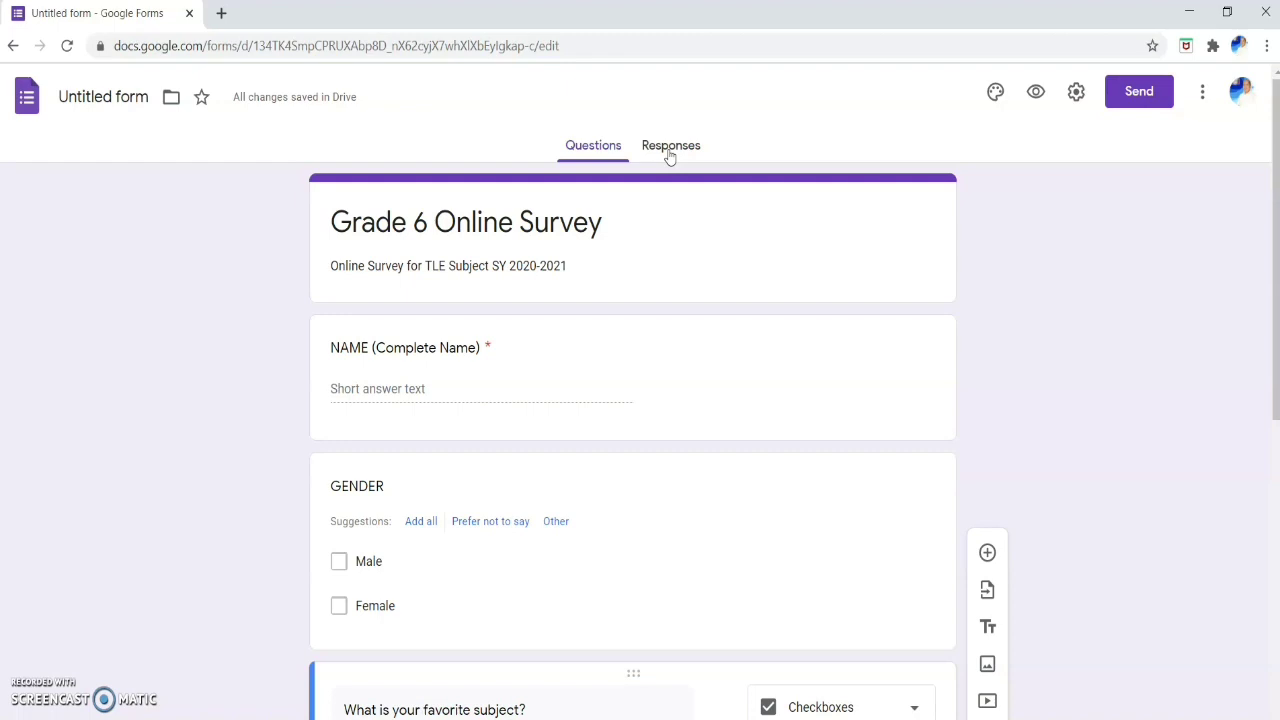
left_click(995, 97)
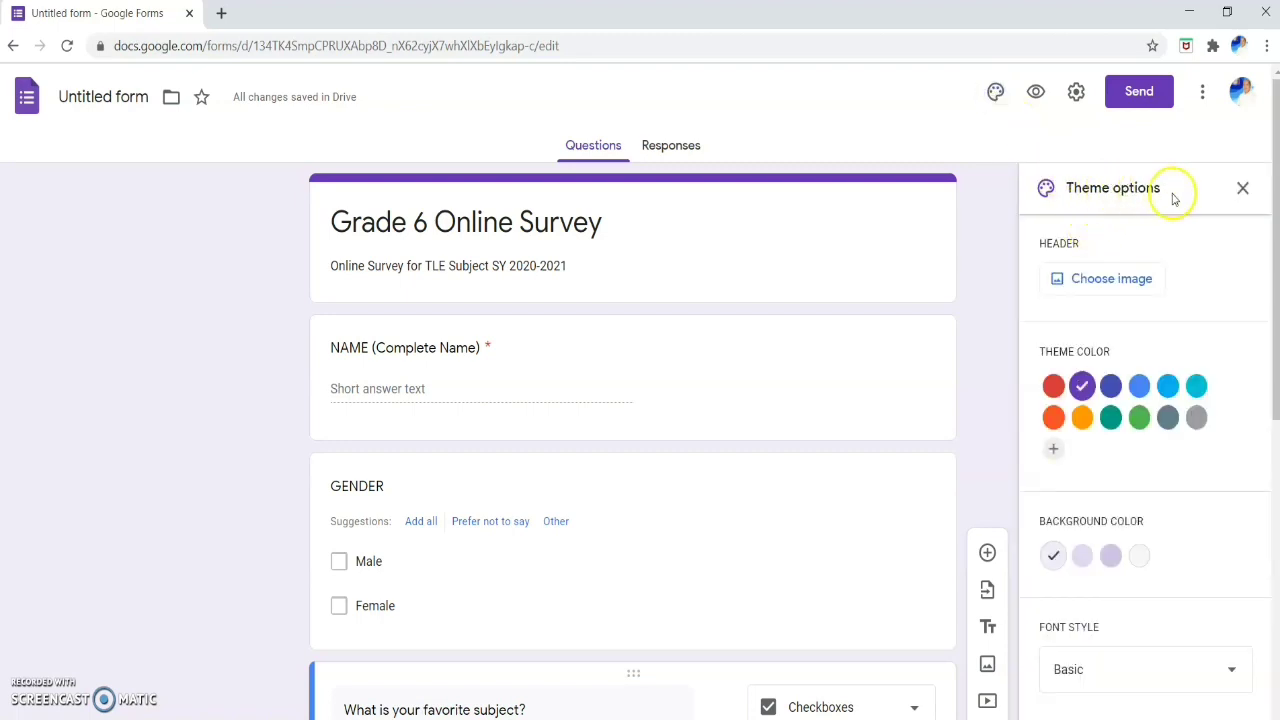
left_click(1108, 287)
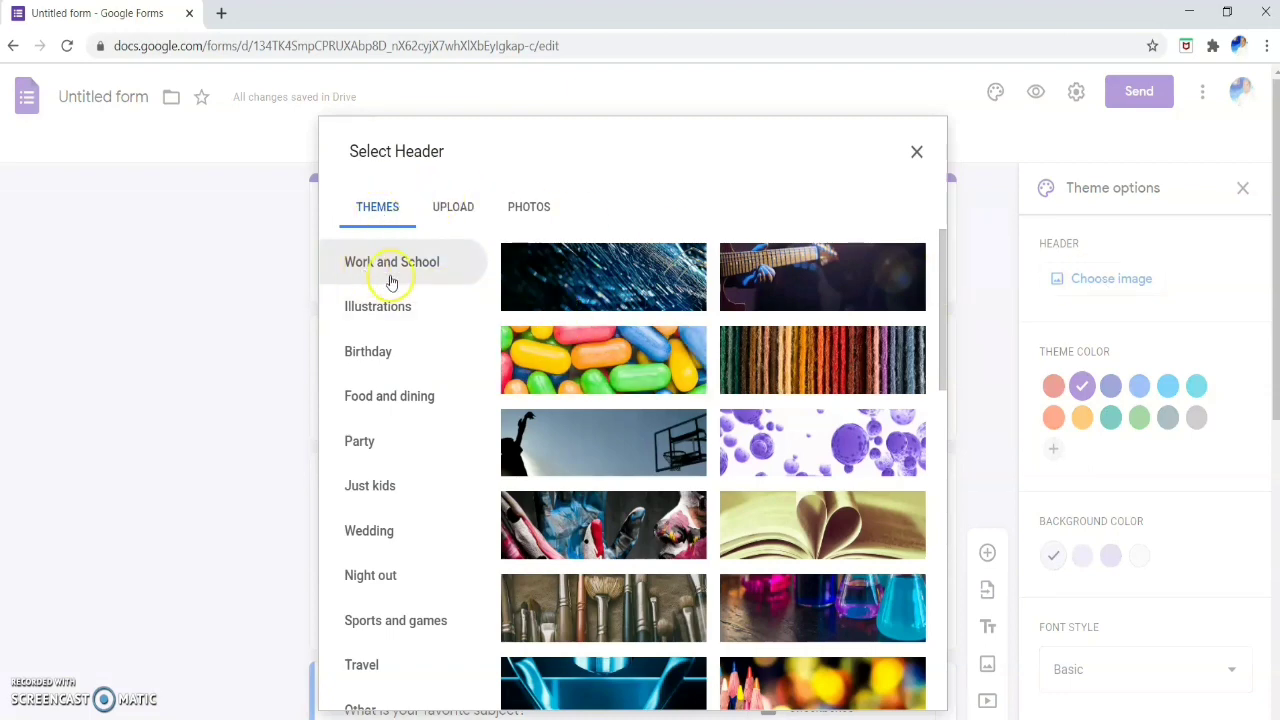
scroll(632, 340, "down", 10)
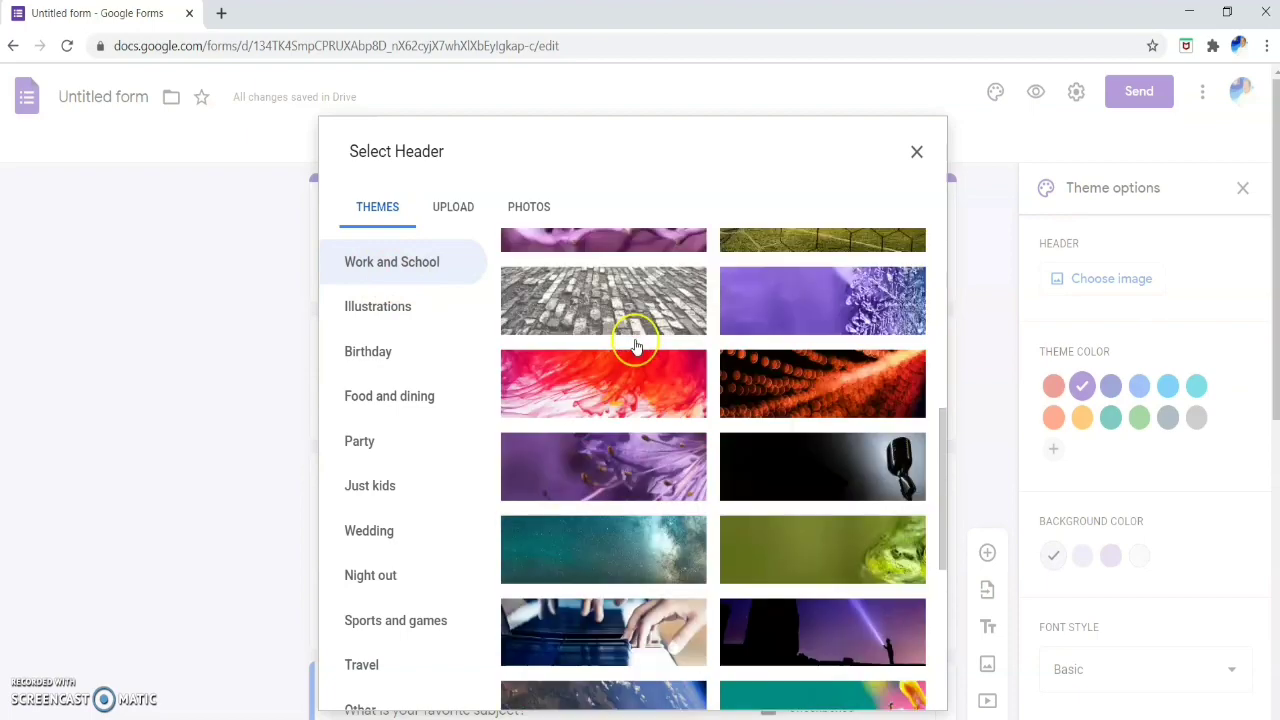
scroll(634, 347, "down", 6)
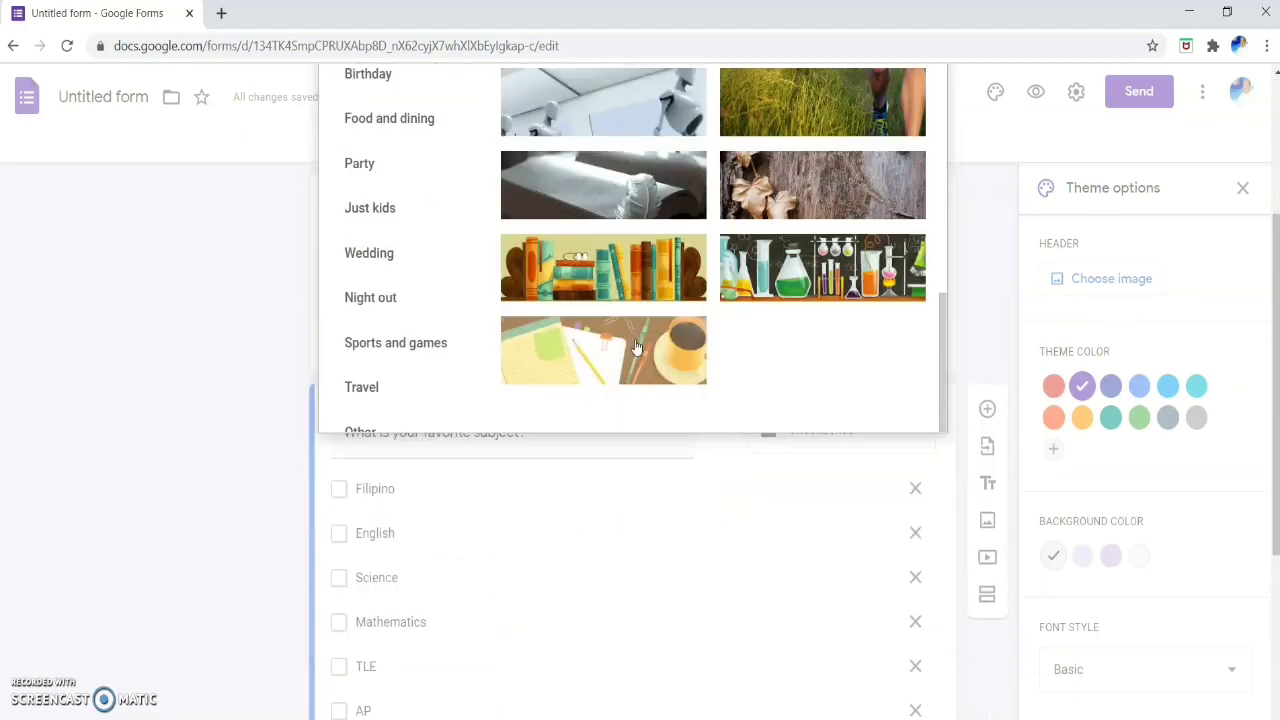
scroll(636, 346, "up", 5)
scroll(634, 347, "up", 5)
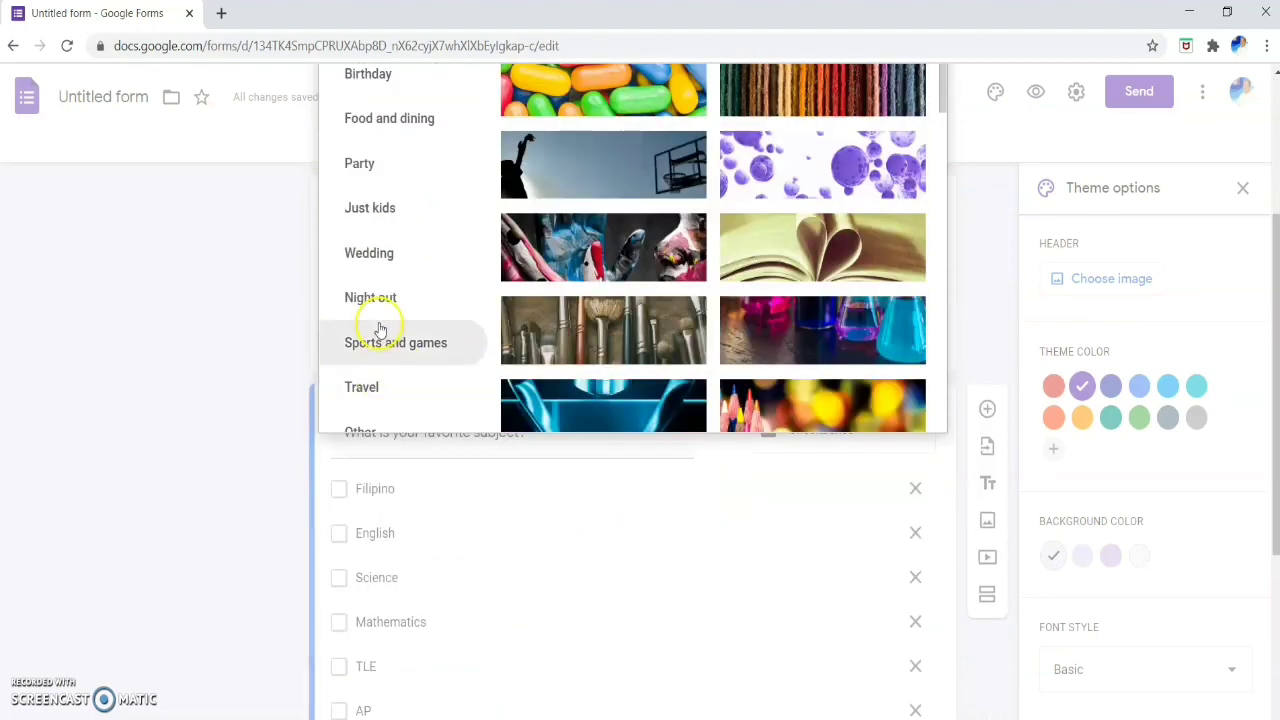
left_click(372, 344)
scroll(674, 349, "up", 3)
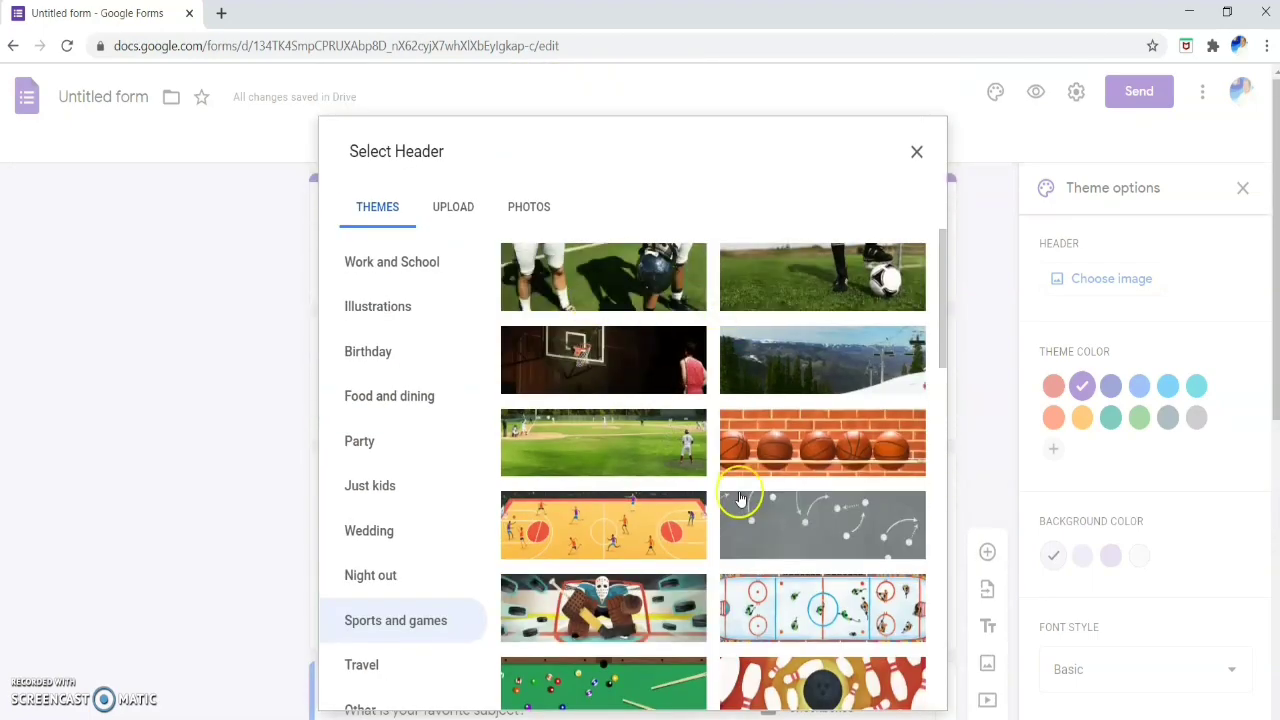
Insert the illustrated bookshelf image from the Work and School themes as the form's header.
left_click(375, 266)
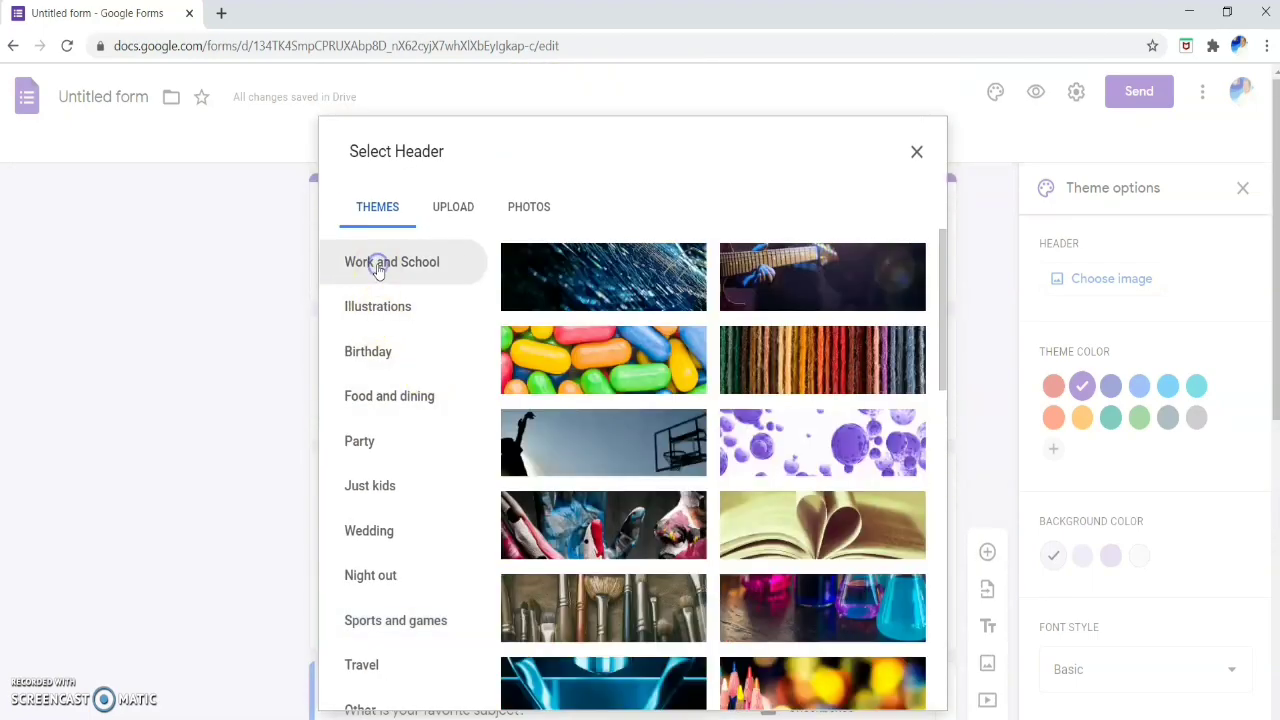
scroll(770, 412, "down", 10)
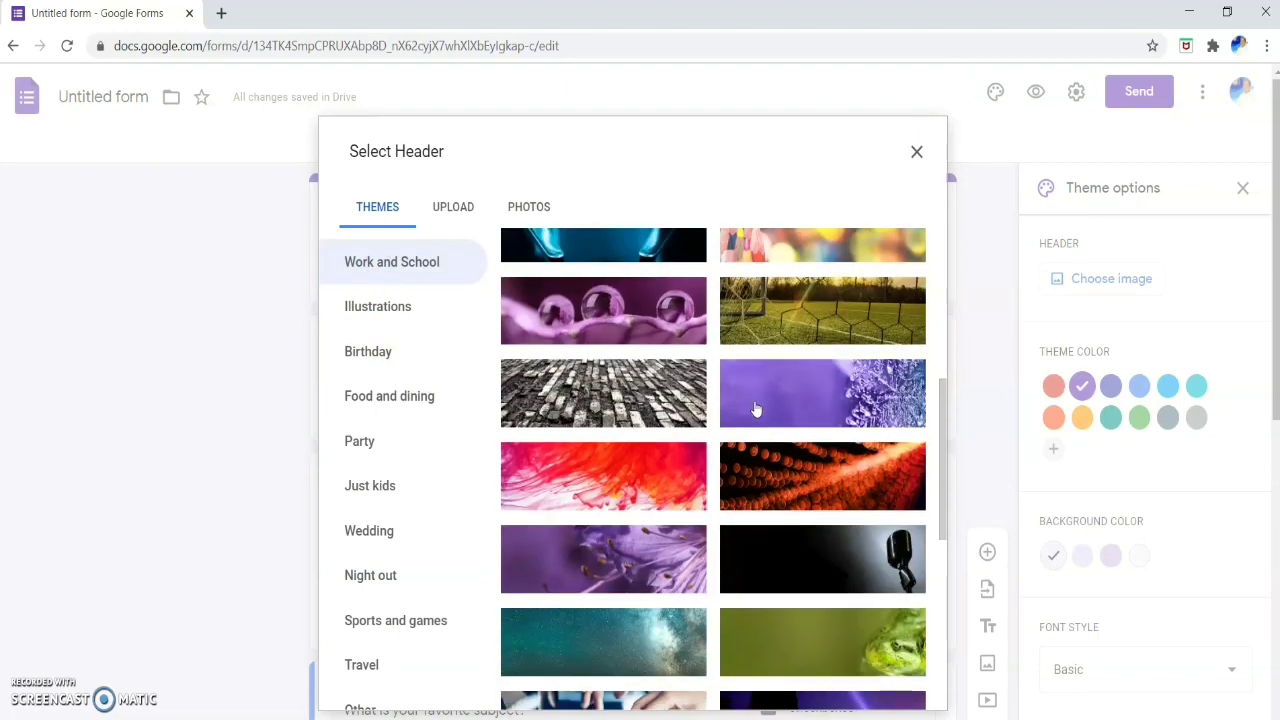
scroll(757, 409, "down", 3)
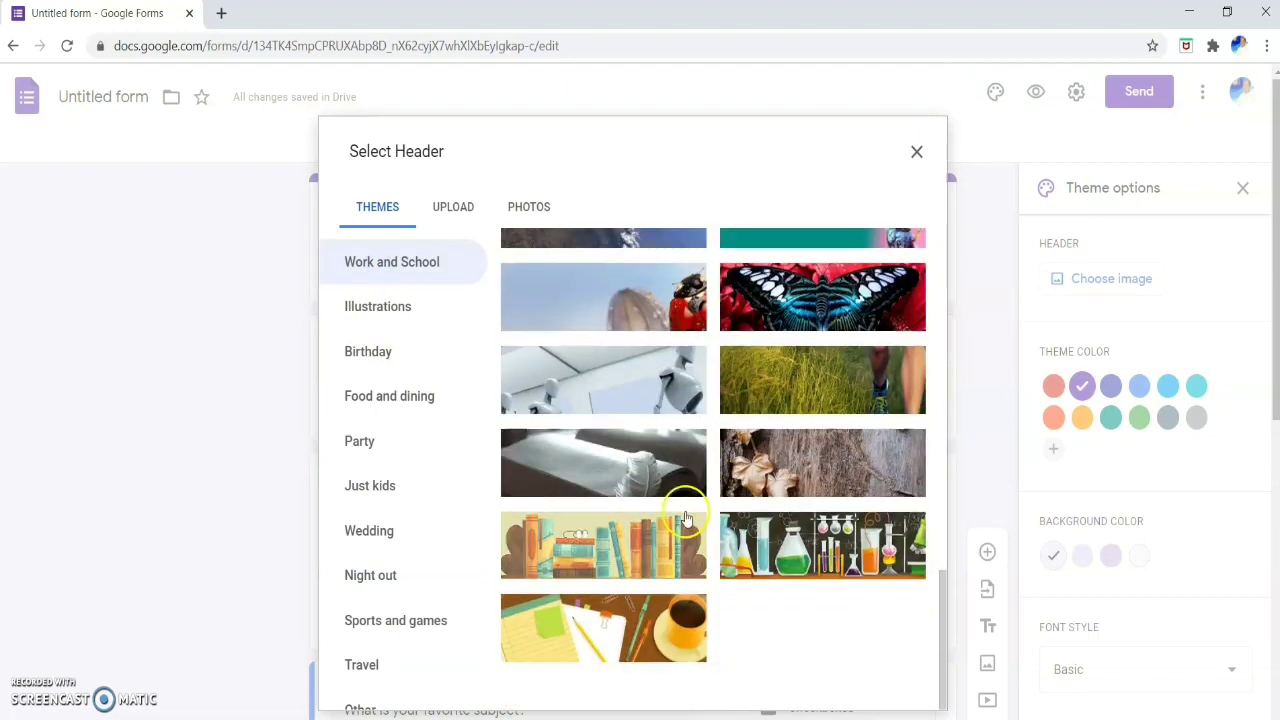
left_click(640, 543)
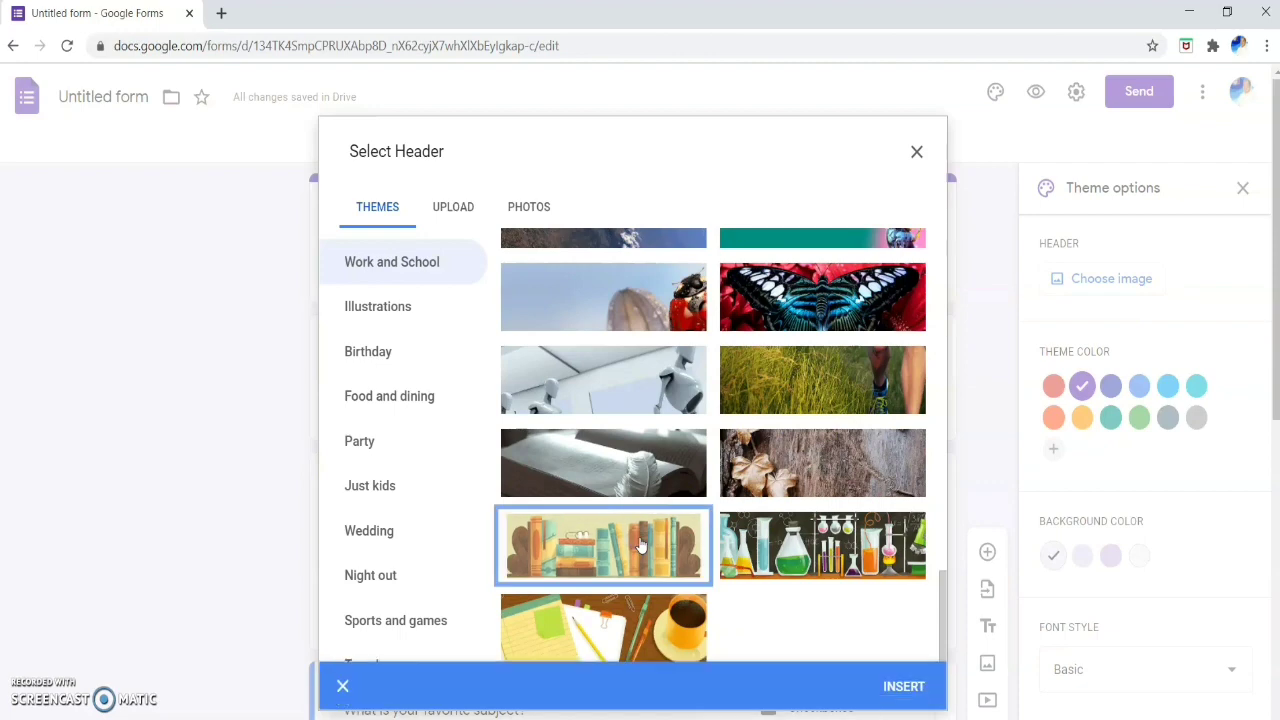
left_click(903, 687)
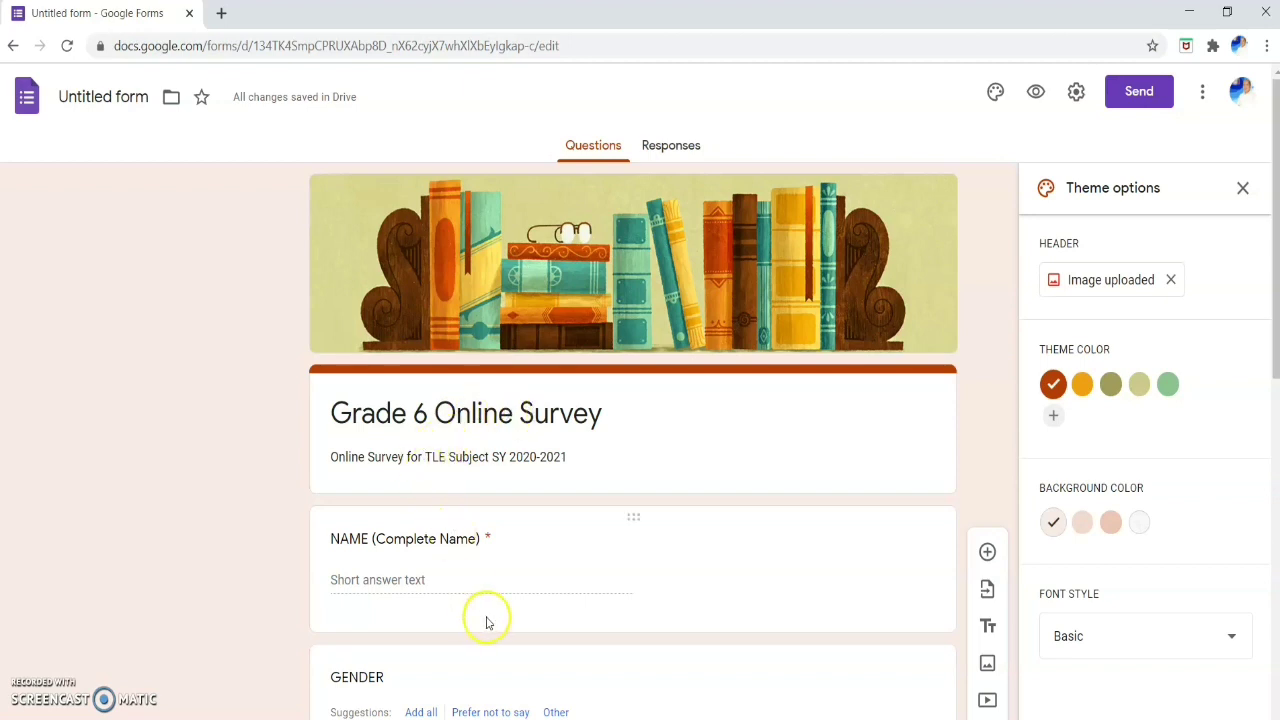
Try the orange, olive and green theme colors on the form and reselect the dark orange-red one.
left_click(1082, 386)
left_click(1110, 387)
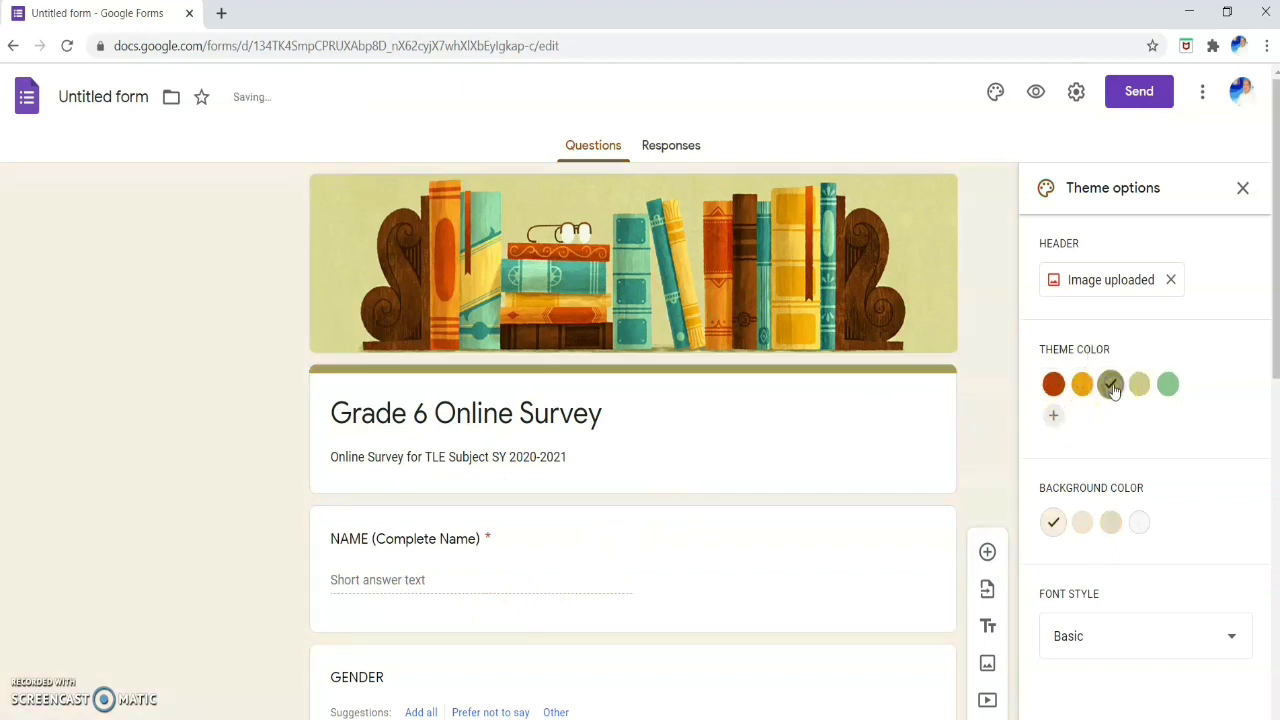
left_click(1166, 386)
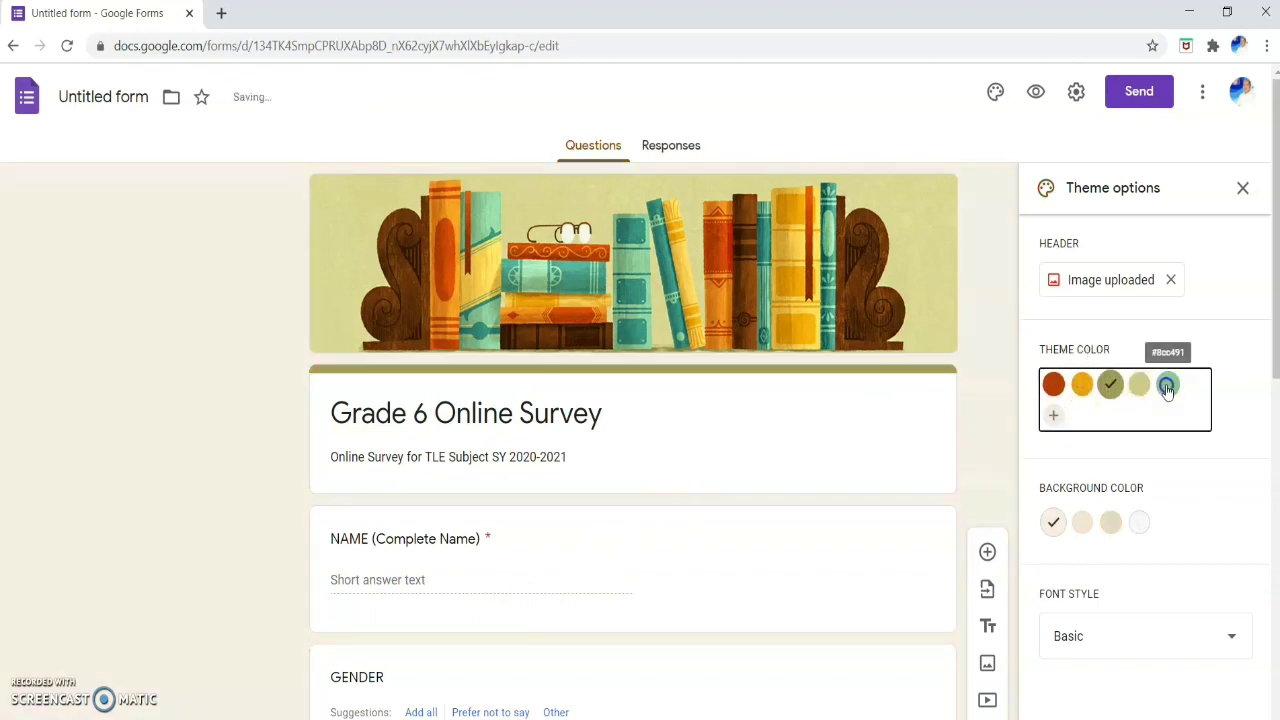
left_click(1055, 386)
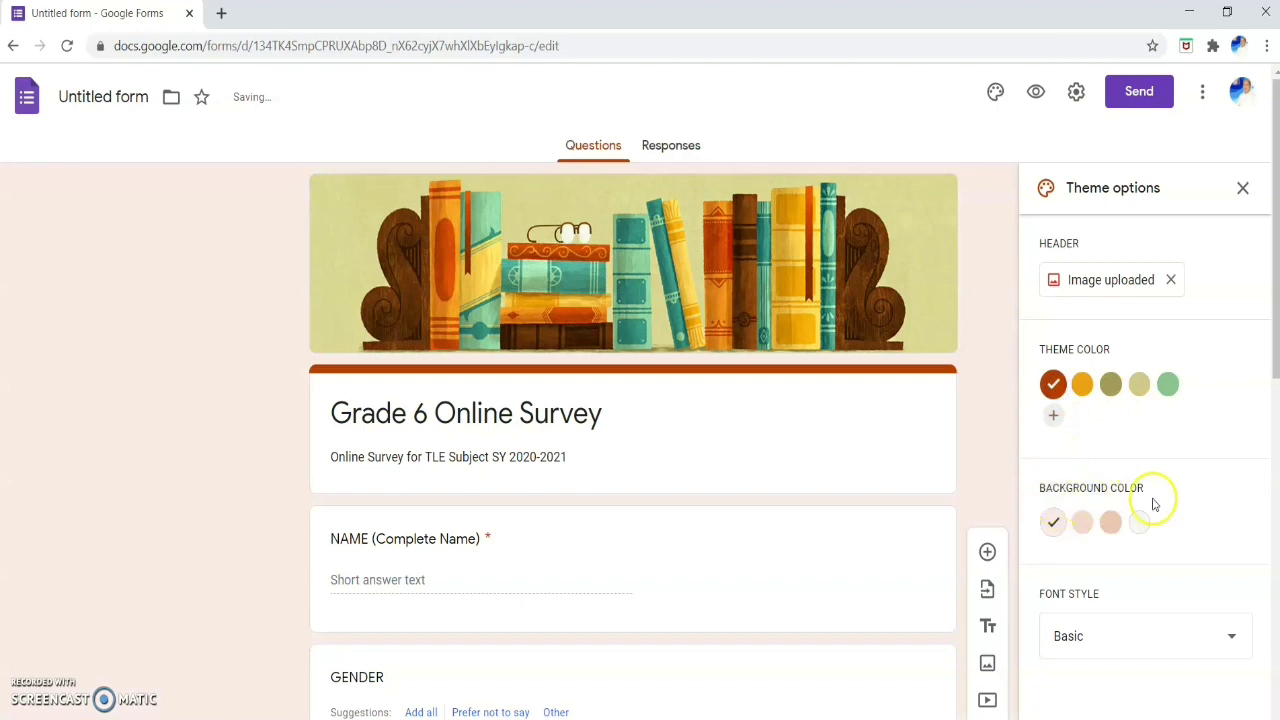
Try the darker pink and gray background colors on the form and reselect the lightest pink one.
left_click(1082, 522)
left_click(1110, 522)
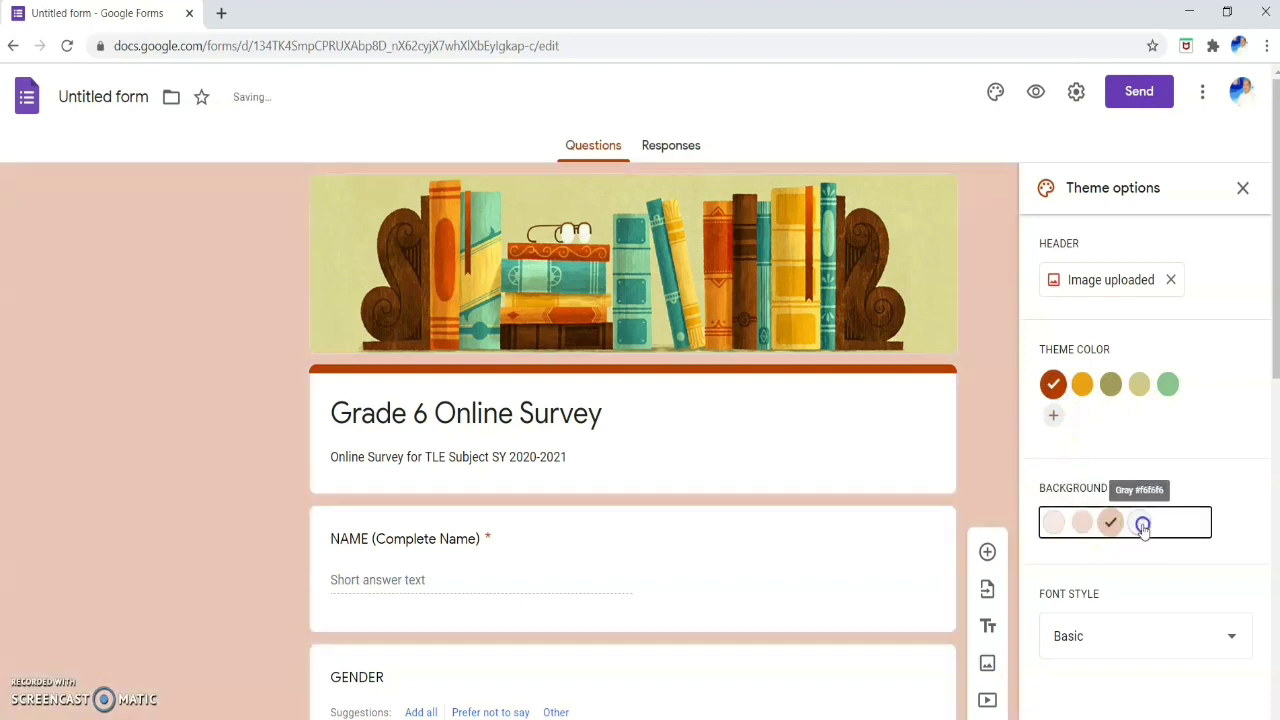
left_click(1143, 524)
left_click(1053, 524)
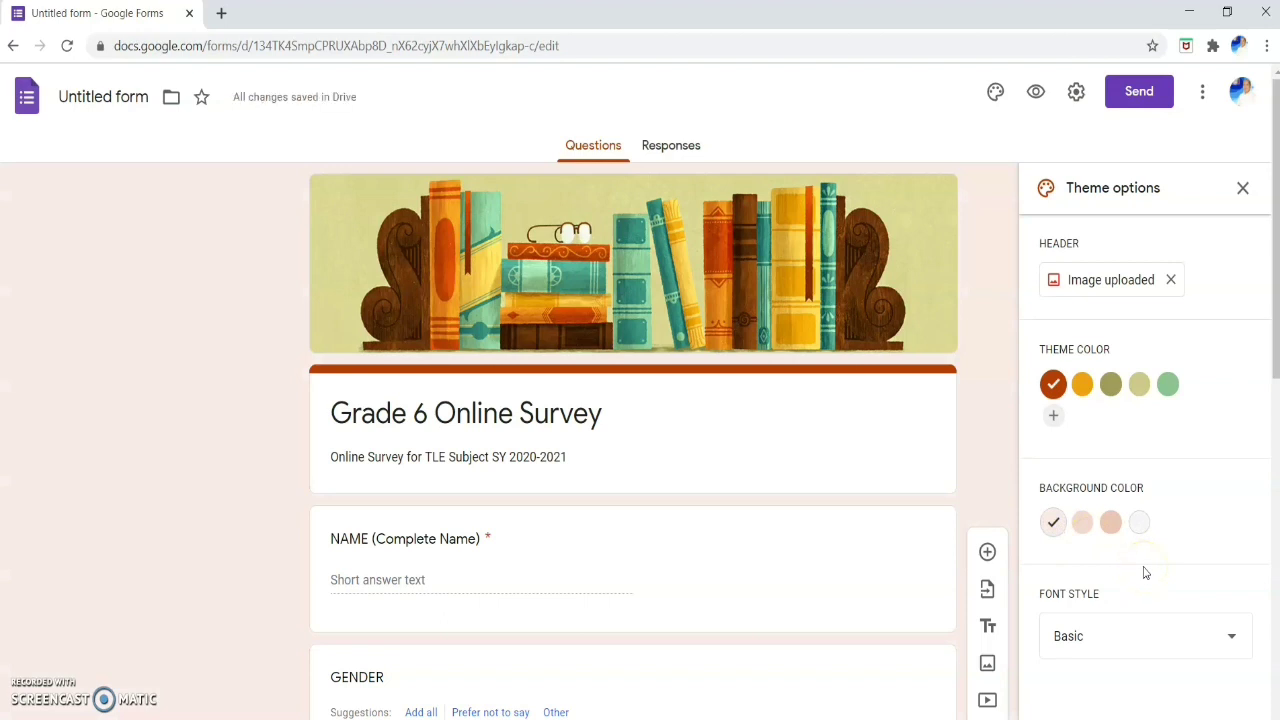
Review the font style choices, keep Basic for the form and close the theme options.
scroll(1145, 572, "down", 1)
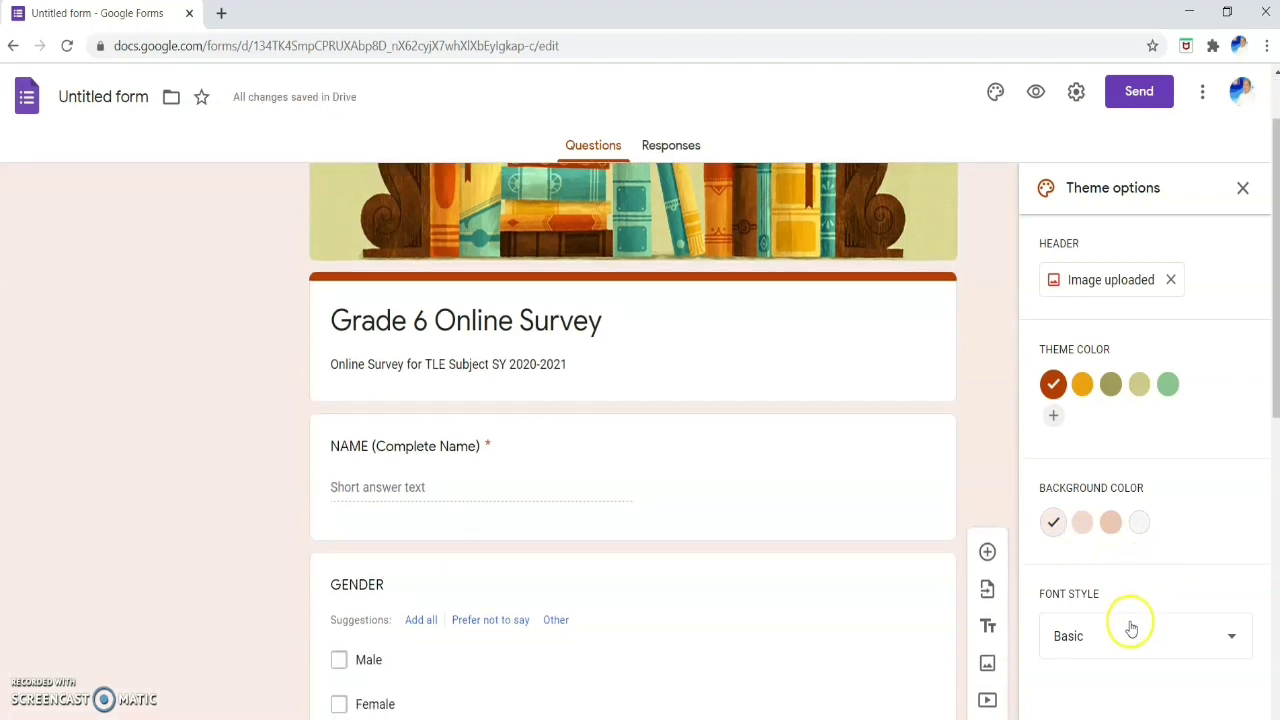
left_click(1229, 645)
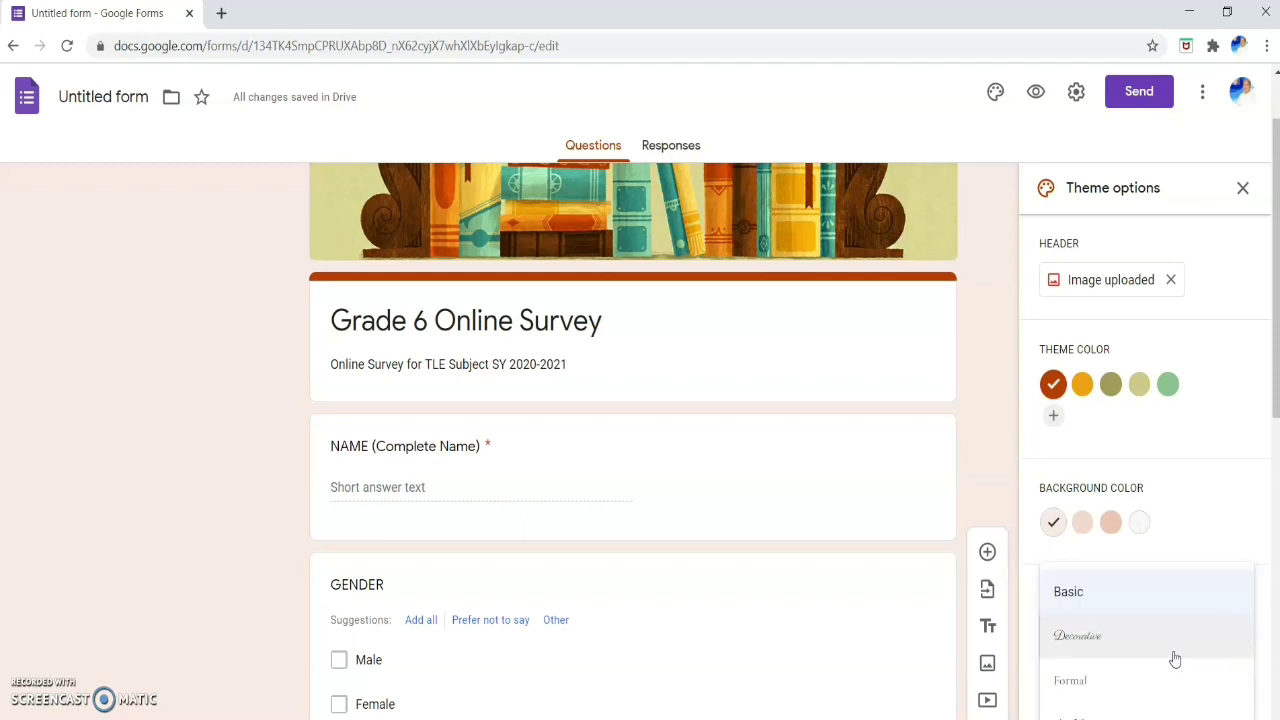
left_click(1070, 596)
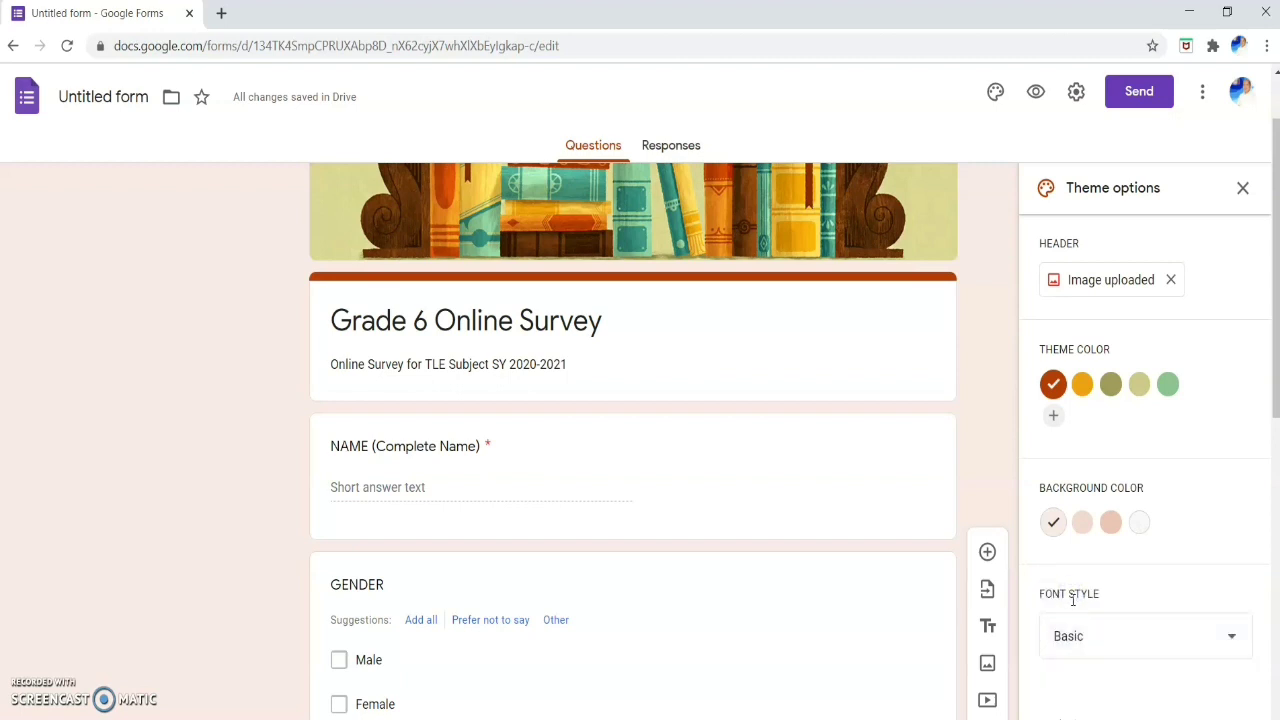
scroll(652, 442, "up", 1)
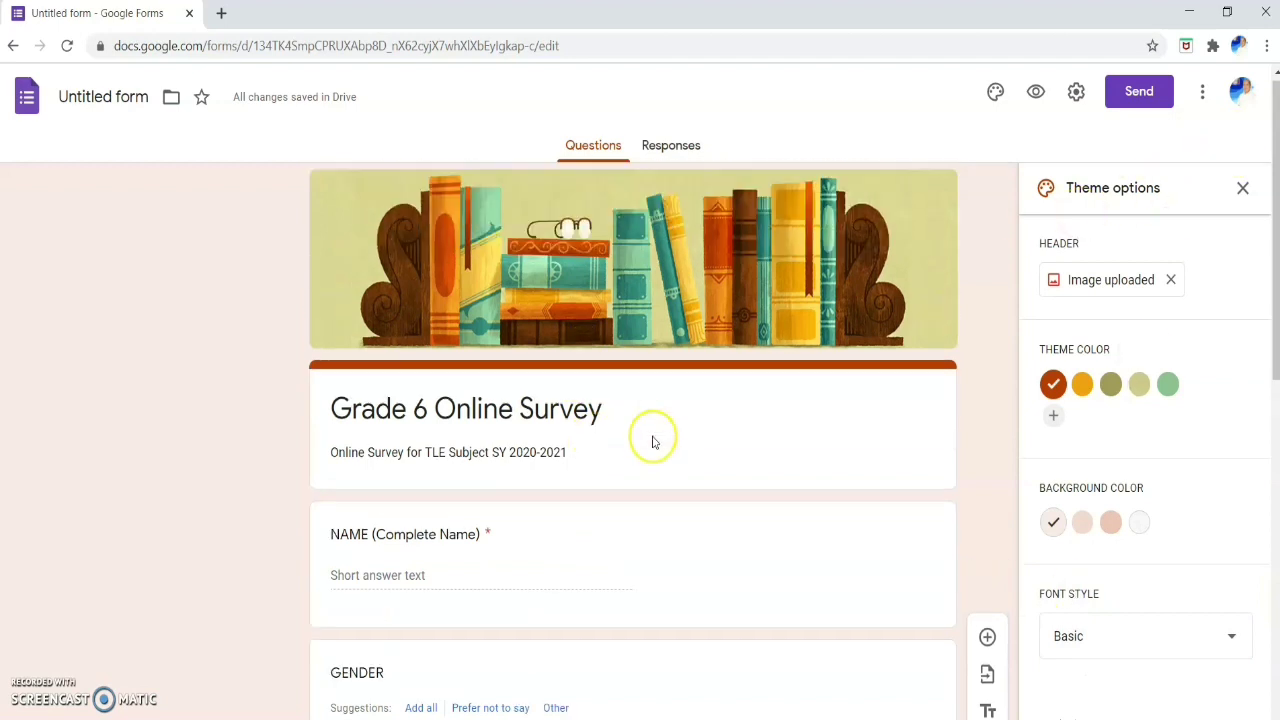
left_click(1242, 188)
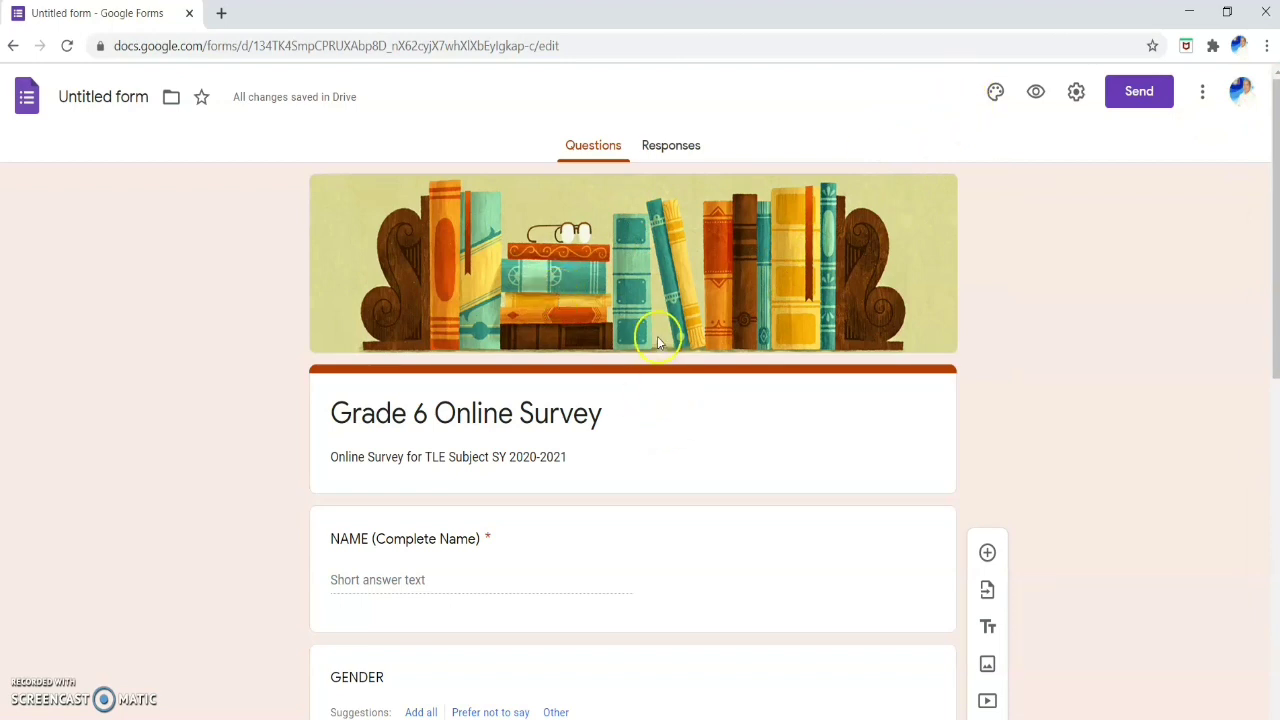
Preview the survey as respondents see it, look through its questions and return to the form editor.
left_click(1036, 95)
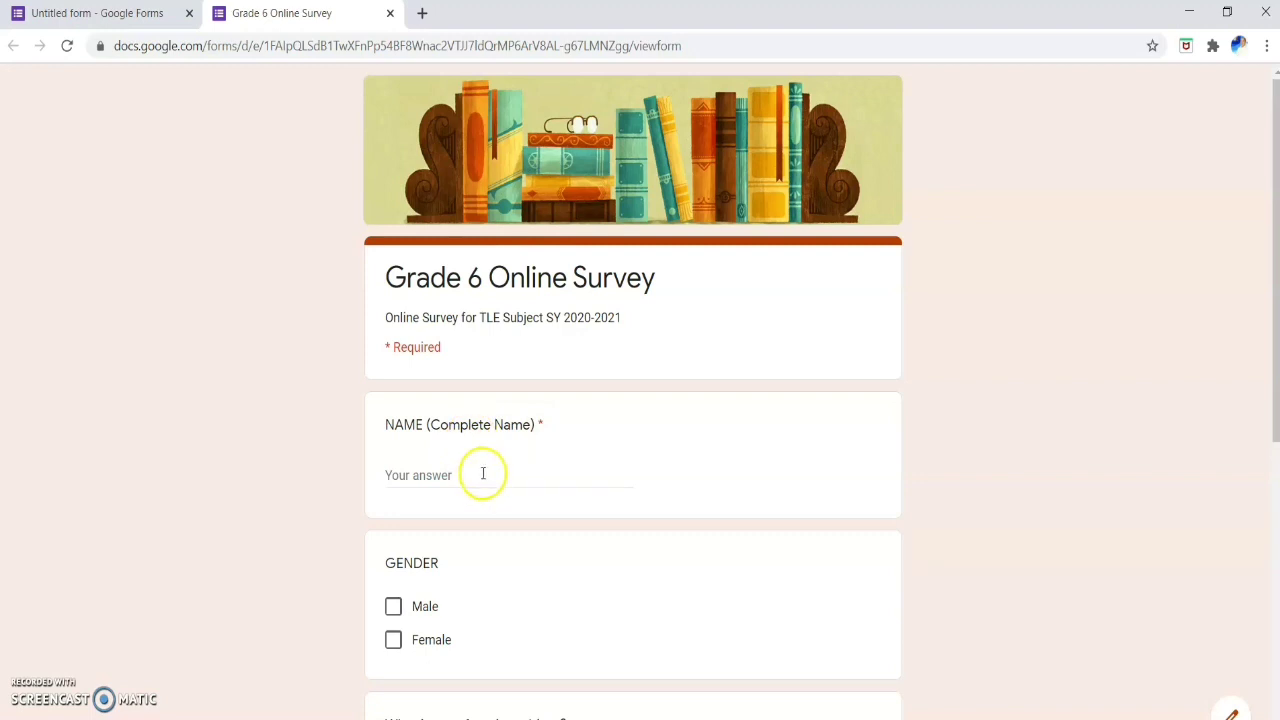
scroll(483, 473, "down", 2)
scroll(471, 466, "down", 4)
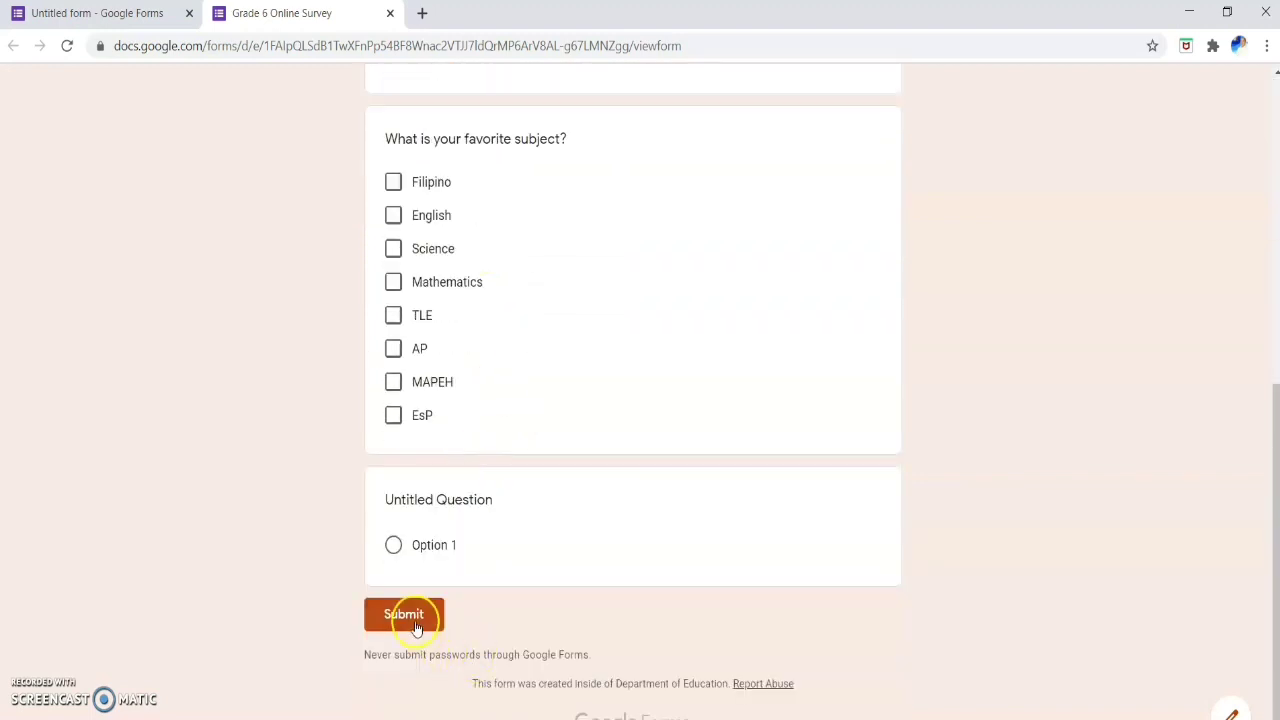
scroll(583, 537, "up", 6)
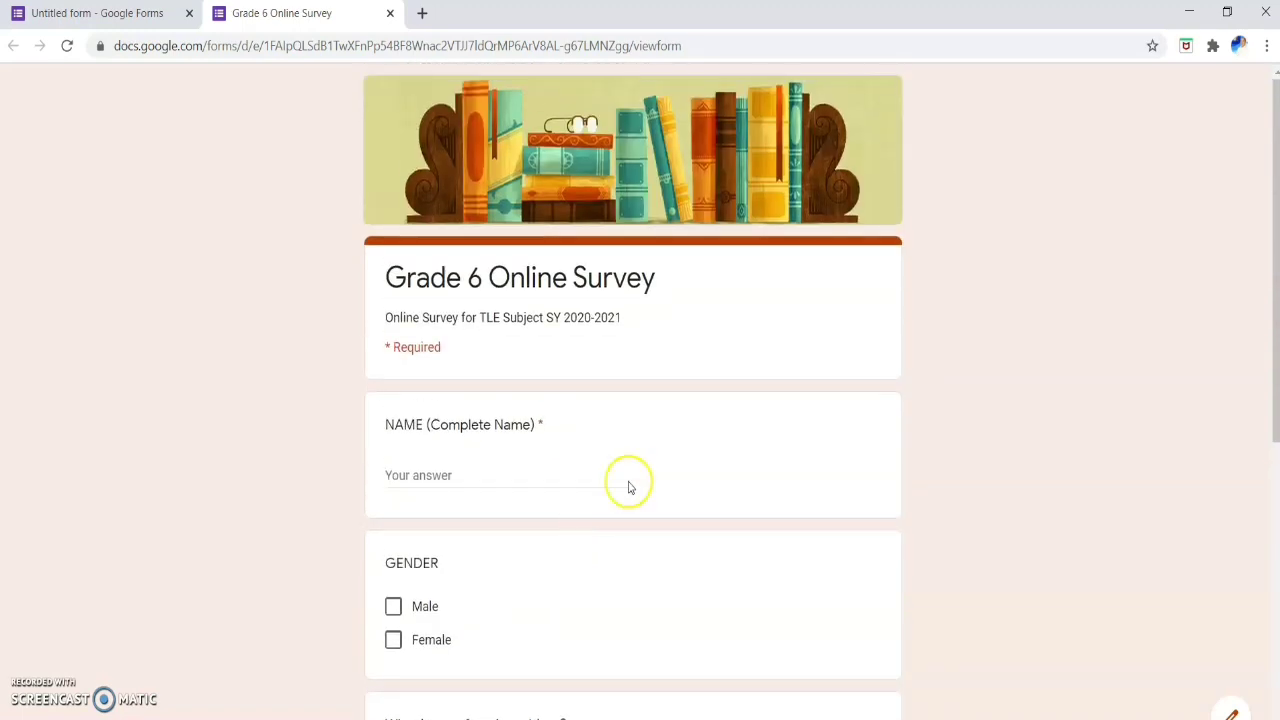
left_click(121, 13)
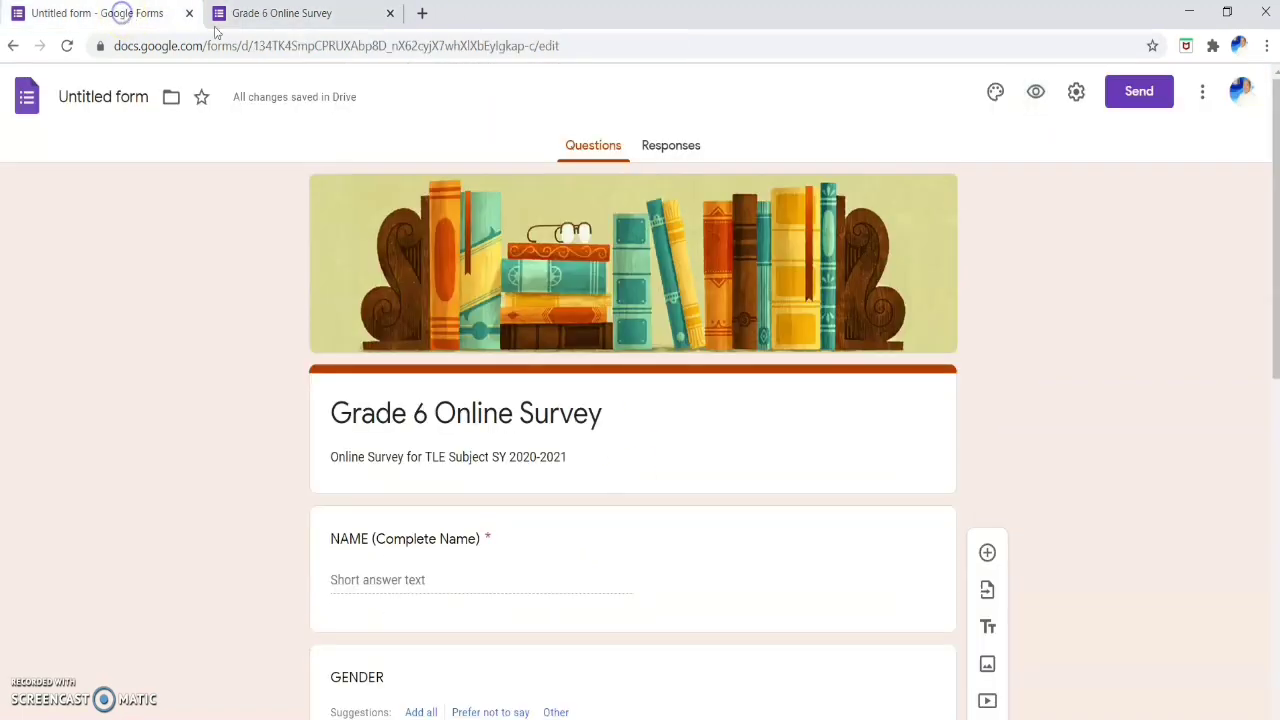
Try the organization restriction, "Limit to 1 response" and "Edit after submit" options in the form's general settings.
left_click(663, 152)
left_click(1076, 93)
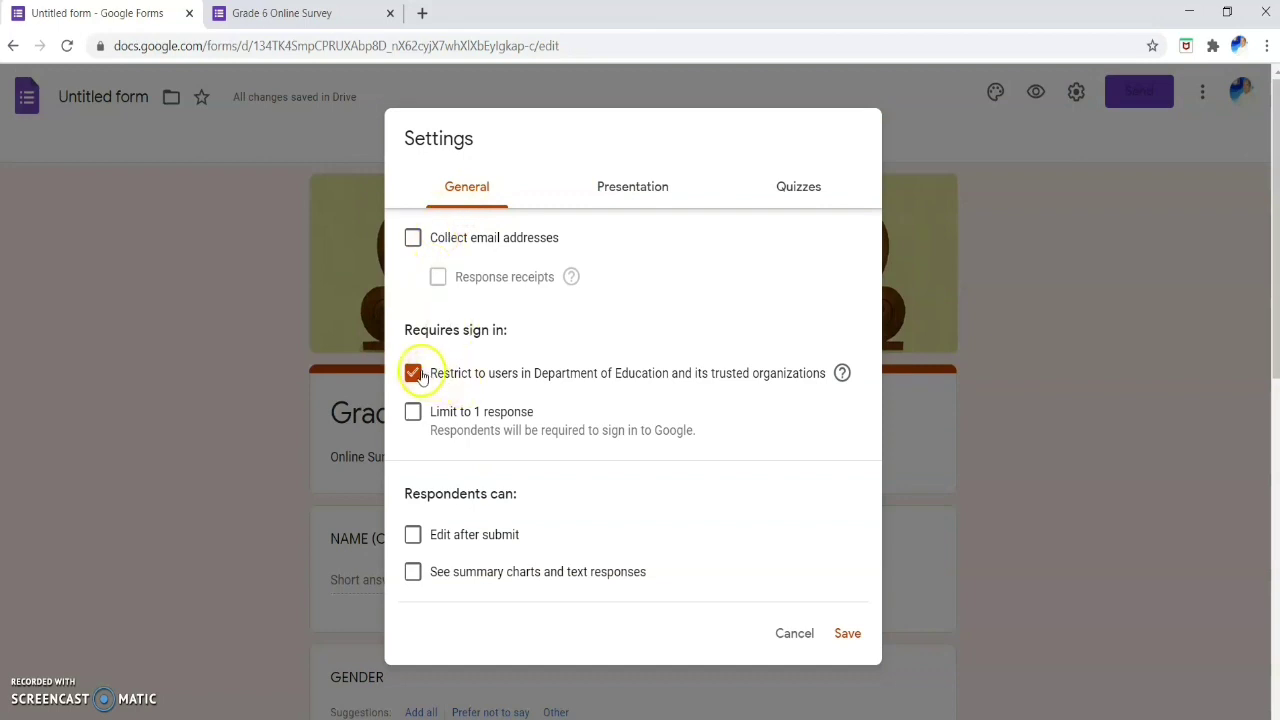
left_click(414, 413)
left_click(414, 375)
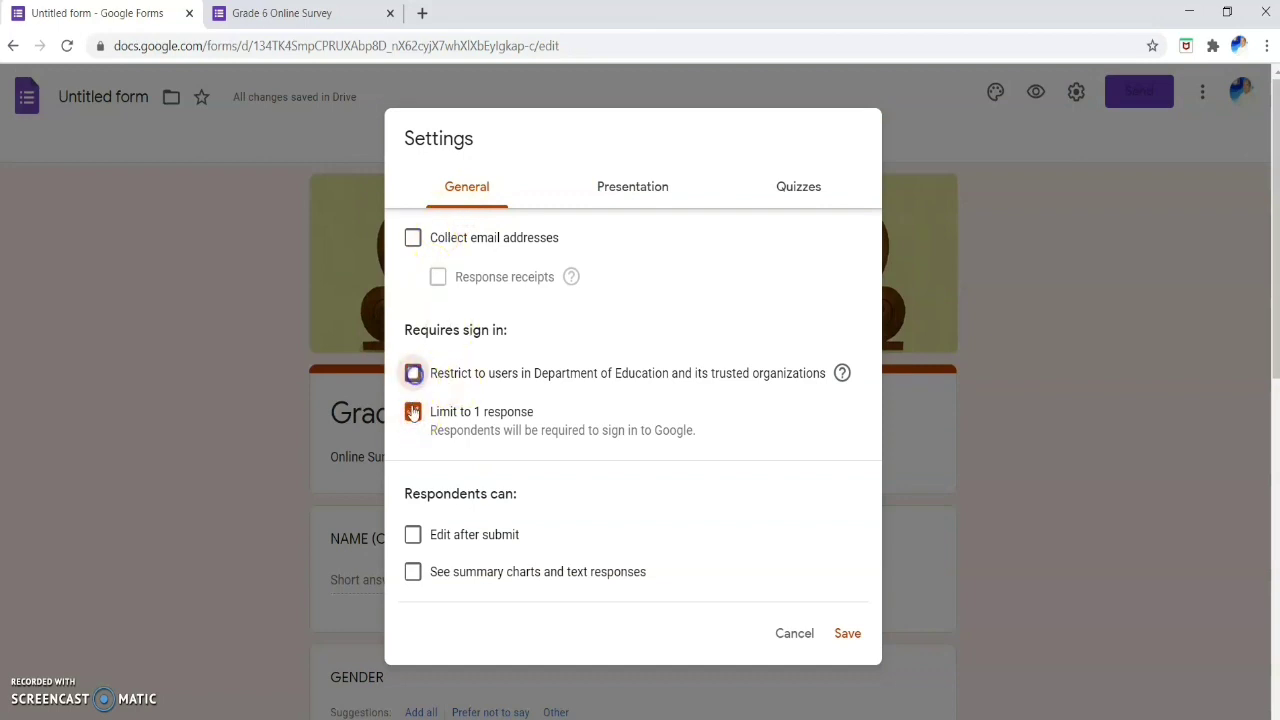
left_click(412, 411)
left_click(414, 516)
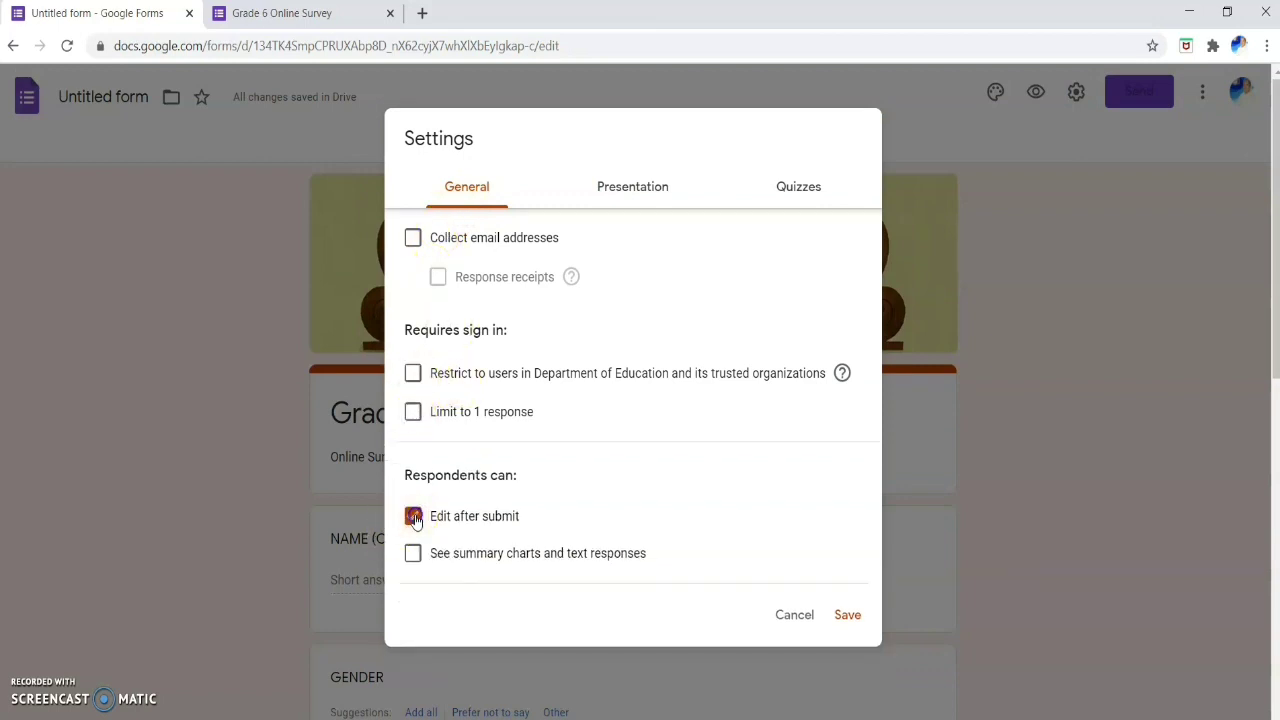
left_click(414, 516)
left_click(413, 412)
left_click(413, 374)
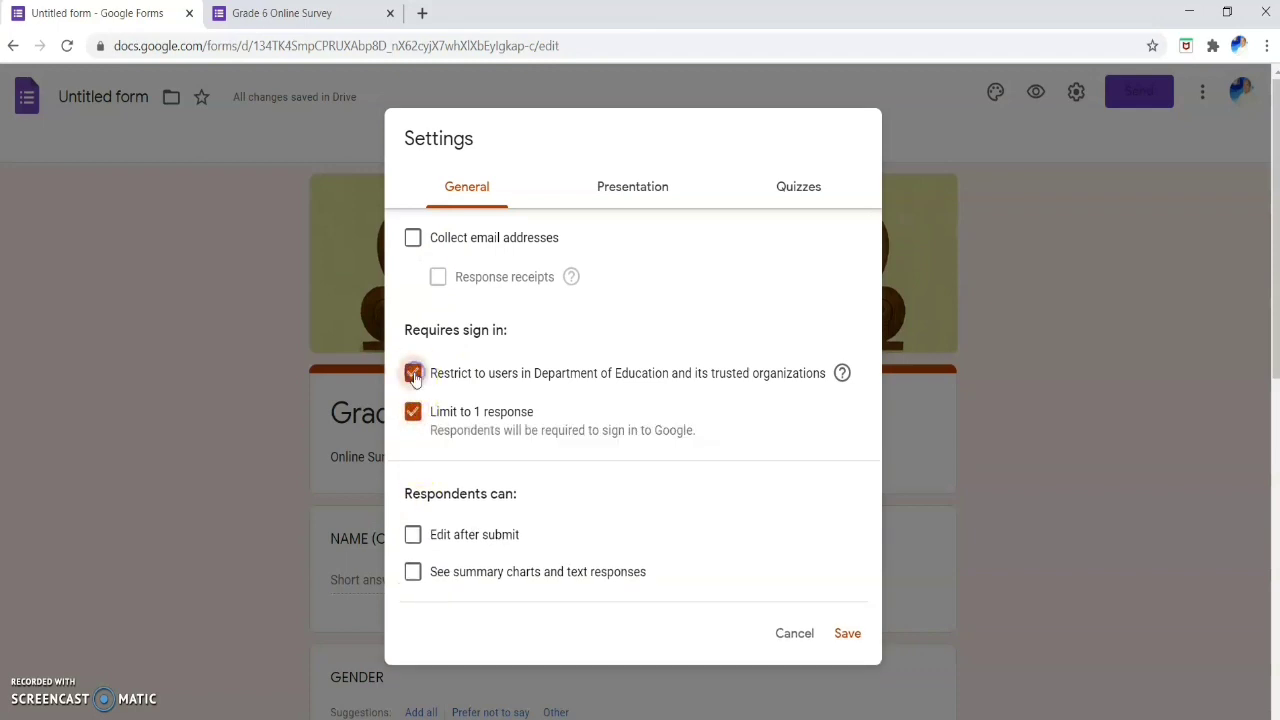
left_click(413, 413)
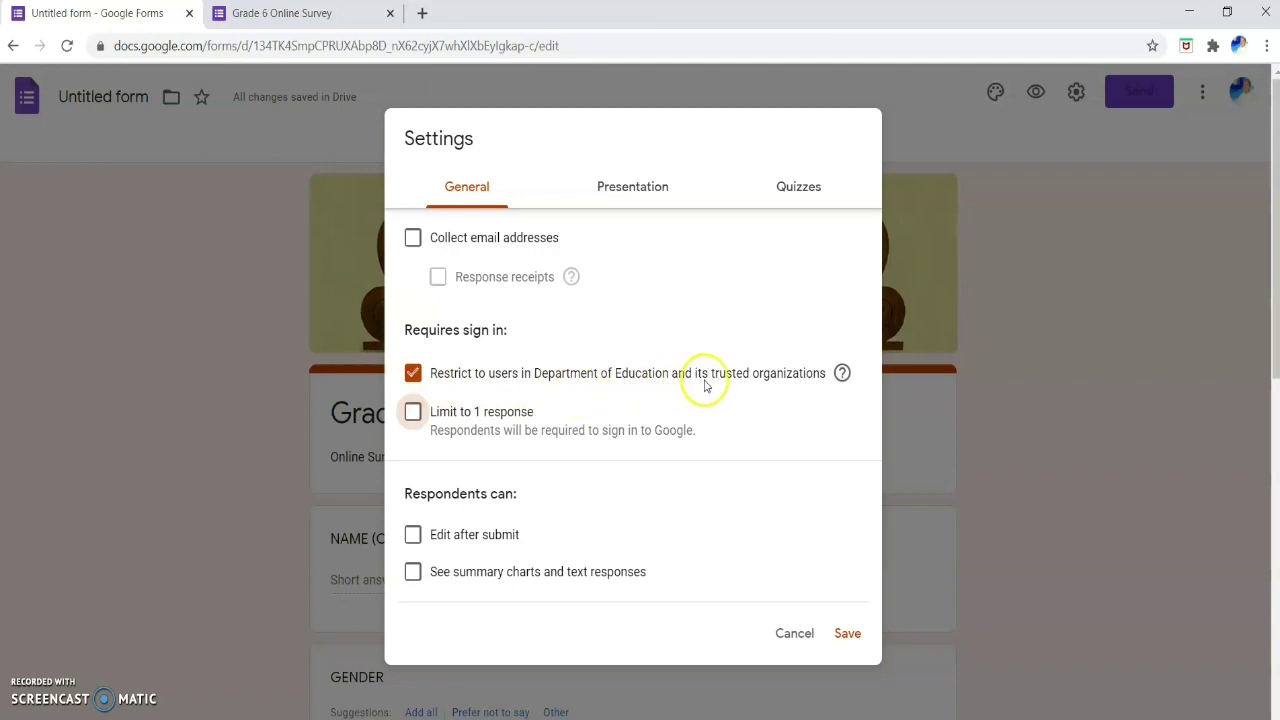
Review the presentation settings, including the confirmation message, and close the form settings without saving.
left_click(632, 196)
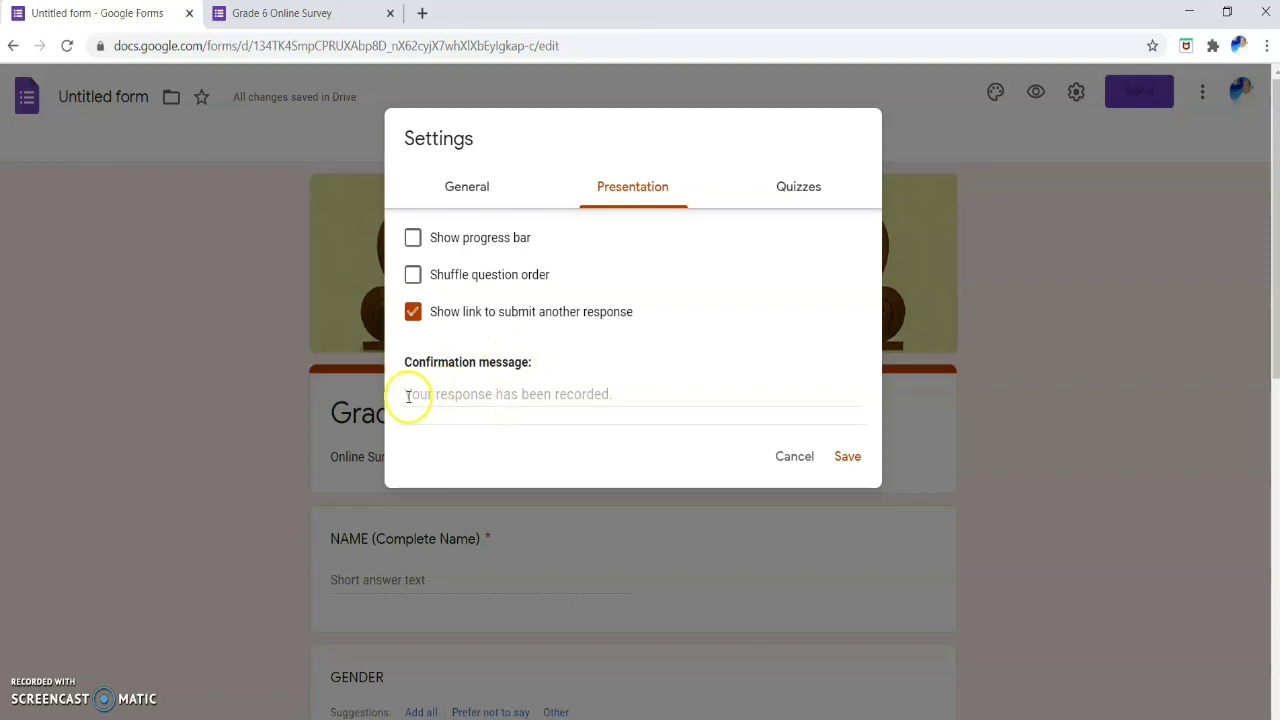
left_click(611, 393)
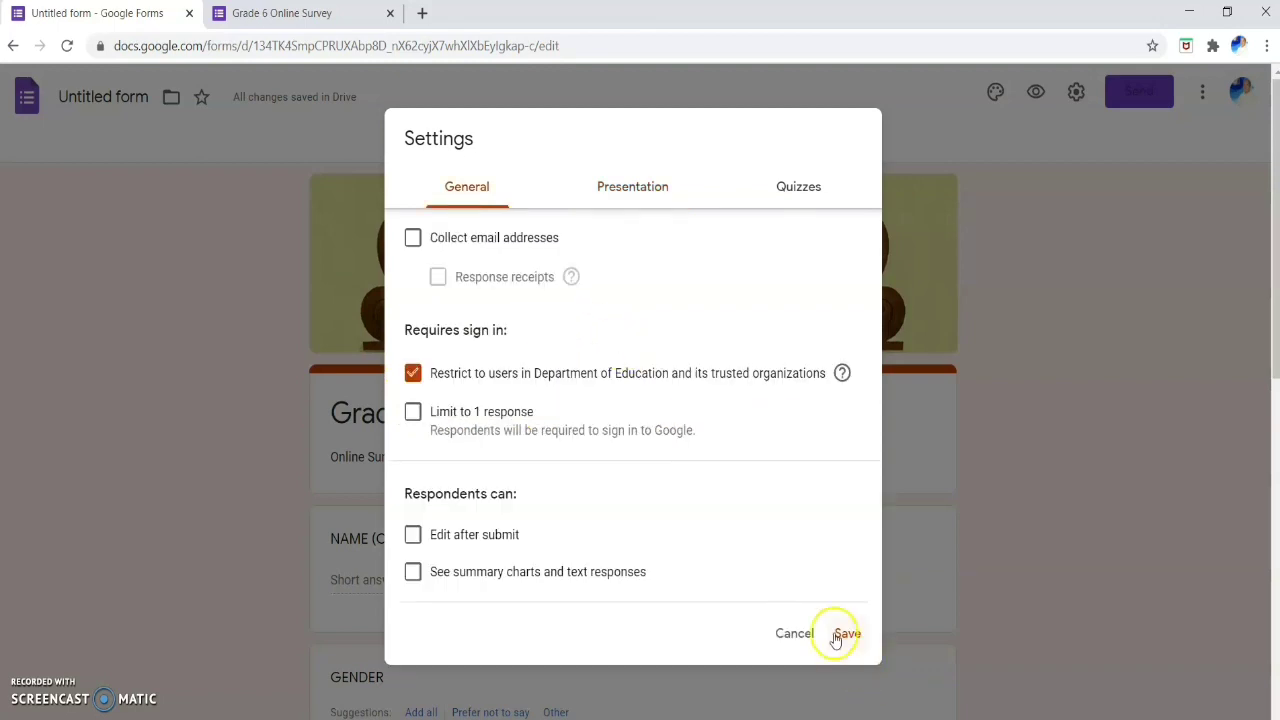
left_click(796, 633)
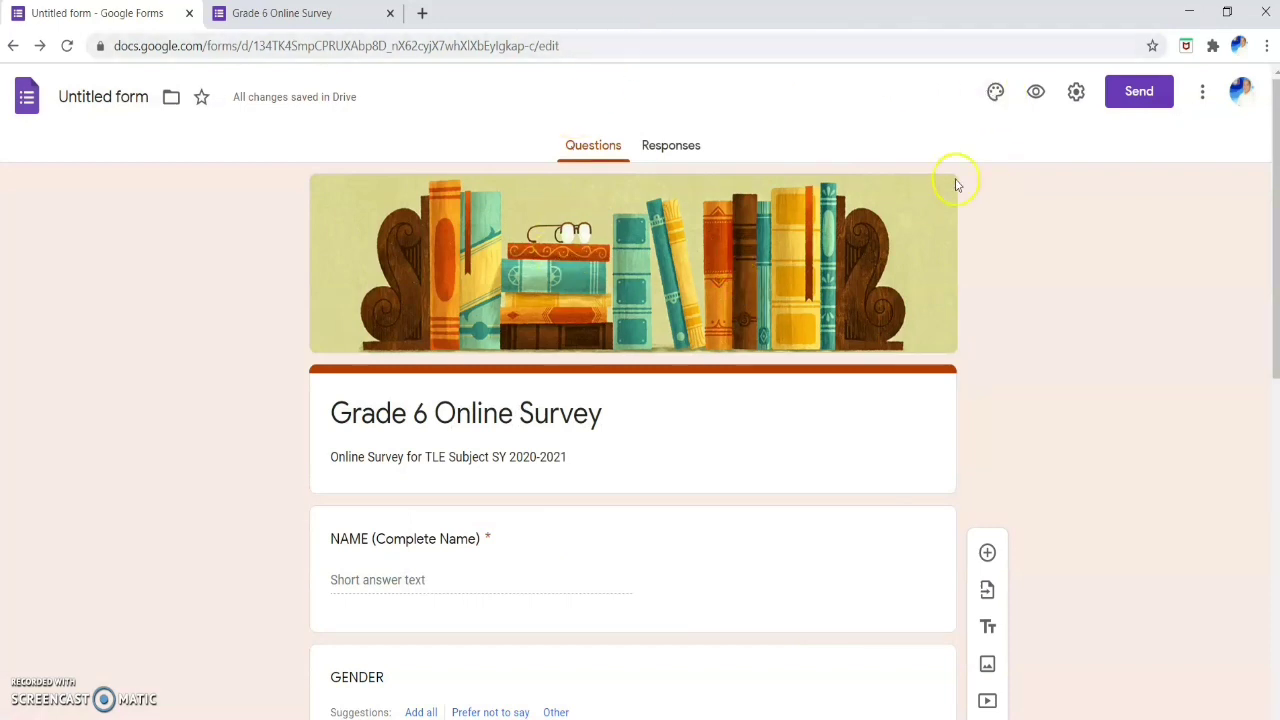
Review the ways to send the form by email, link or social media, copy its link and close the dialog.
left_click(1137, 96)
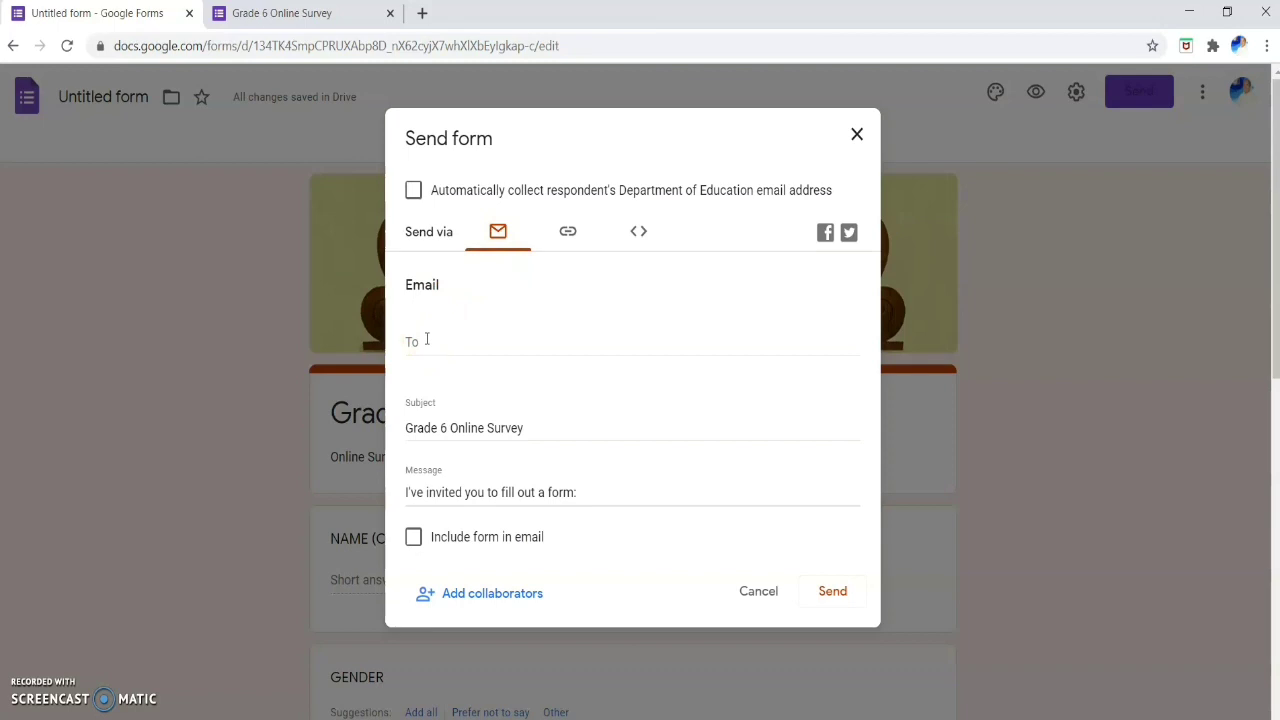
left_click(569, 234)
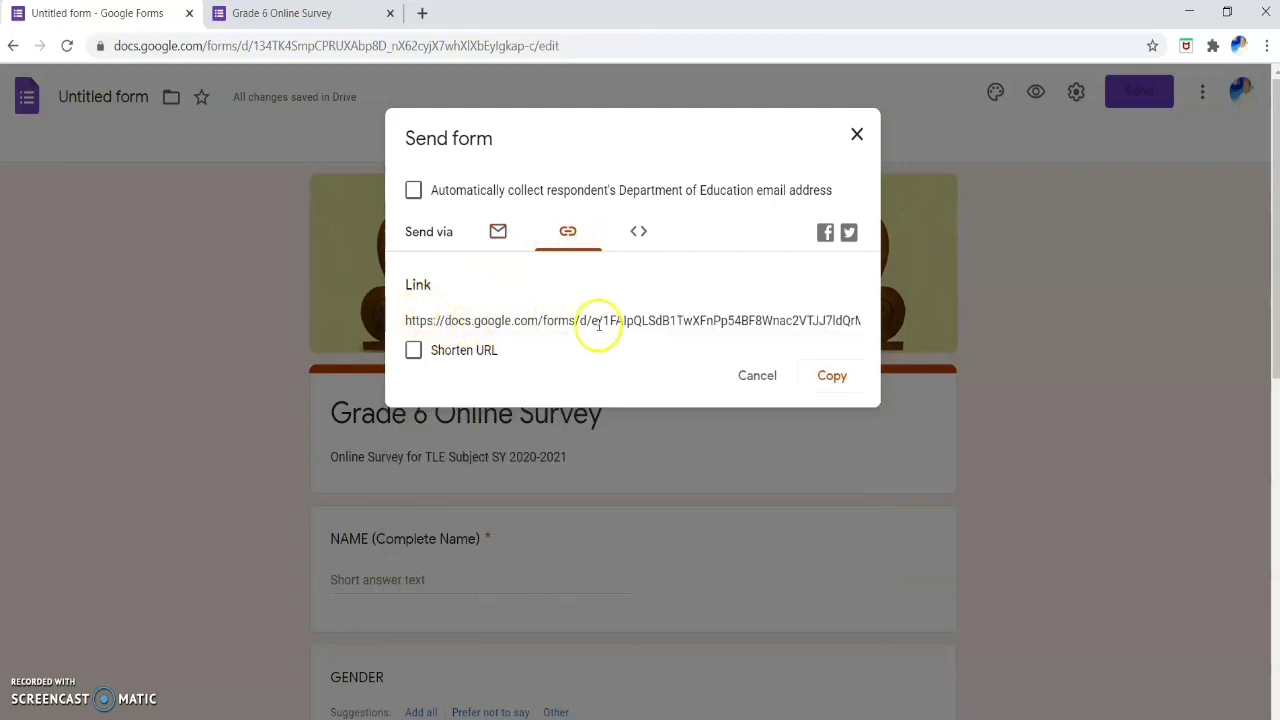
left_click(829, 377)
left_click(699, 320)
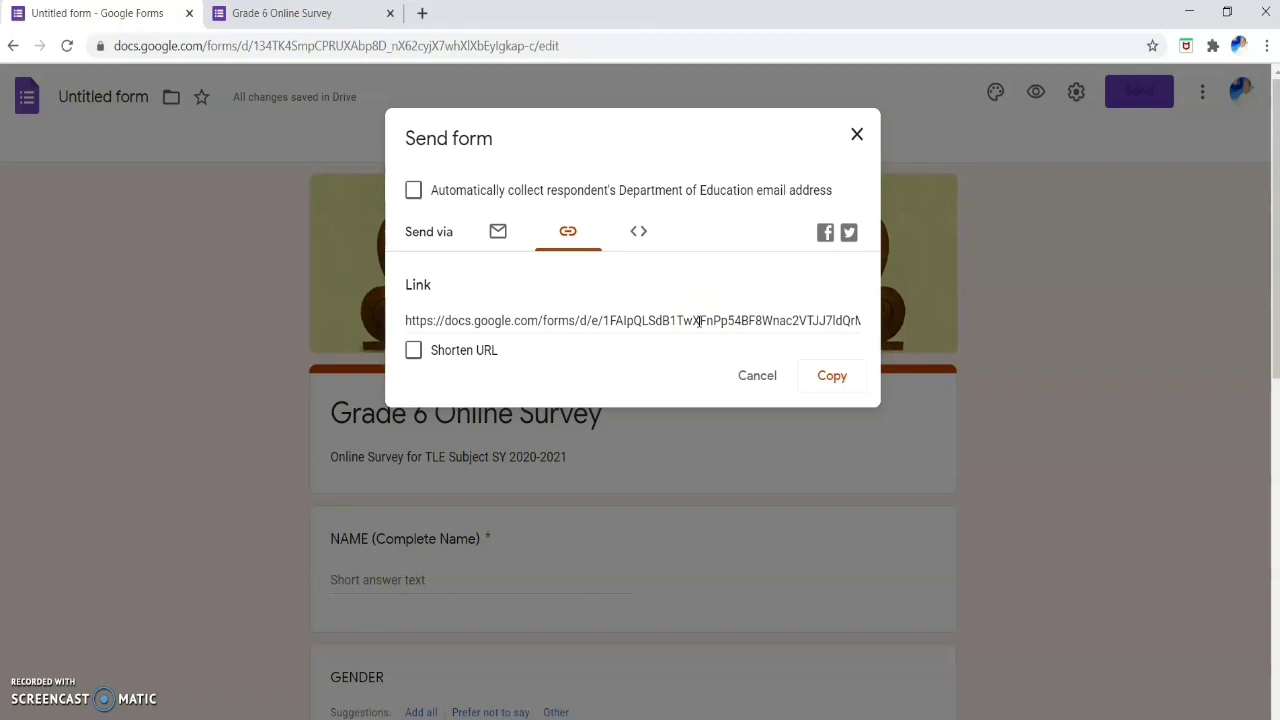
left_click(849, 236)
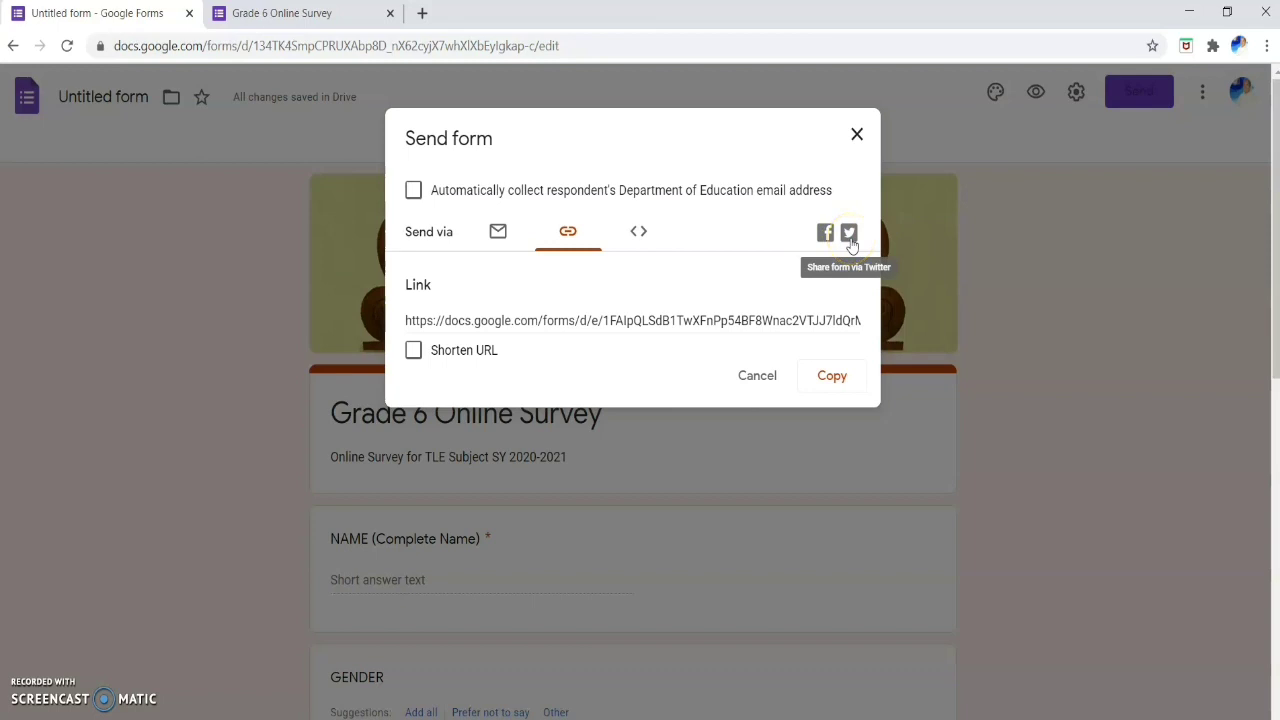
left_click(857, 136)
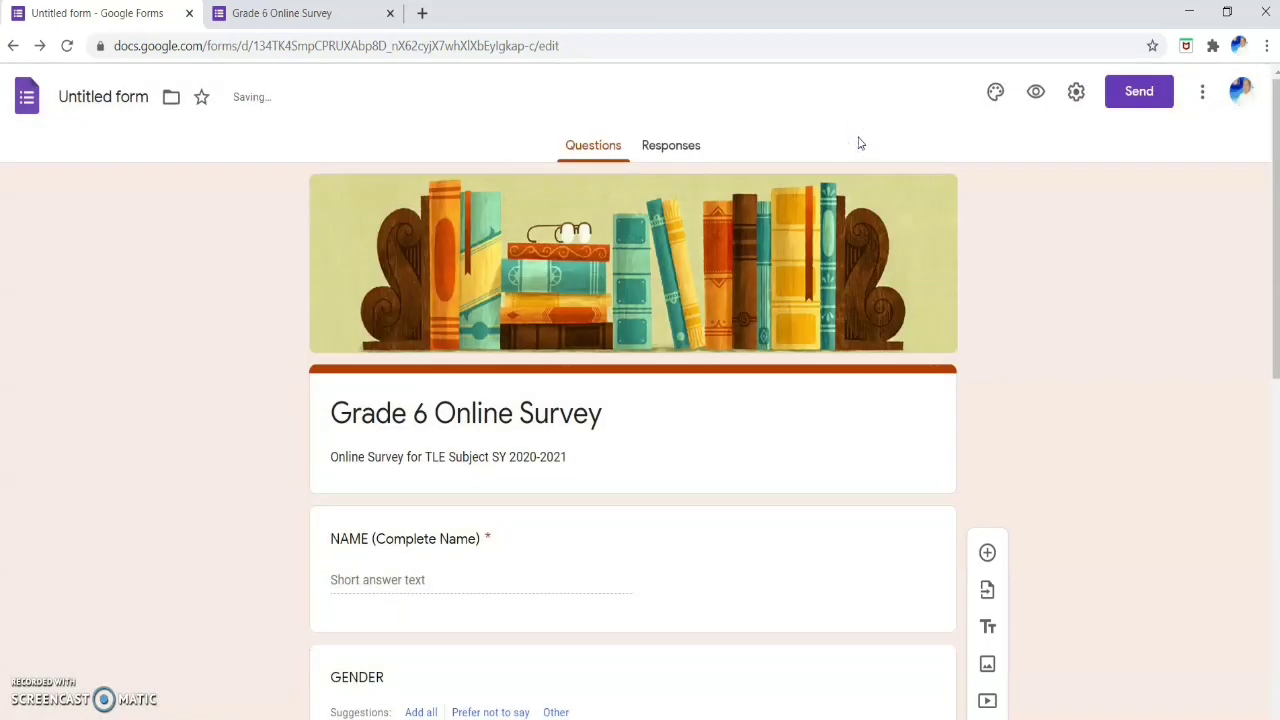
Create a new spreadsheet named "Untitled form (Responses)" as the destination for the form's responses.
left_click(660, 150)
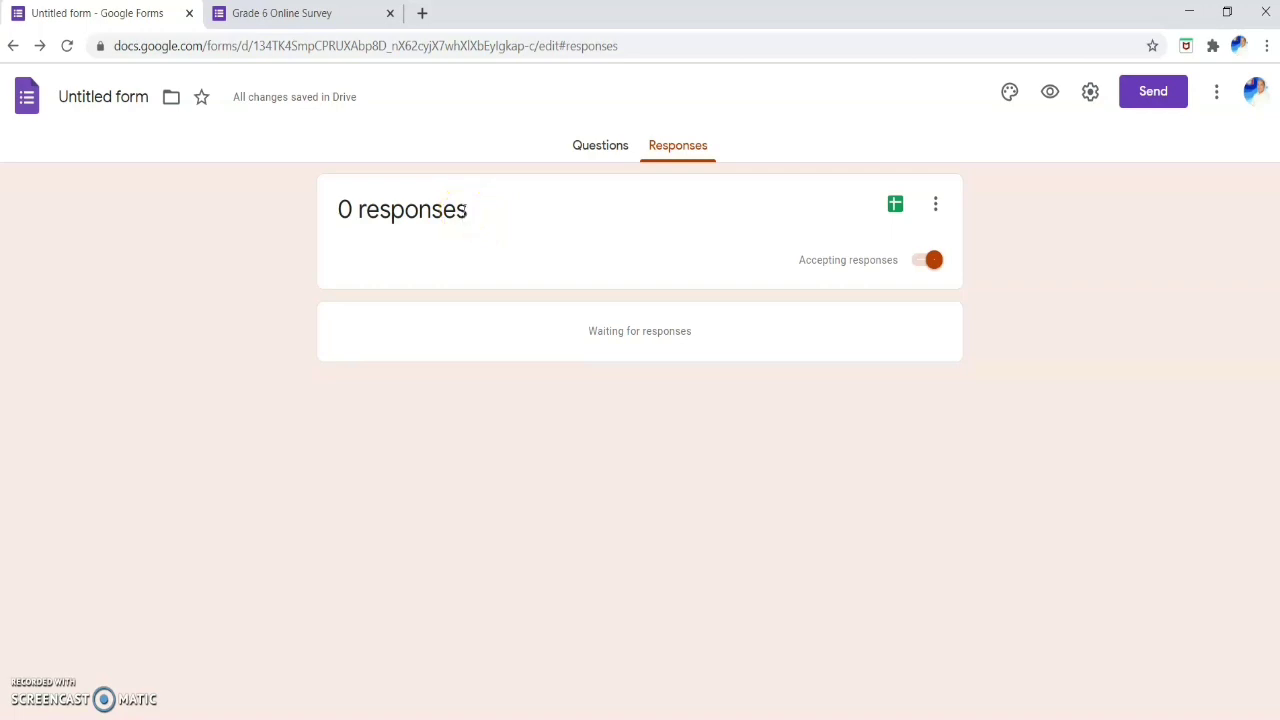
left_click(895, 207)
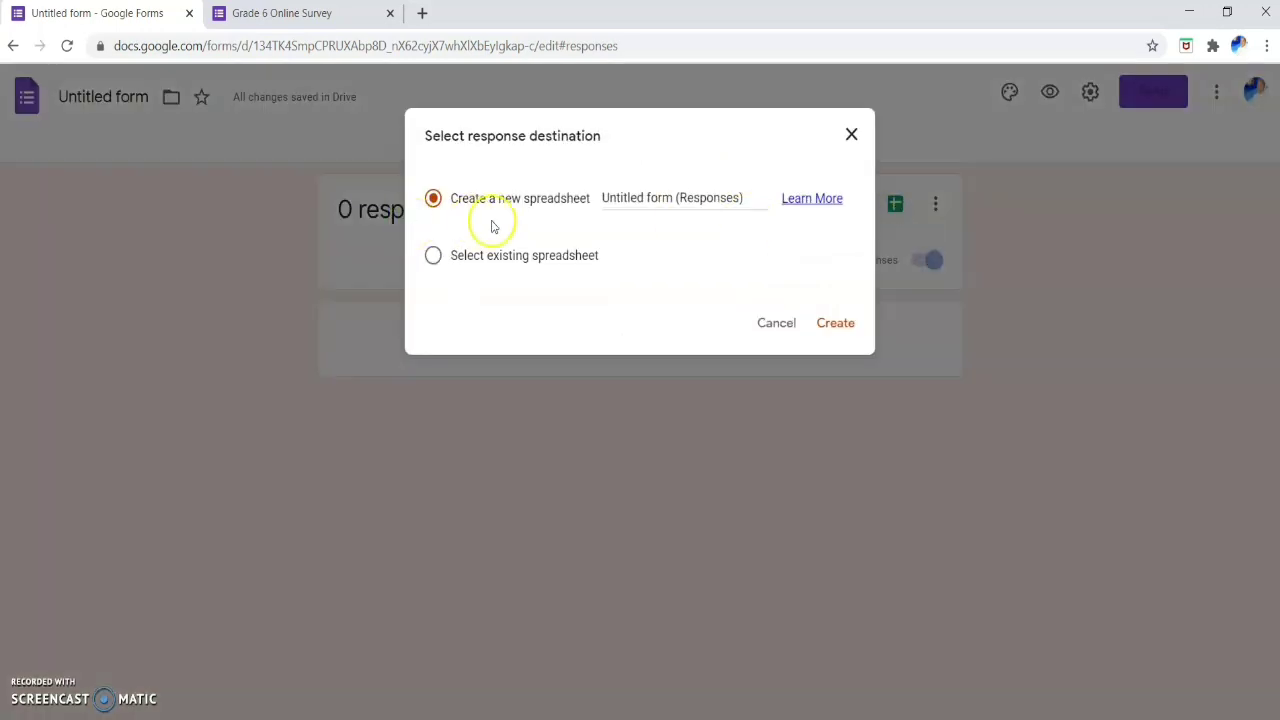
left_click(833, 323)
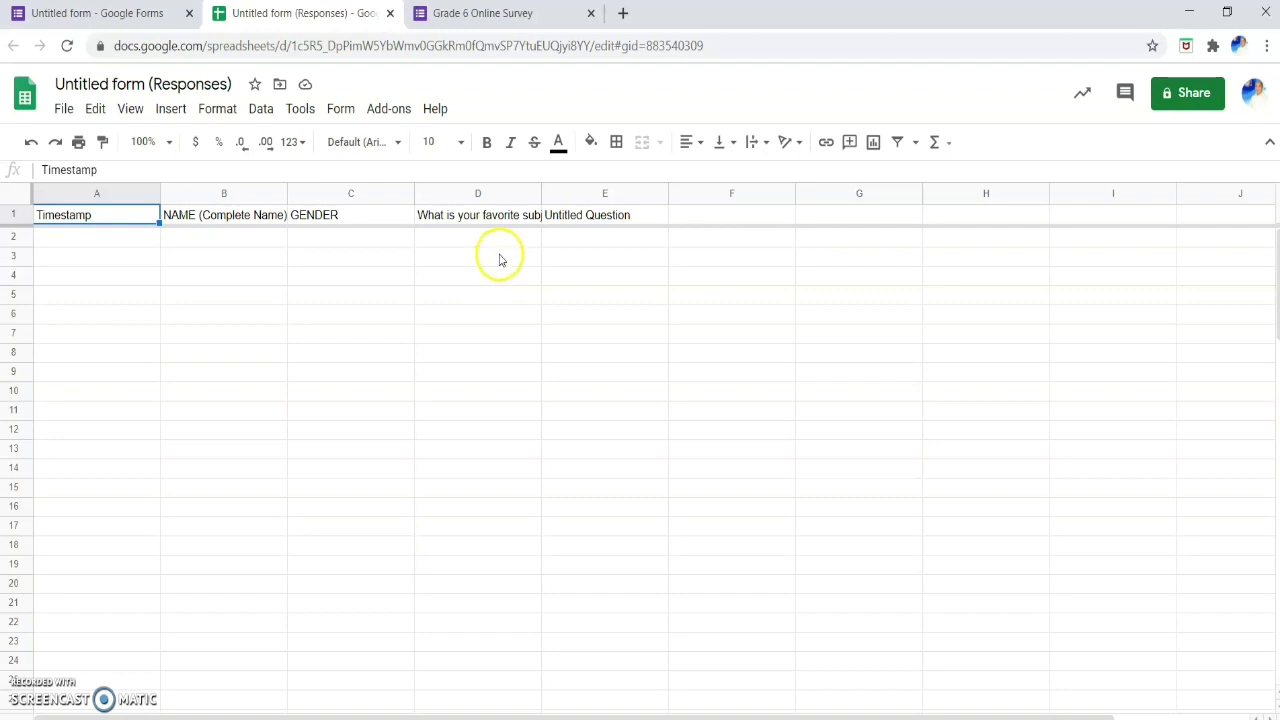
Look through the spreadsheet's available functions, including the Statistical category, without inserting one.
left_click(948, 146)
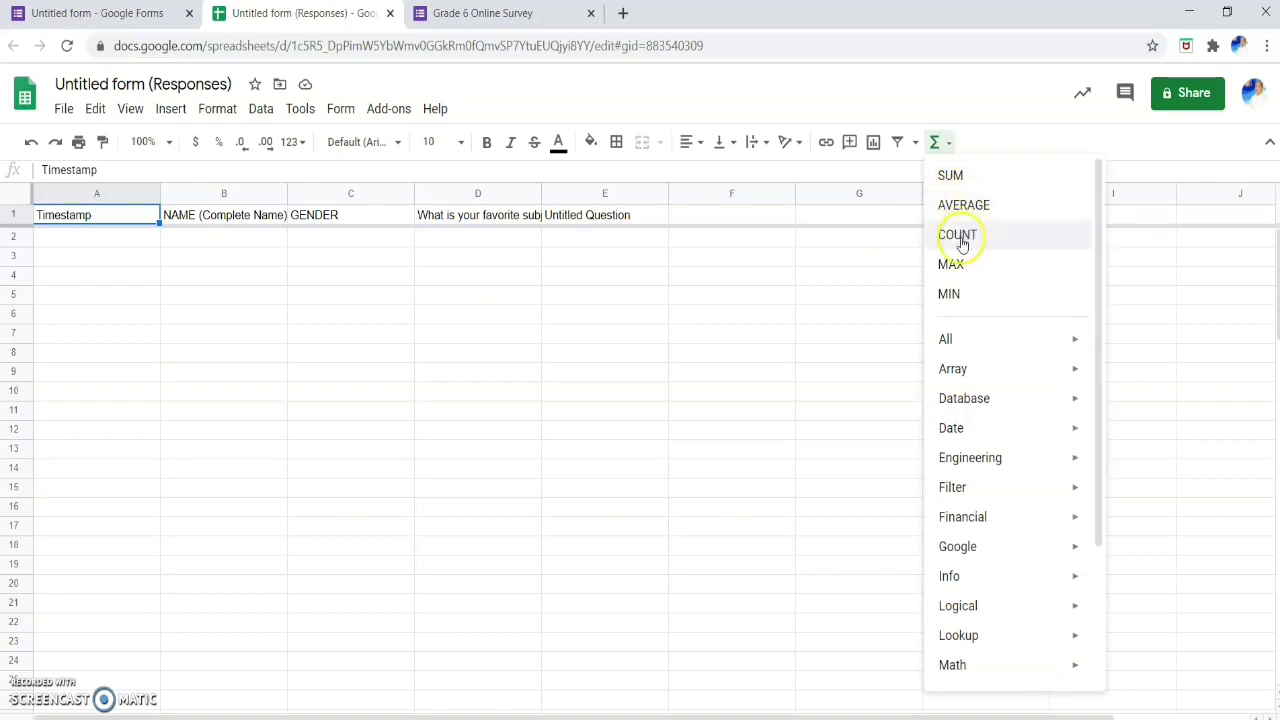
mouse_move(968, 337)
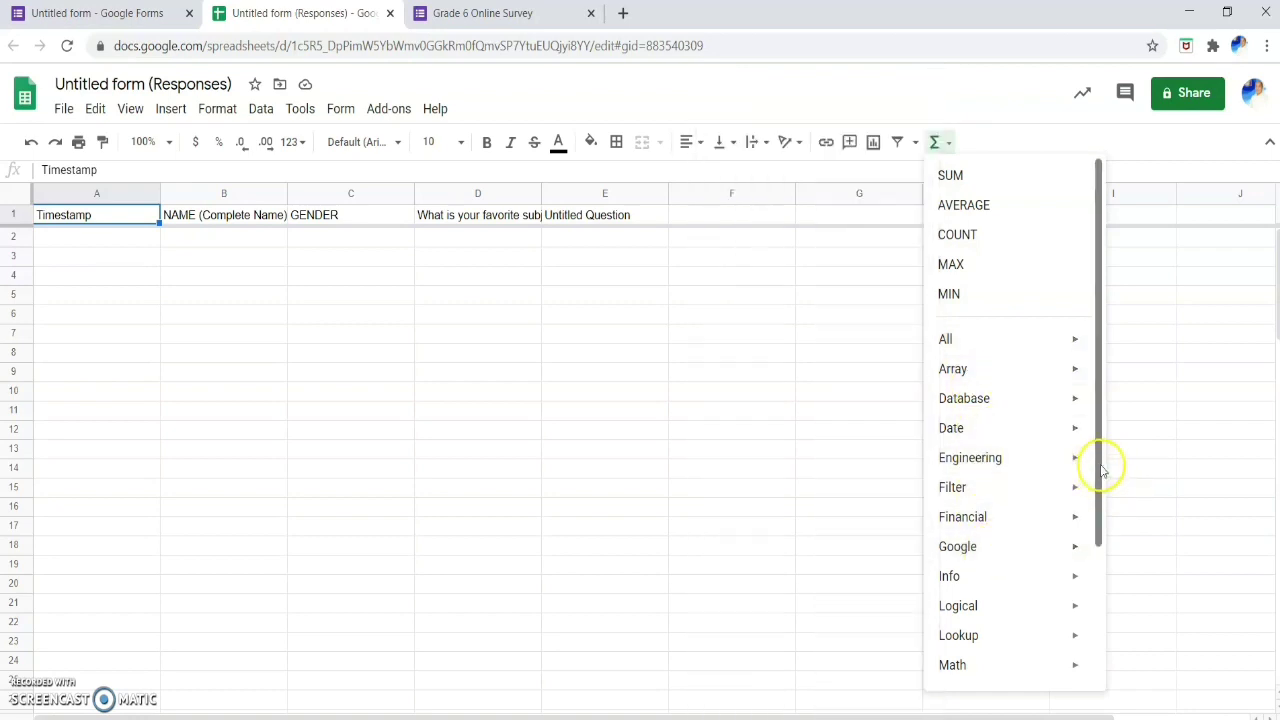
scroll(1100, 466, "down", 2)
scroll(1083, 533, "down", 1)
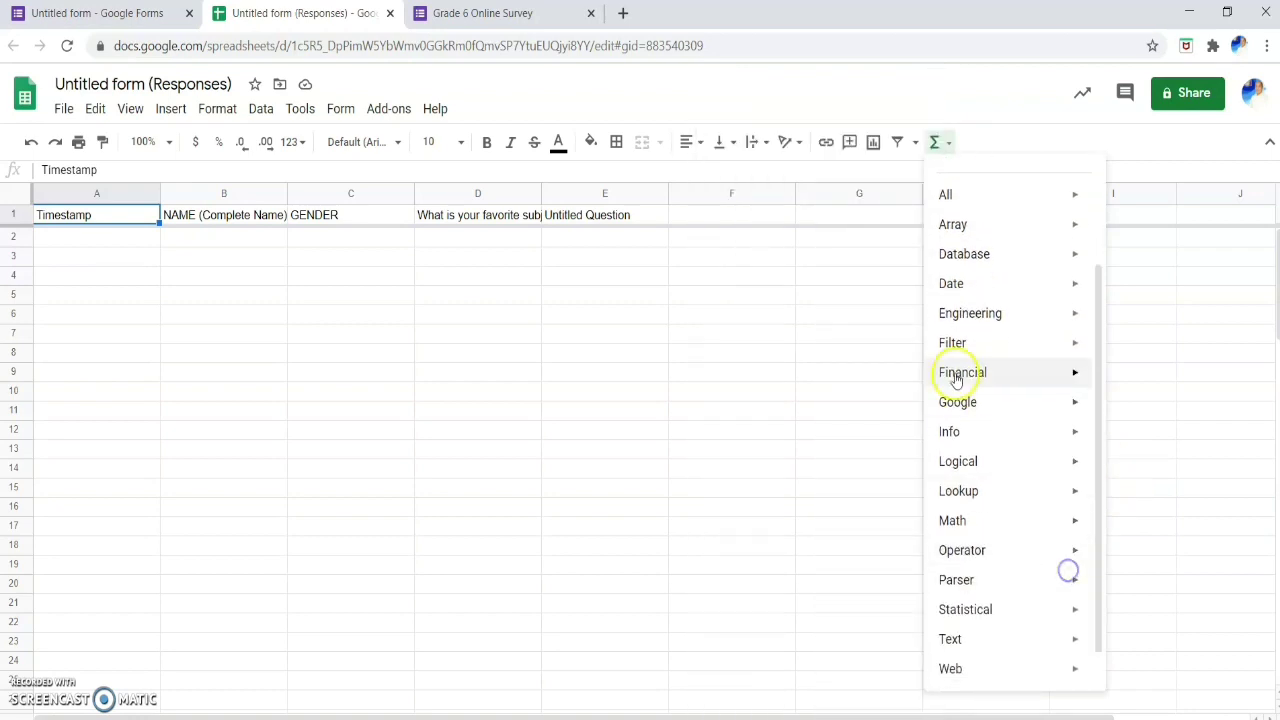
mouse_move(975, 616)
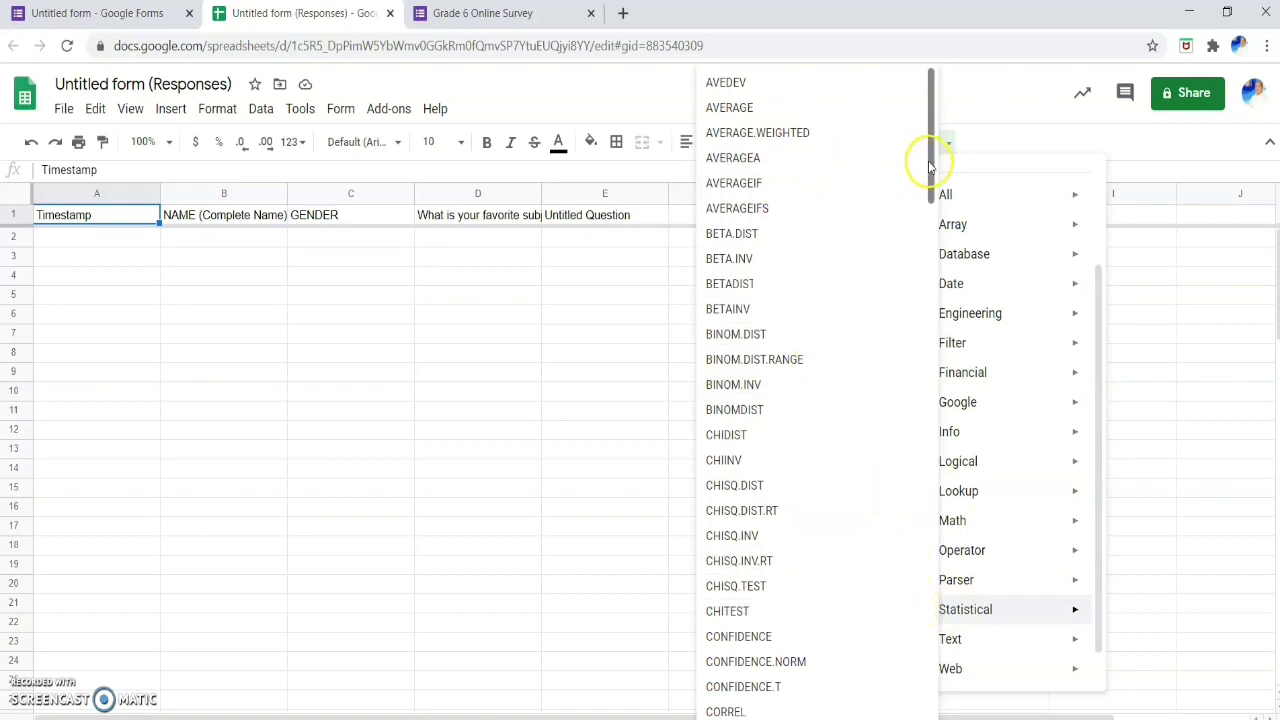
left_click_drag(929, 166, 929, 129)
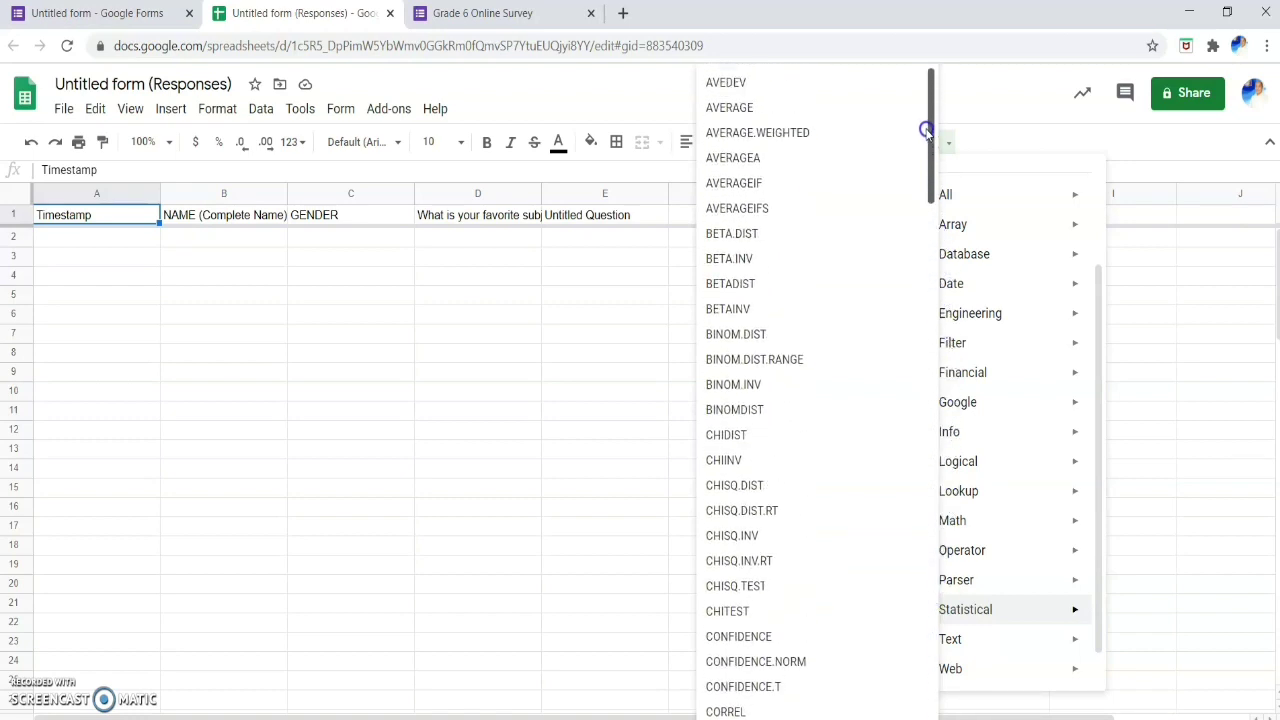
left_click(1199, 318)
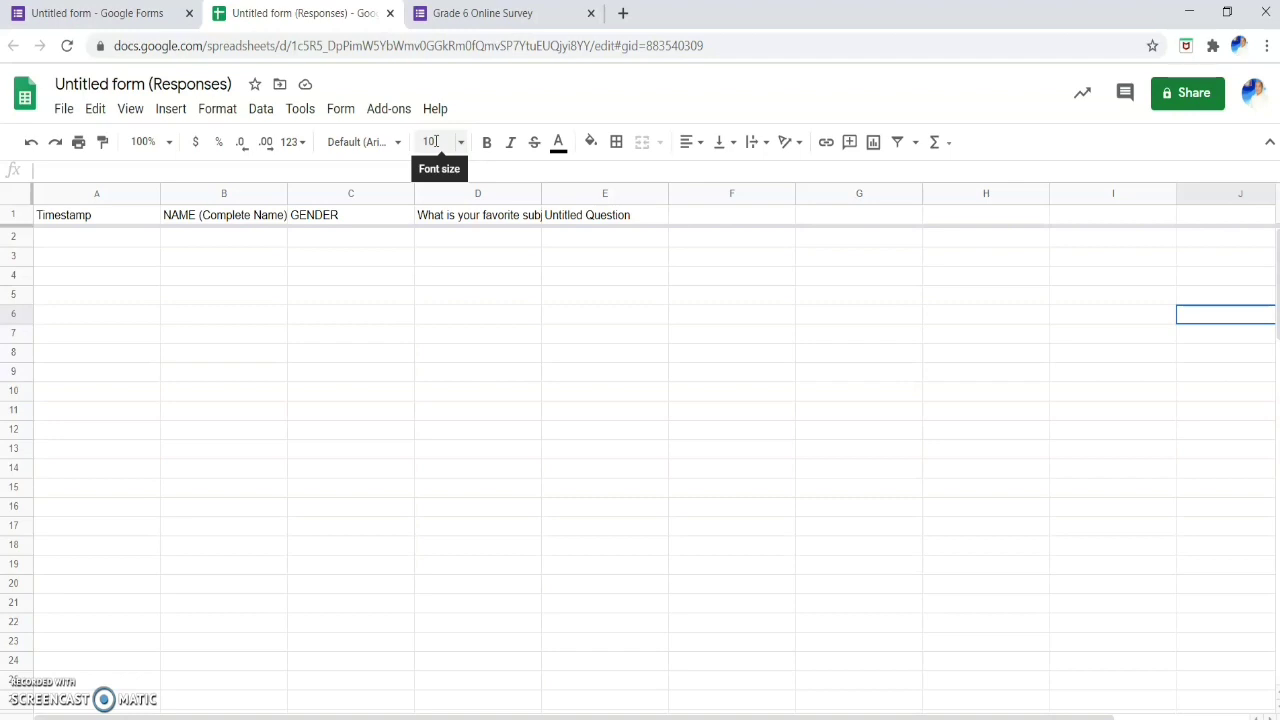
Open the linked survey form for editing from the responses spreadsheet.
left_click(337, 116)
left_click(340, 112)
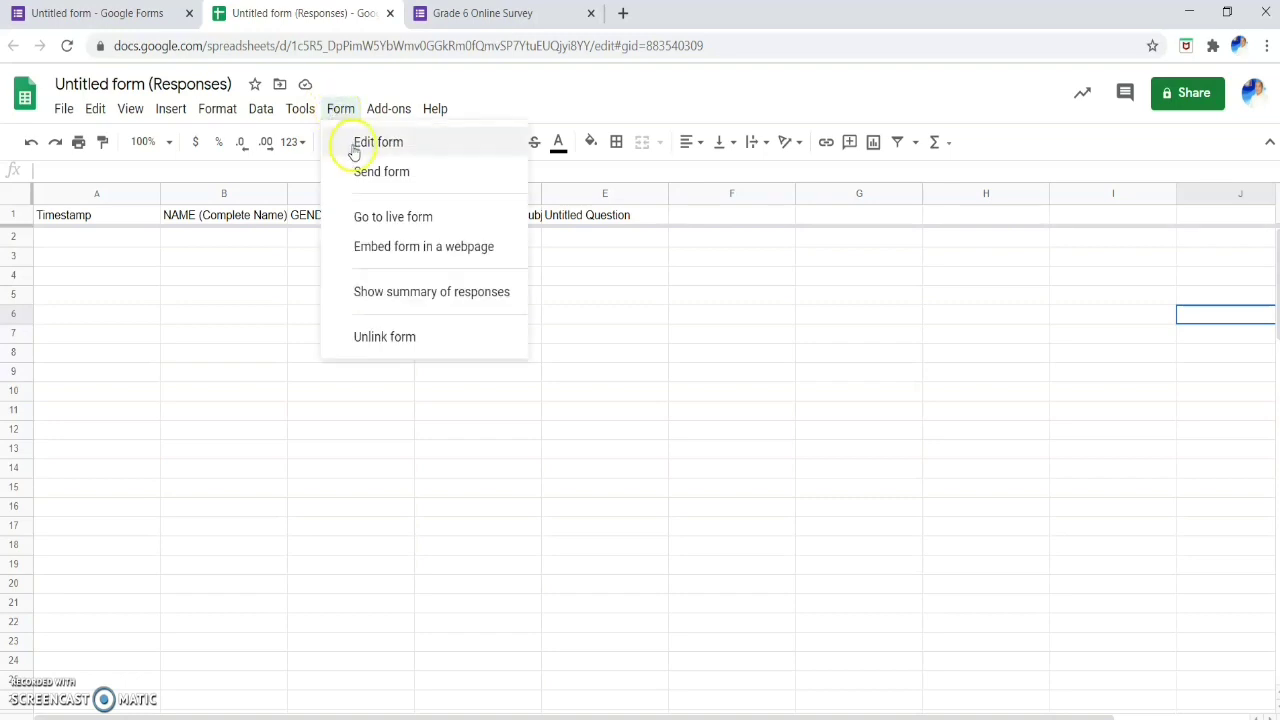
left_click(362, 151)
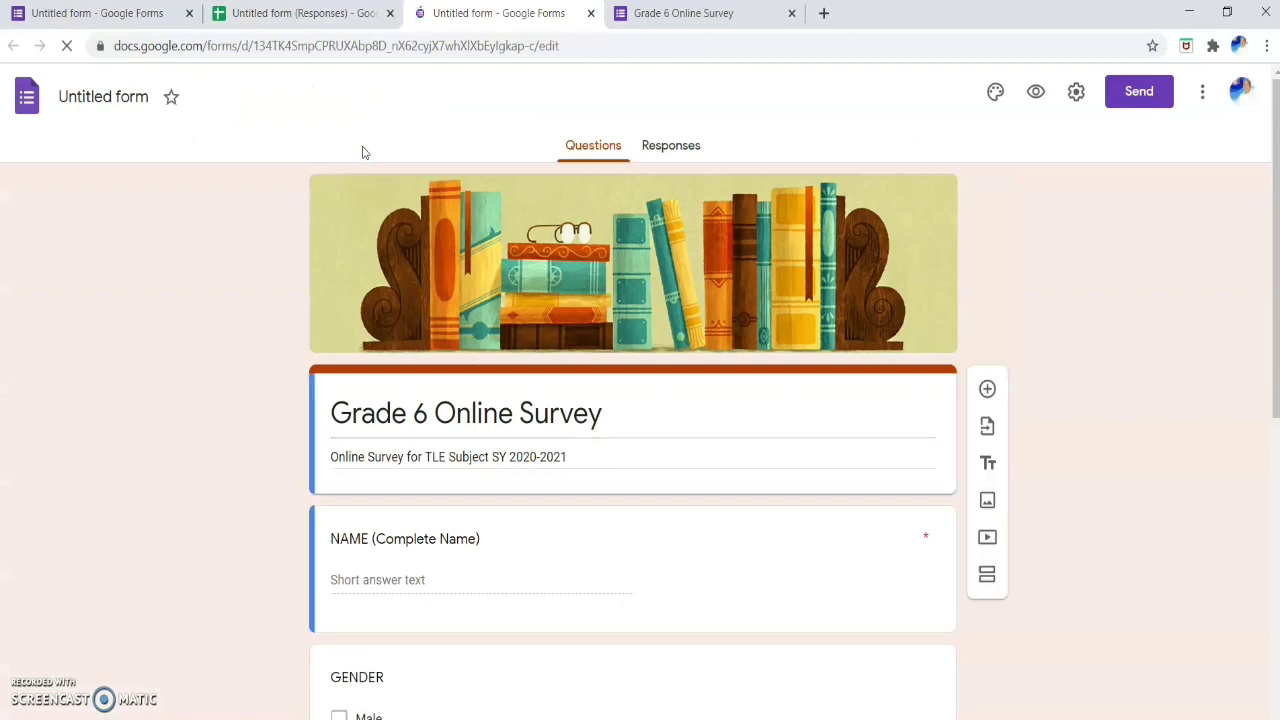
Clear the title of the untitled question below the favorite-subject question and open its choice of question types.
left_click(658, 444)
scroll(661, 446, "down", 7)
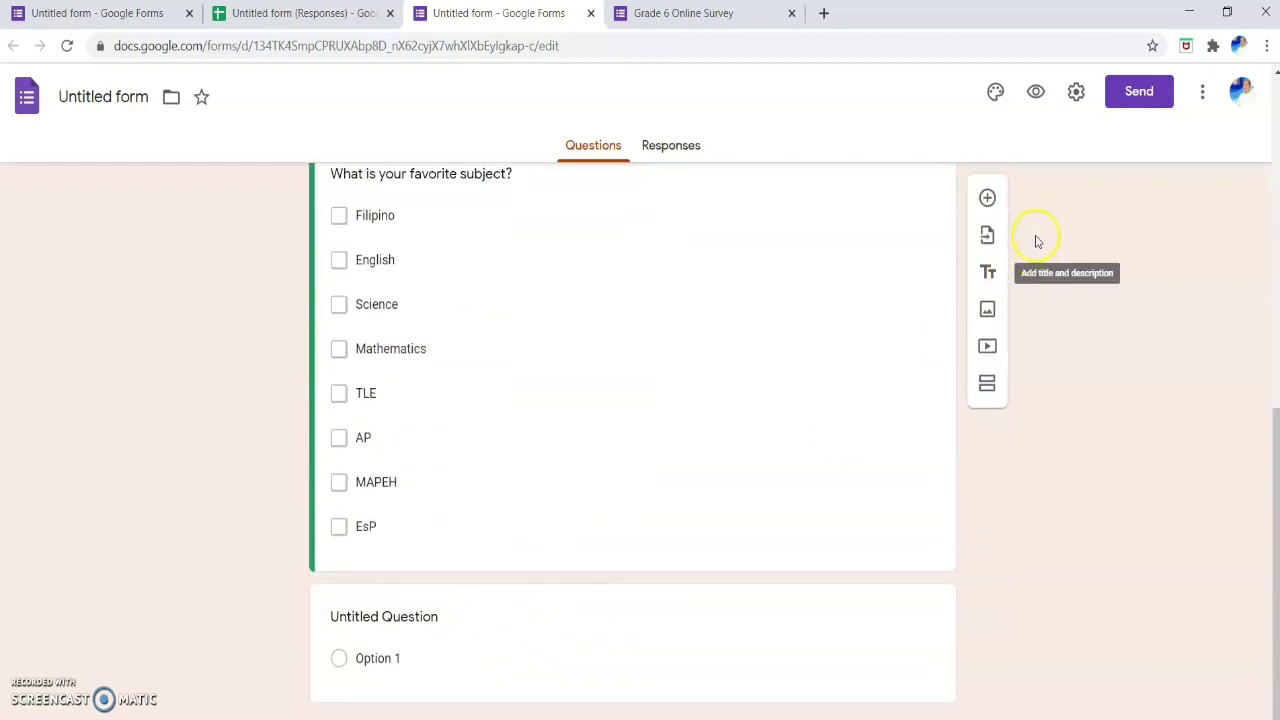
scroll(808, 354, "up", 3)
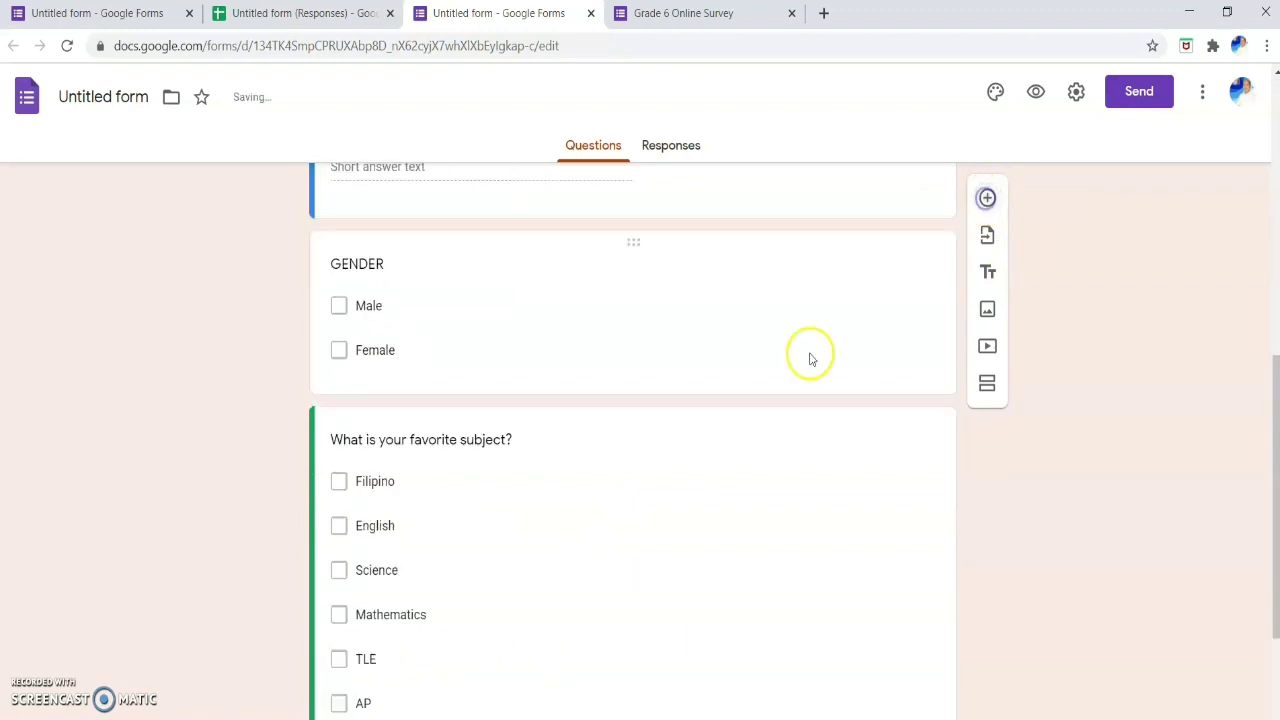
scroll(460, 523, "down", 3)
left_click(423, 618)
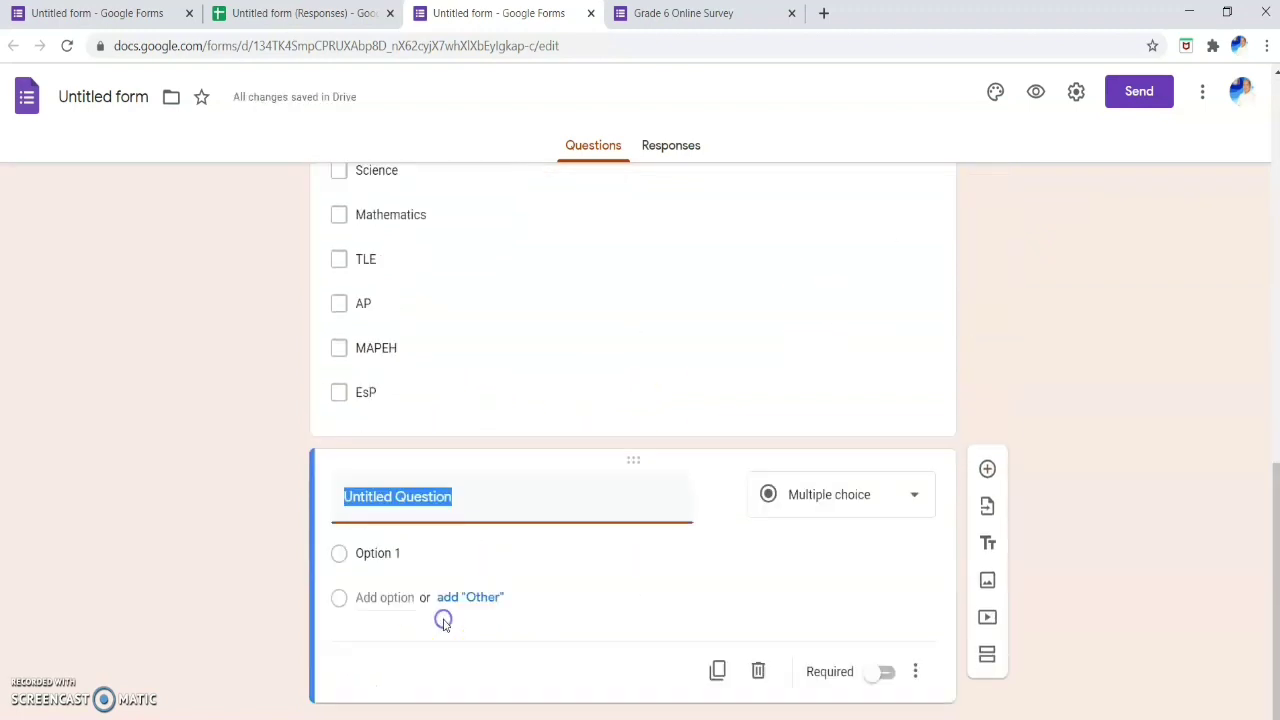
key("BackSpace")
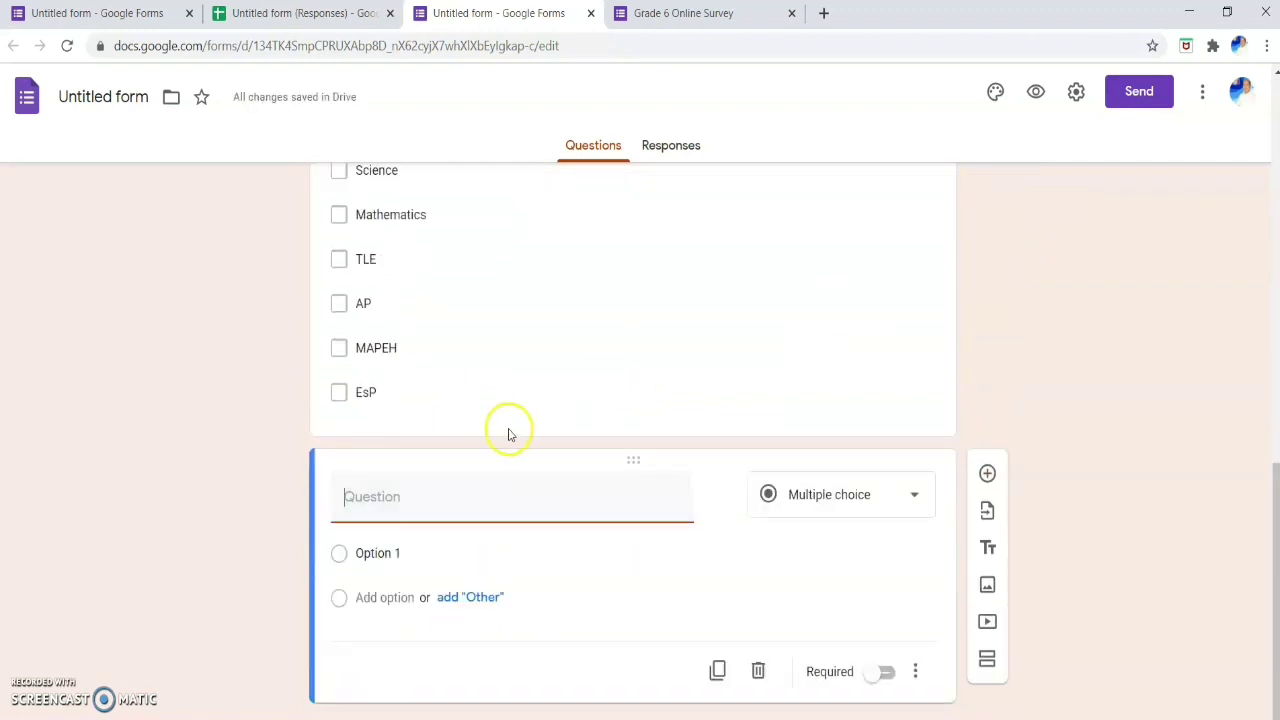
left_click(529, 495)
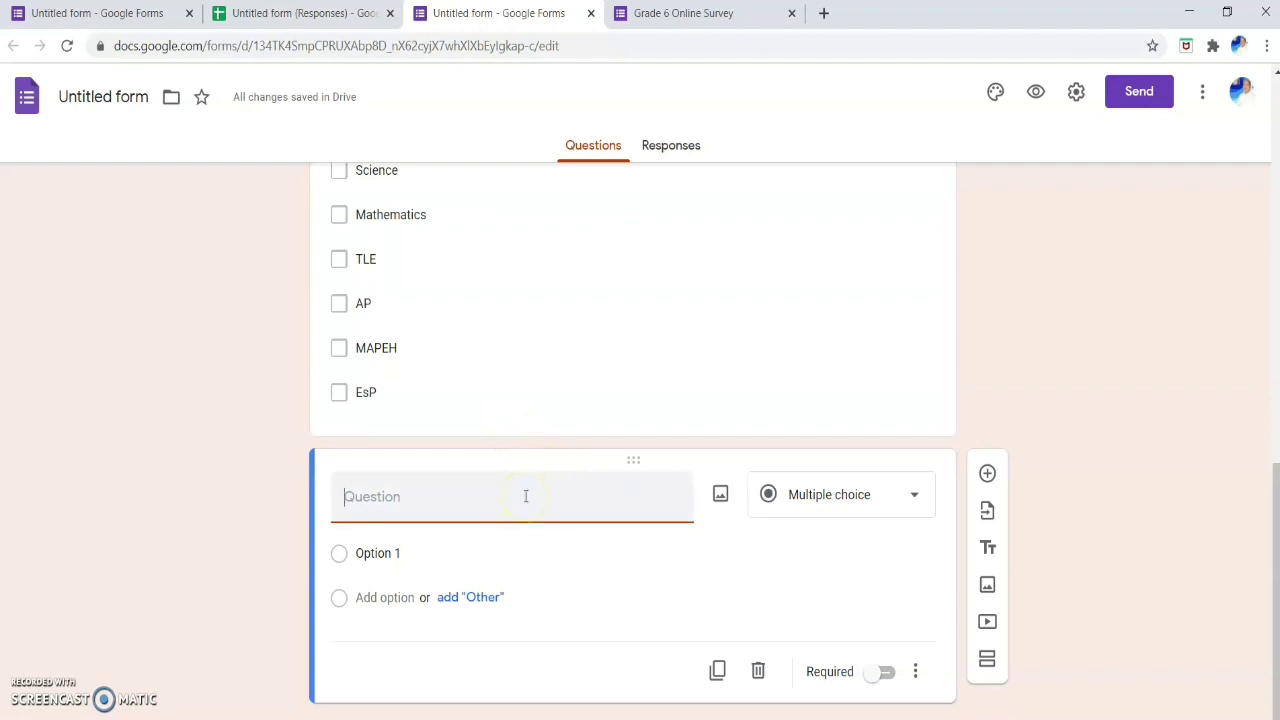
left_click(909, 495)
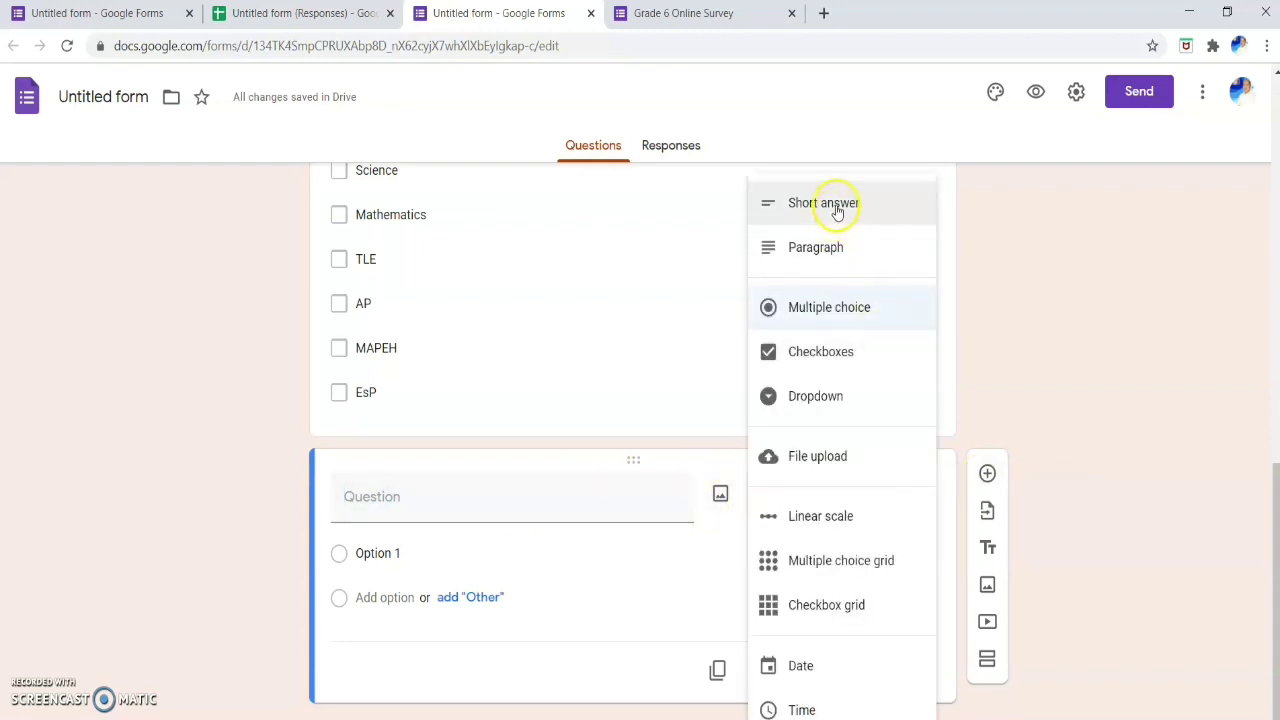